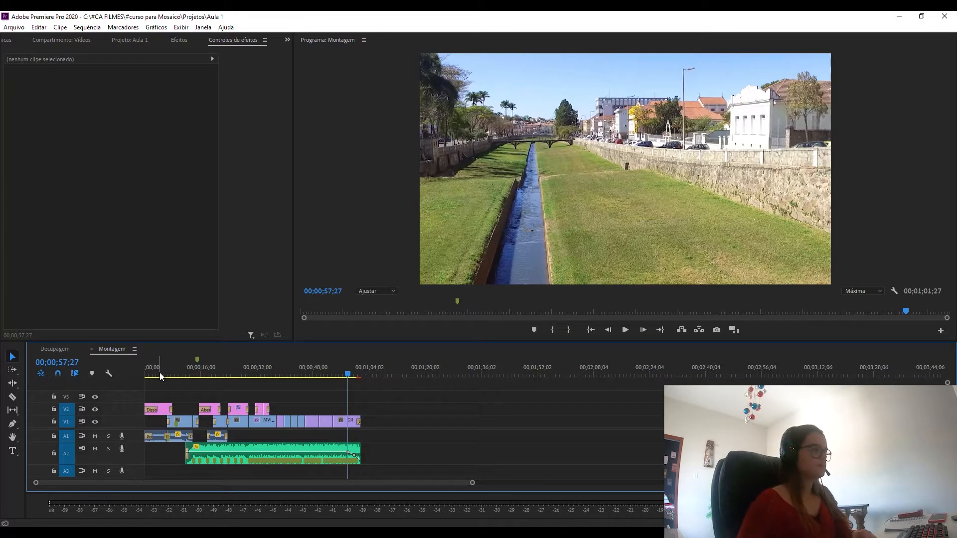
# Step: Position the playhead at 00;00;11;20 over the train clip and mute audio tracks A1 and A2
pyautogui.click(159, 373)
pyautogui.click(176, 367)
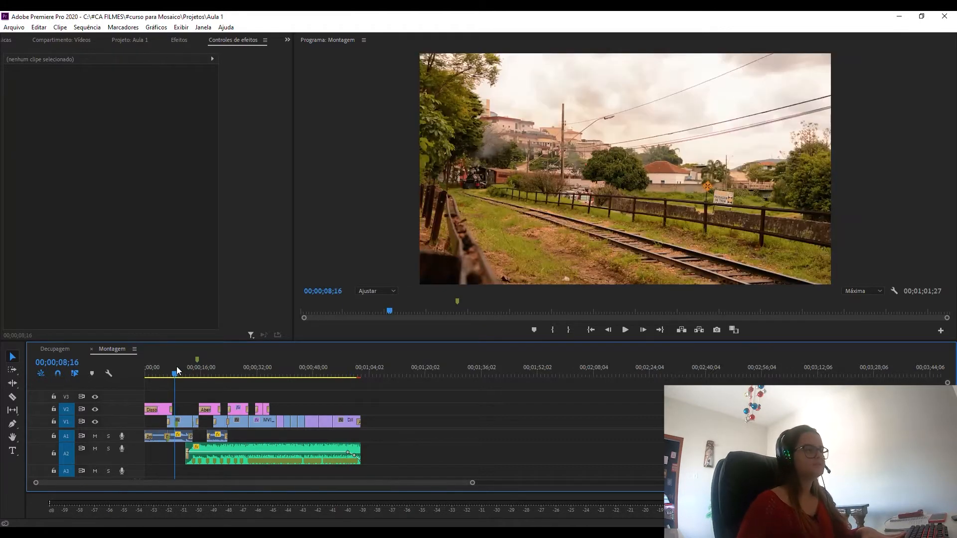
pyautogui.click(186, 369)
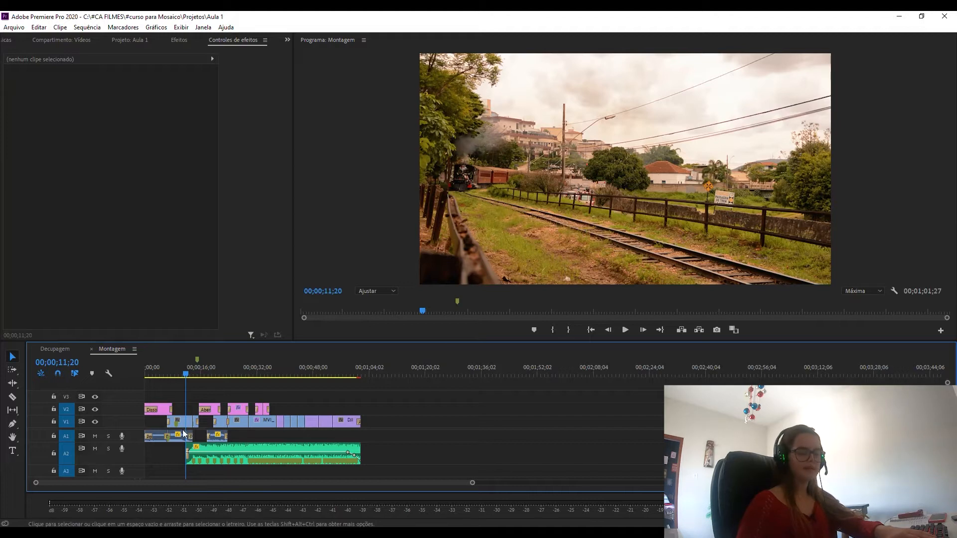
pyautogui.click(95, 449)
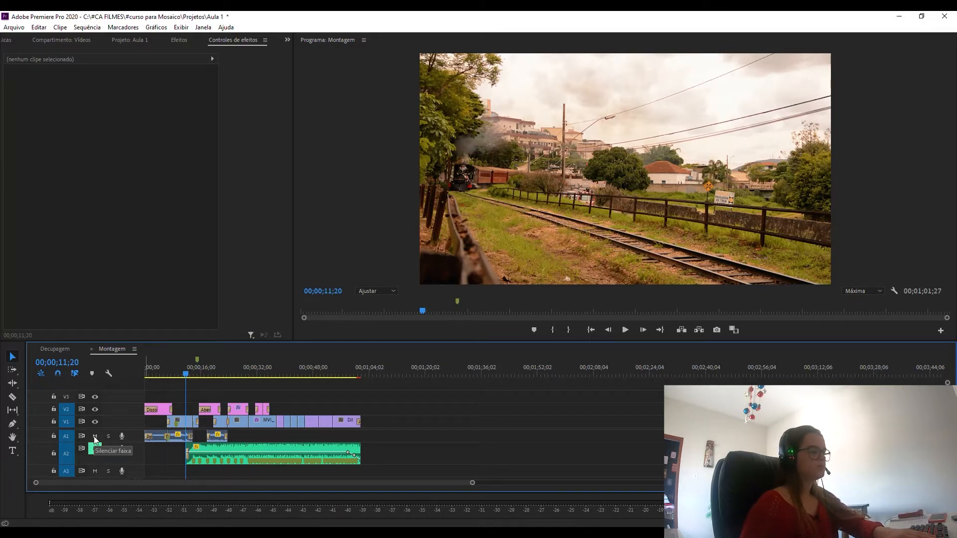
pyautogui.click(95, 437)
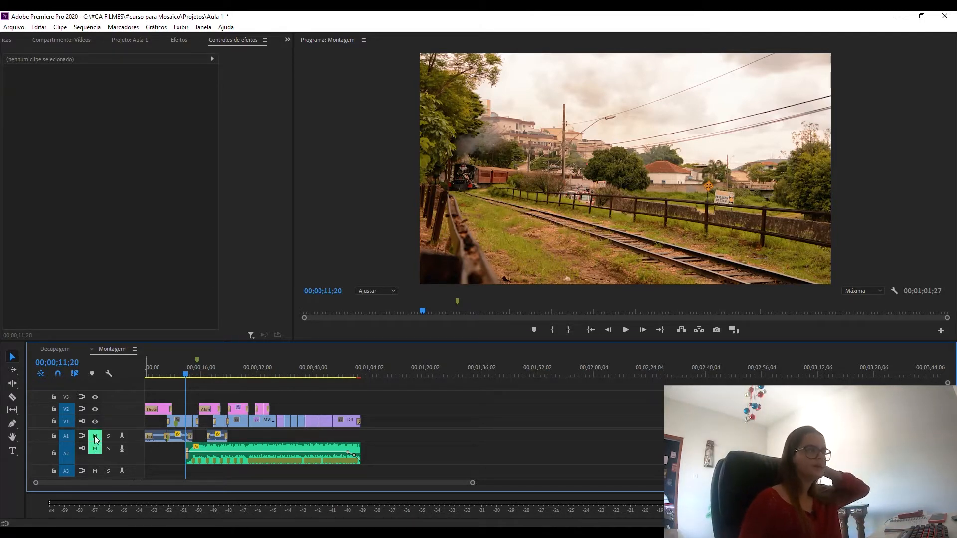
# Step: Search the effects for "cor de lum" and apply the Cor de Lumetri effect to the train clip on V1
pyautogui.click(185, 40)
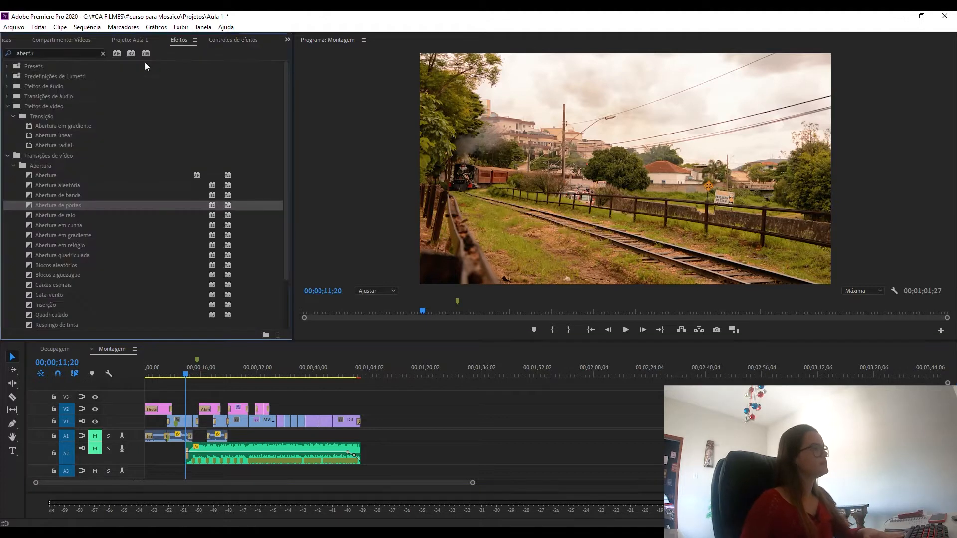
pyautogui.click(103, 53)
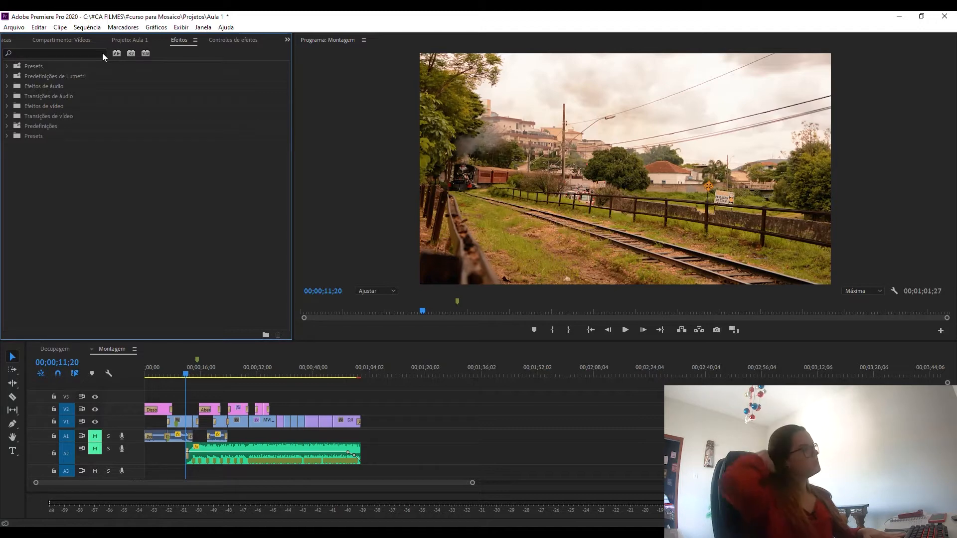
pyautogui.write('cor de l')
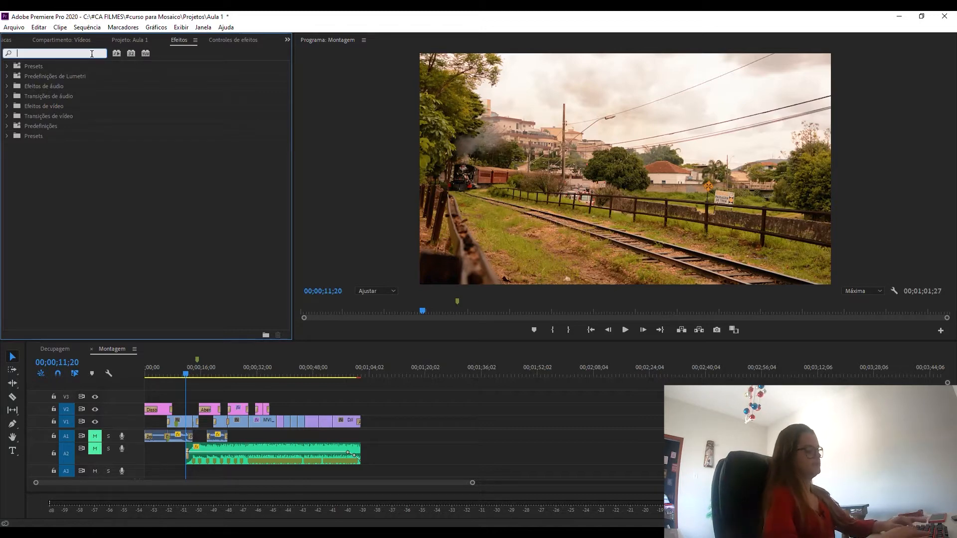
pyautogui.write('um')
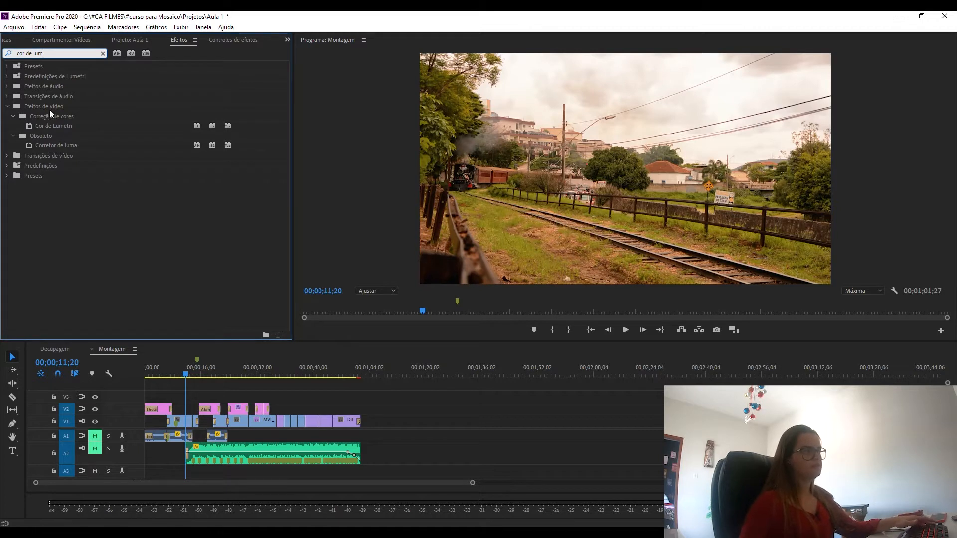
pyautogui.click(67, 109)
pyautogui.click(77, 116)
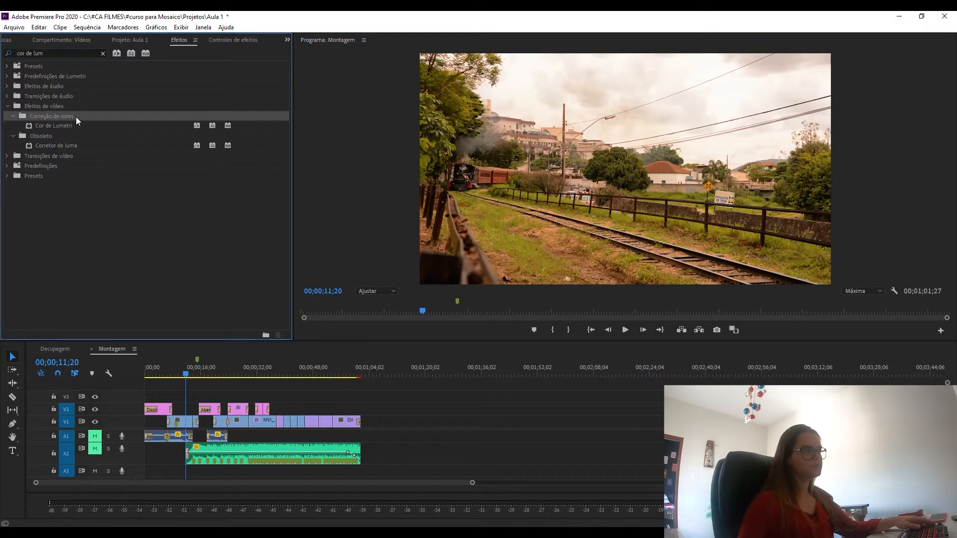
pyautogui.click(72, 124)
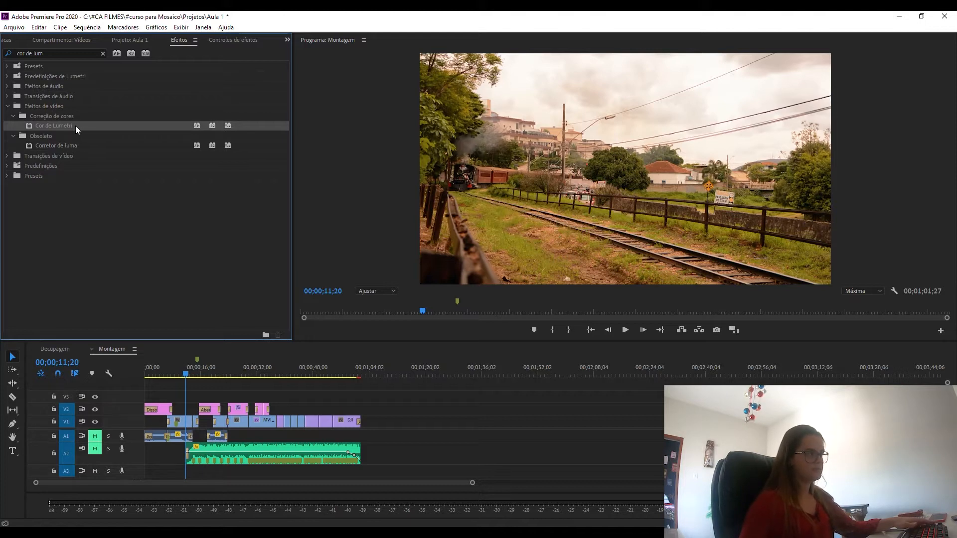
pyautogui.moveTo(76, 128); pyautogui.dragTo(179, 421)
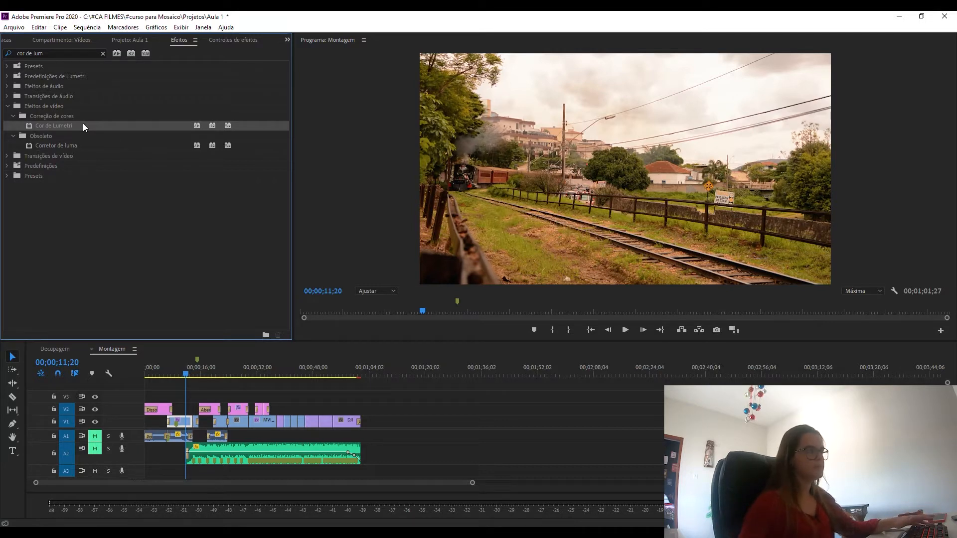
# Step: Examine the Correção básica settings of the train clip's Cor de Lumetri effect, covering white balance, tone and saturation
pyautogui.click(241, 39)
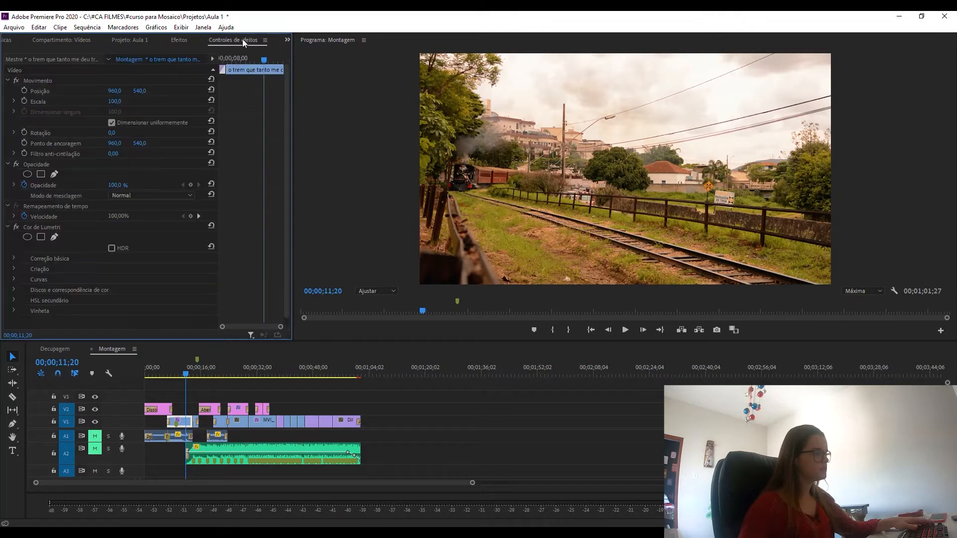
pyautogui.click(14, 259)
pyautogui.scroll(-1, 19, 273)
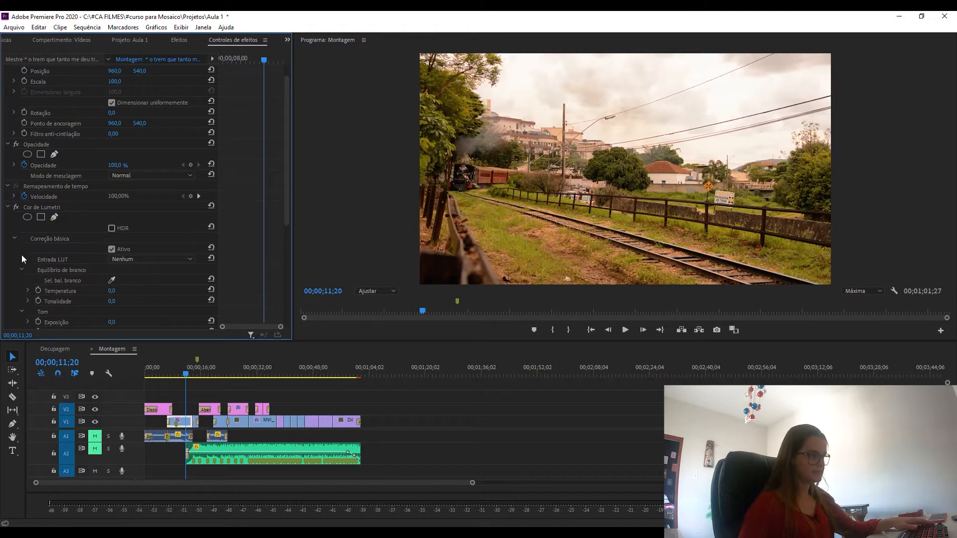
pyautogui.scroll(-2, 22, 264)
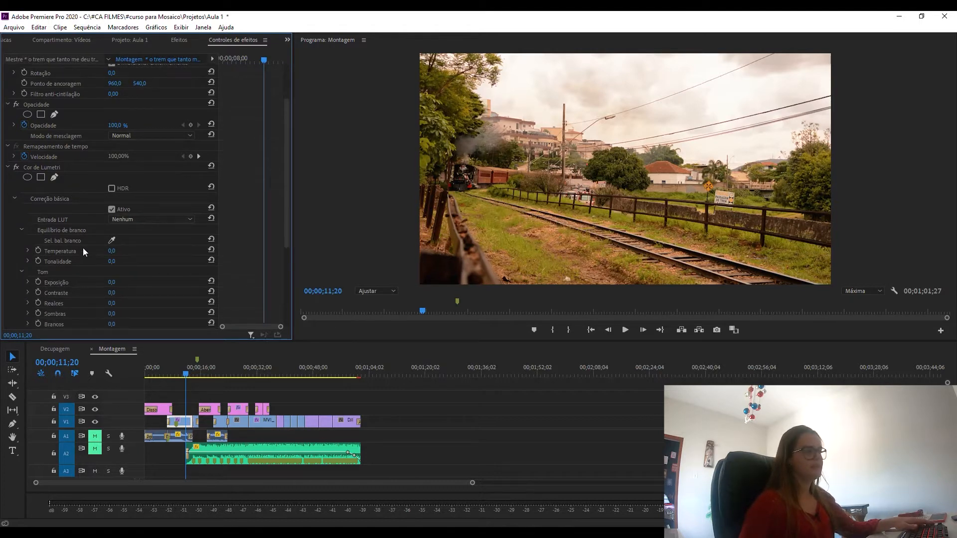
pyautogui.click(82, 250)
pyautogui.click(77, 261)
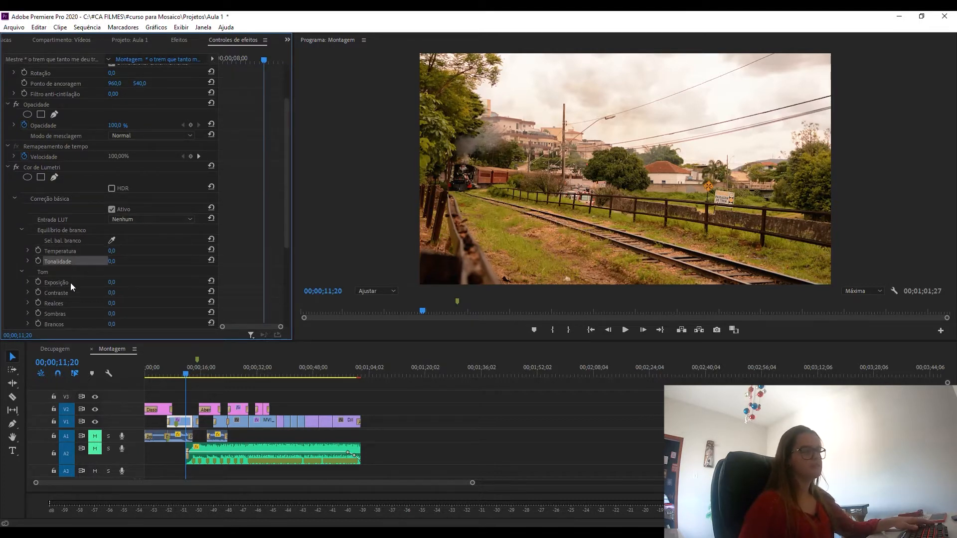
pyautogui.click(71, 282)
pyautogui.click(78, 292)
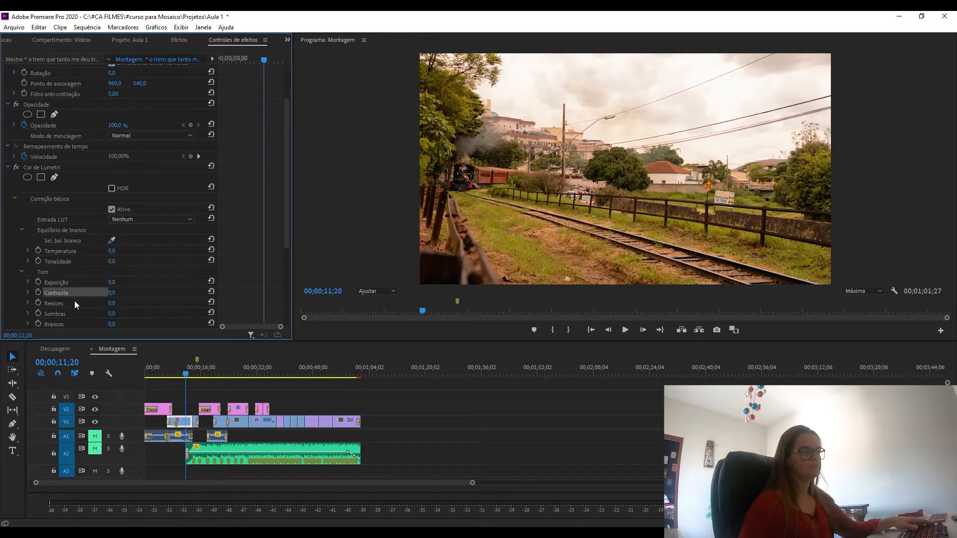
pyautogui.click(73, 302)
pyautogui.click(76, 313)
pyautogui.scroll(-1, 78, 309)
pyautogui.scroll(-6, 78, 307)
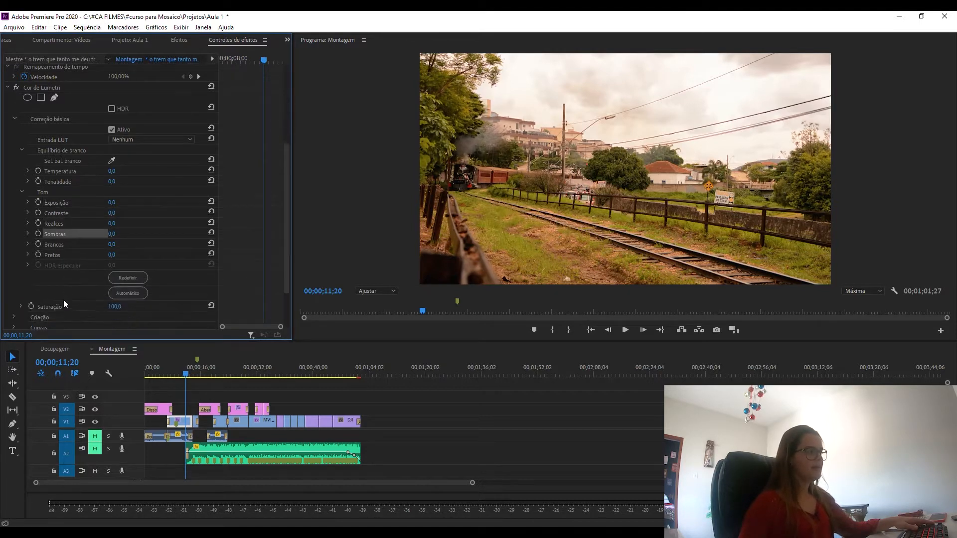
# Step: Expand the Criação and Curvas sections of Cor de Lumetri and review their adjustments, RGB curves and hue/saturation curves
pyautogui.click(15, 277)
pyautogui.scroll(-10, 20, 279)
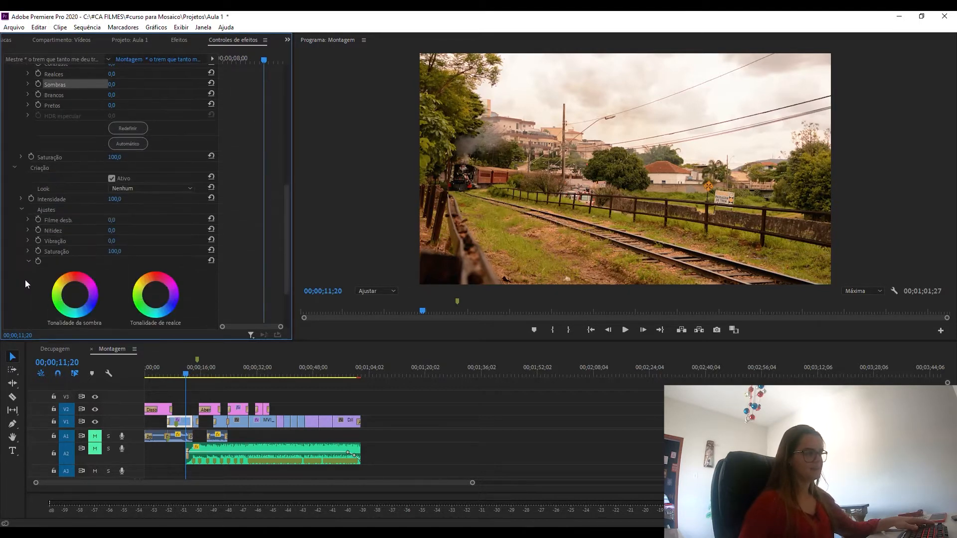
pyautogui.click(14, 272)
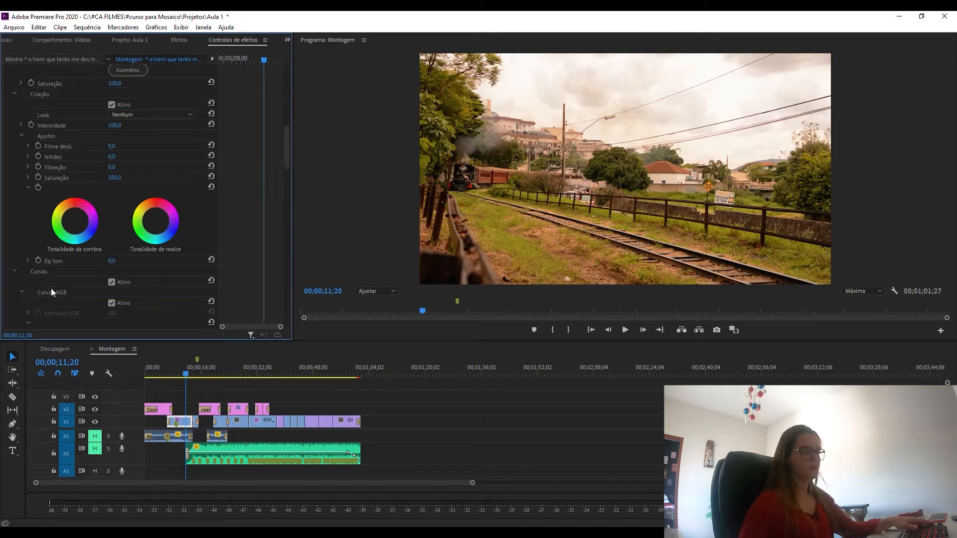
pyautogui.scroll(-12, 75, 294)
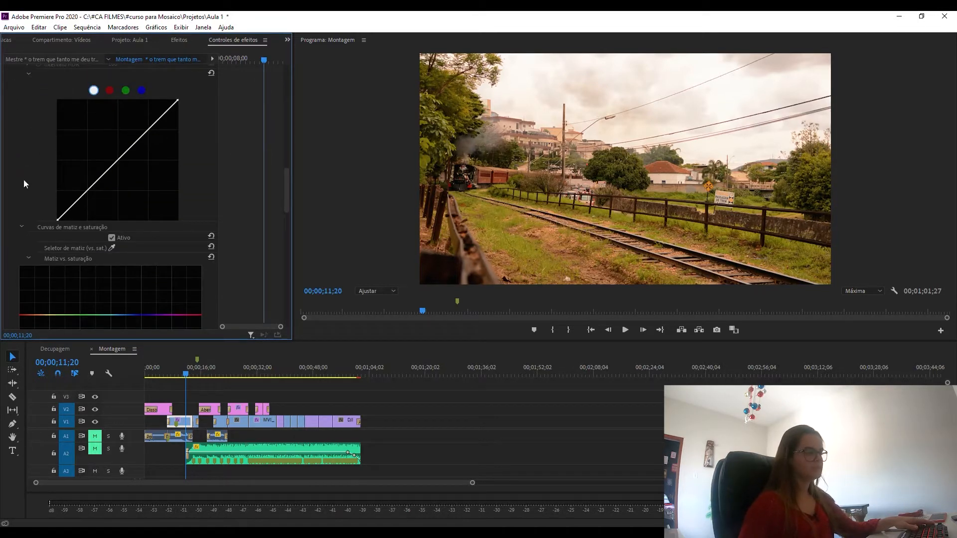
pyautogui.scroll(2, 4, 201)
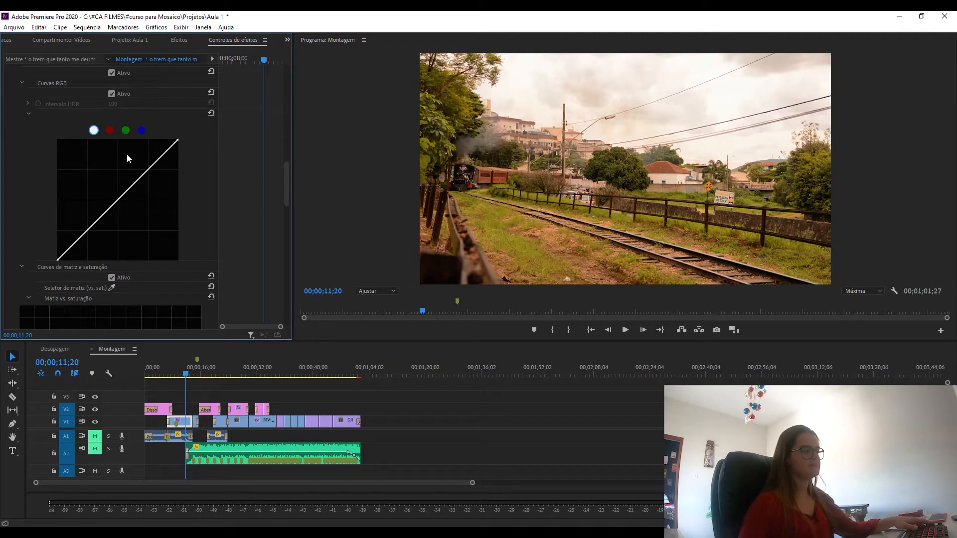
pyautogui.scroll(-12, 51, 226)
pyautogui.scroll(-3, 70, 252)
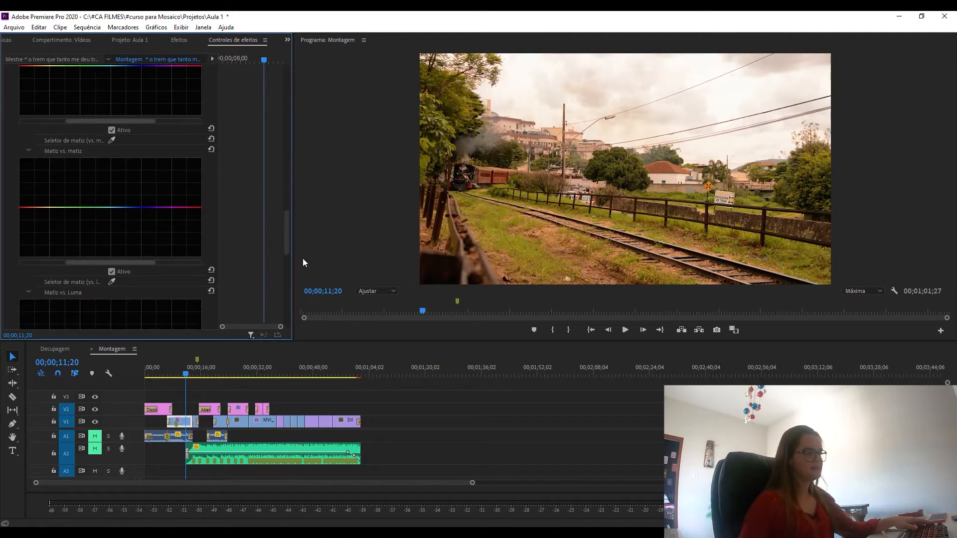
# Step: Expand and review the Discos e correspondência de cor, HSL secundário and Vinheta sections of Cor de Lumetri
pyautogui.moveTo(288, 241); pyautogui.dragTo(279, 309)
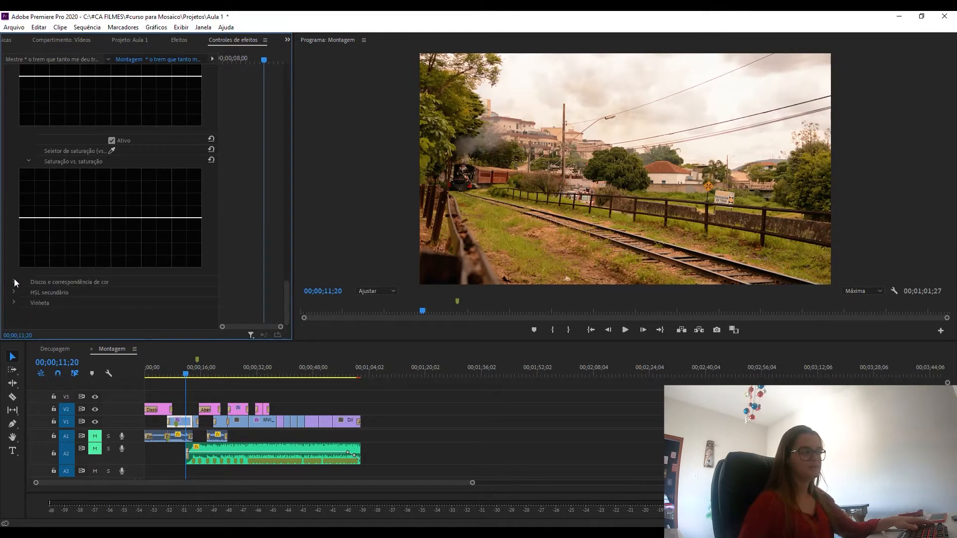
pyautogui.scroll(-8, 11, 283)
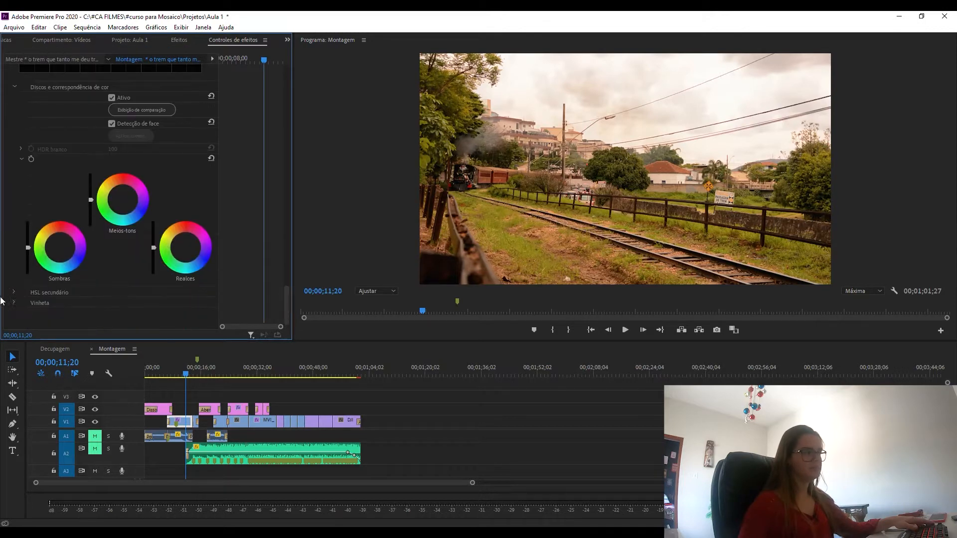
pyautogui.click(13, 291)
pyautogui.scroll(-3, 15, 289)
pyautogui.moveTo(288, 266); pyautogui.dragTo(292, 306)
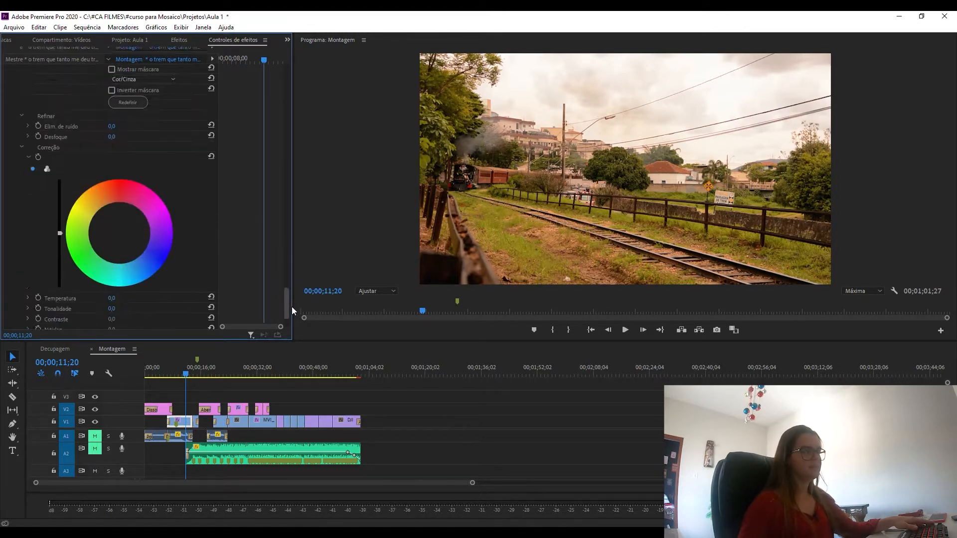
pyautogui.click(19, 306)
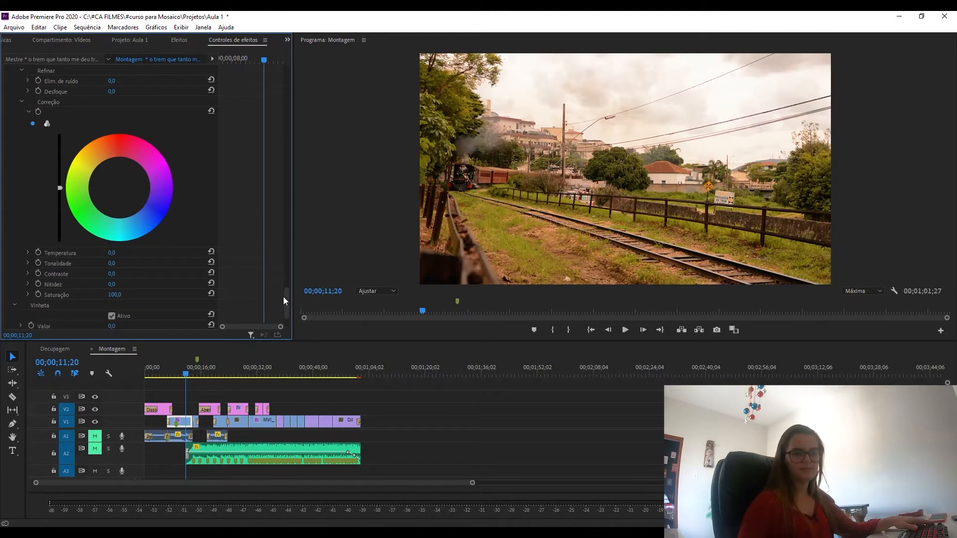
pyautogui.moveTo(286, 303); pyautogui.dragTo(285, 61)
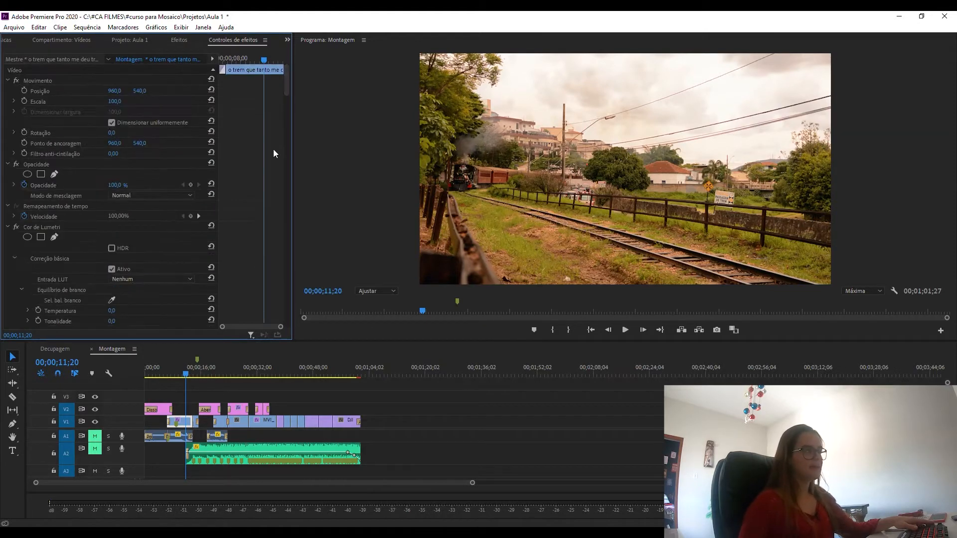
# Step: Clear the effects search, locate Cor de Lumetri within Efeitos de vídeo > Correção de cores, and redisplay the train clip's Lumetri settings
pyautogui.click(181, 42)
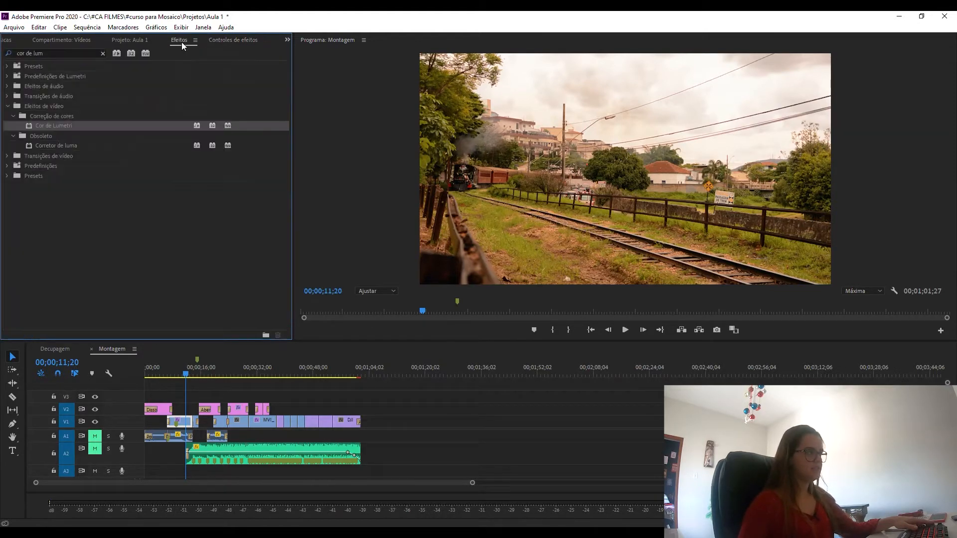
pyautogui.click(103, 53)
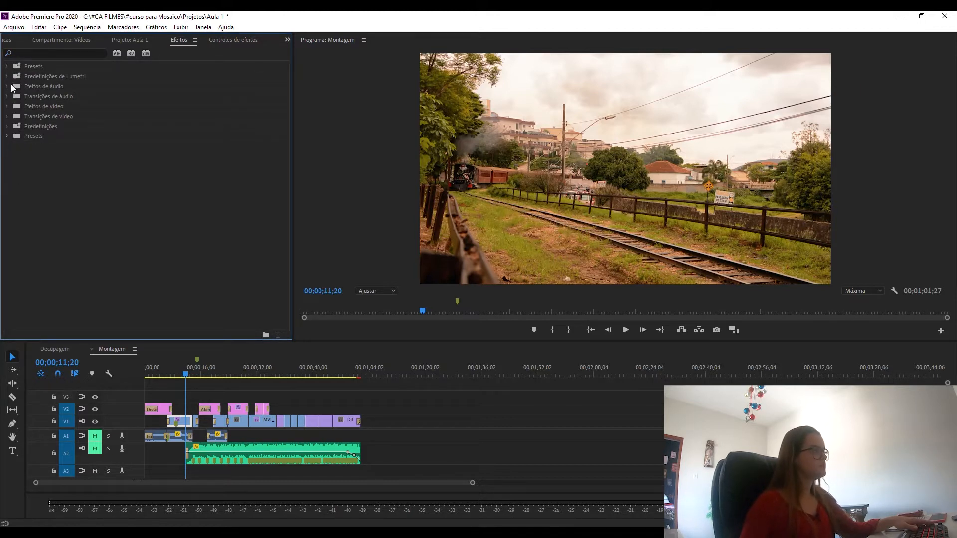
pyautogui.click(7, 106)
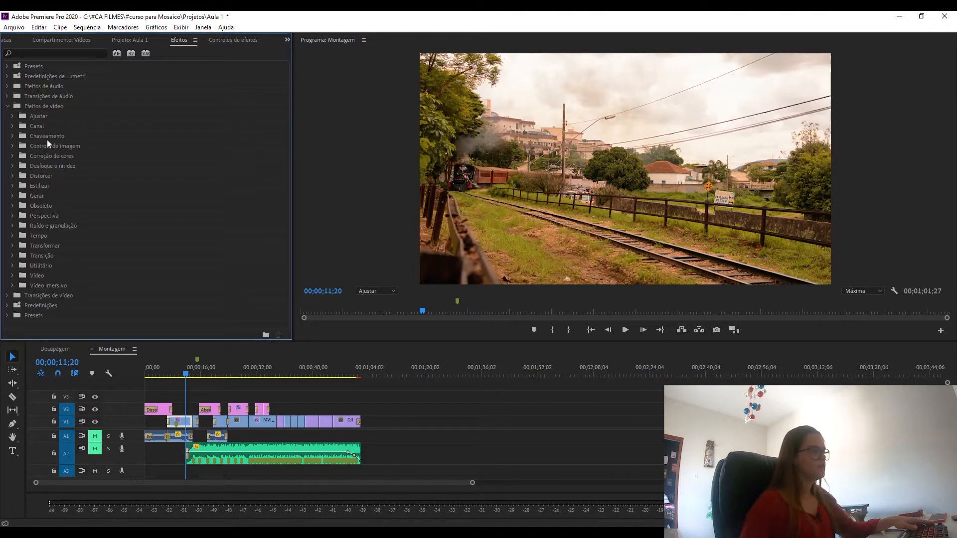
pyautogui.click(12, 156)
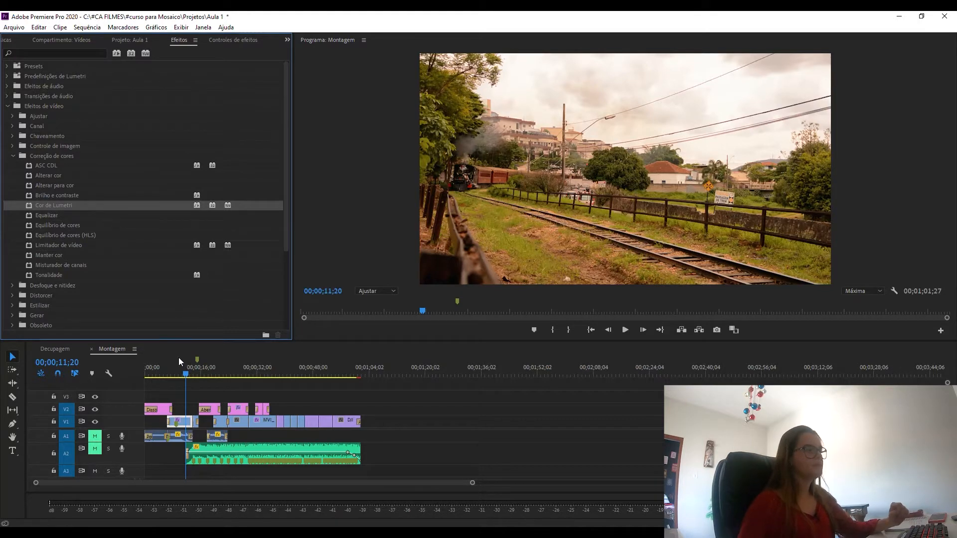
pyautogui.click(235, 40)
pyautogui.scroll(-4, 288, 89)
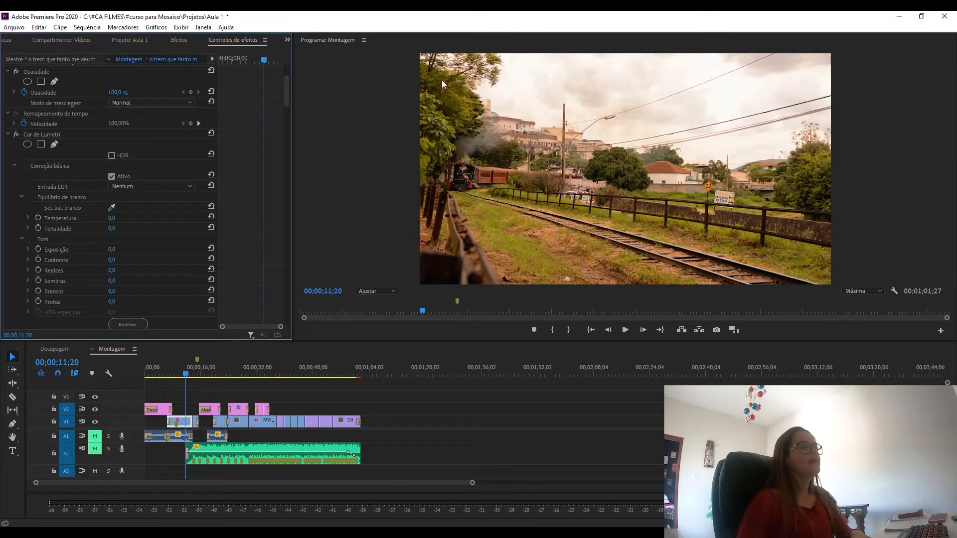
# Step: Move the playhead to 00;00;12;07 and select the empty gap following the train footage on V1
pyautogui.click(373, 146)
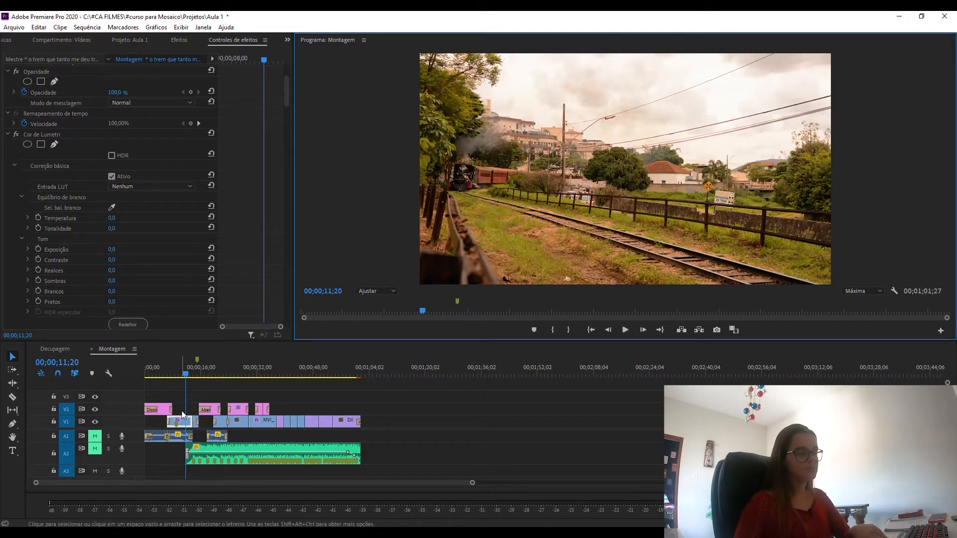
pyautogui.click(188, 369)
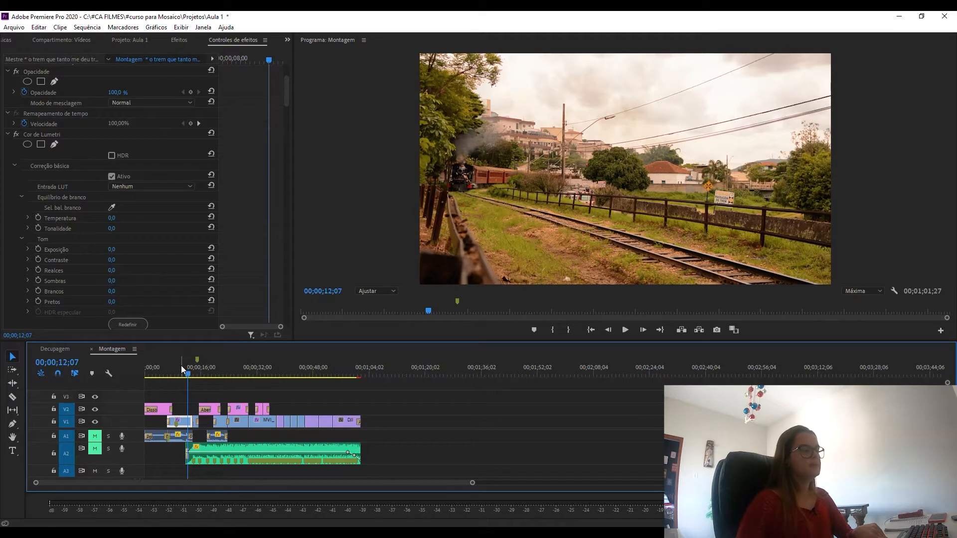
pyautogui.click(206, 423)
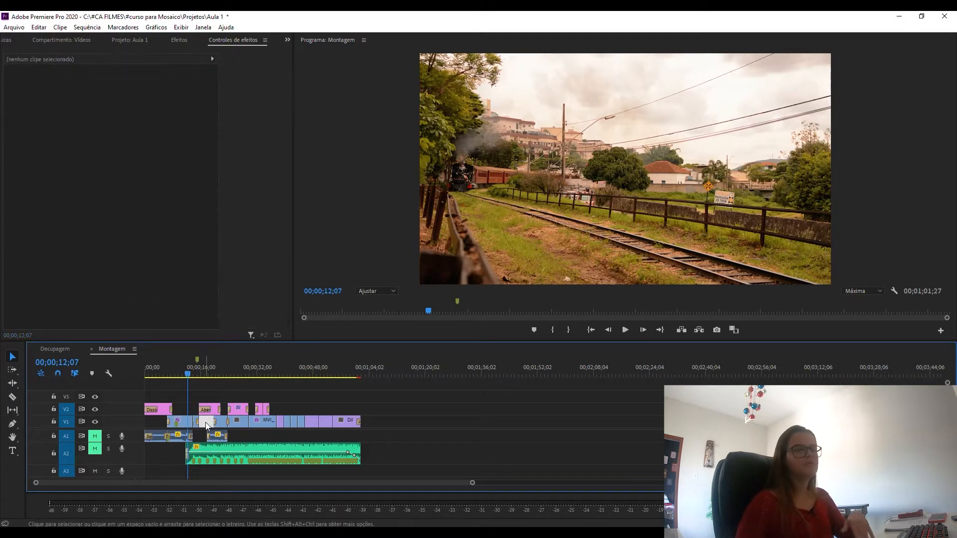
# Step: Select the train clip on V1 and display the Correção básica settings of its Cor de Lumetri effect
pyautogui.click(206, 420)
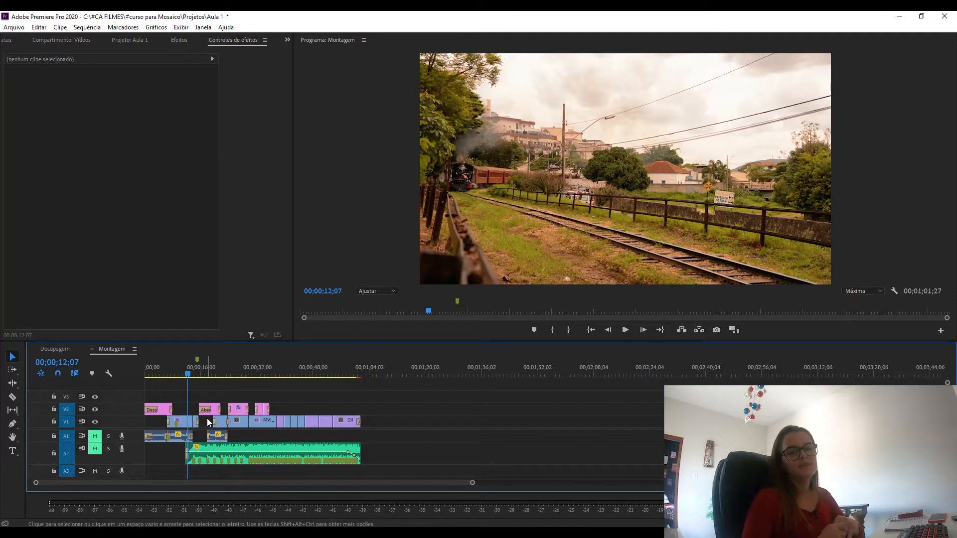
pyautogui.hotkey('ctrl', 's')
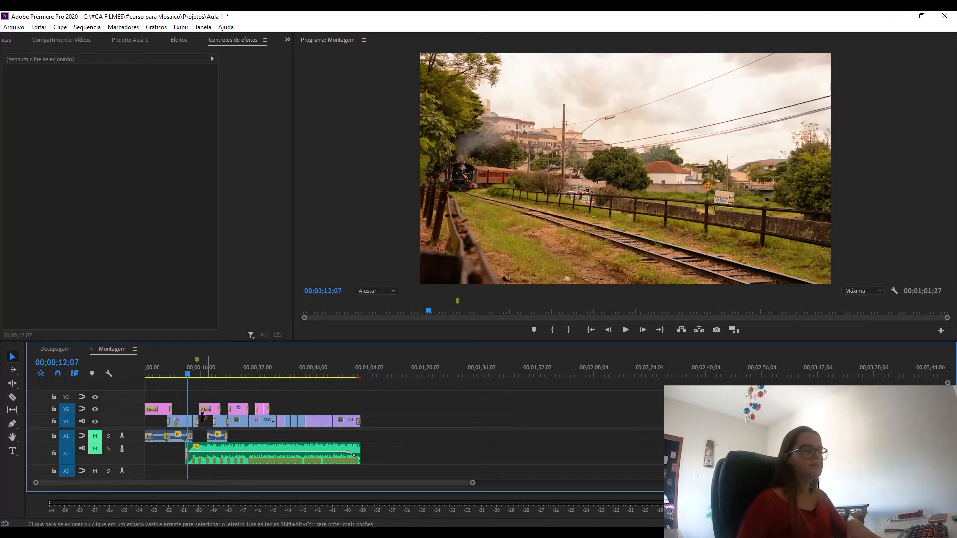
pyautogui.click(183, 422)
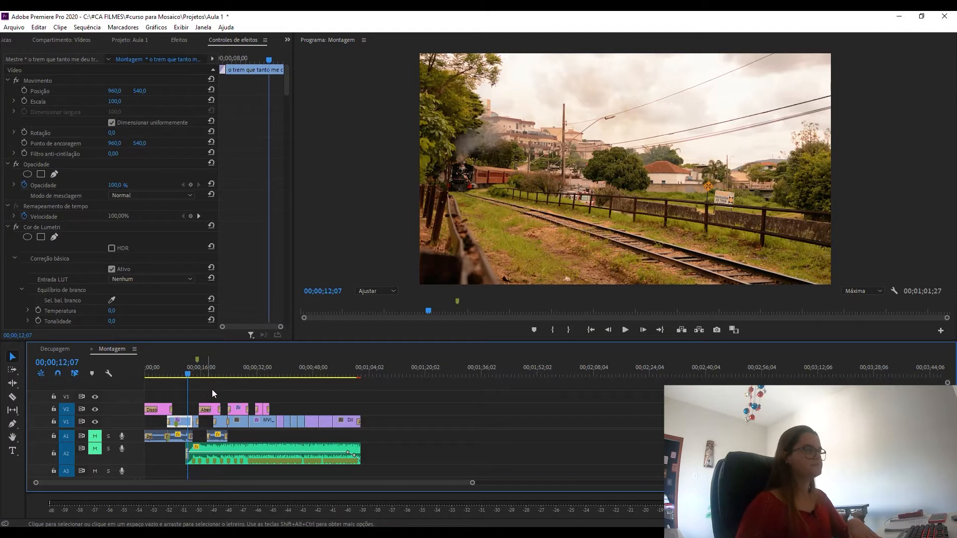
pyautogui.scroll(-3, 247, 248)
pyautogui.click(283, 89)
pyautogui.moveTo(284, 90); pyautogui.dragTo(286, 99)
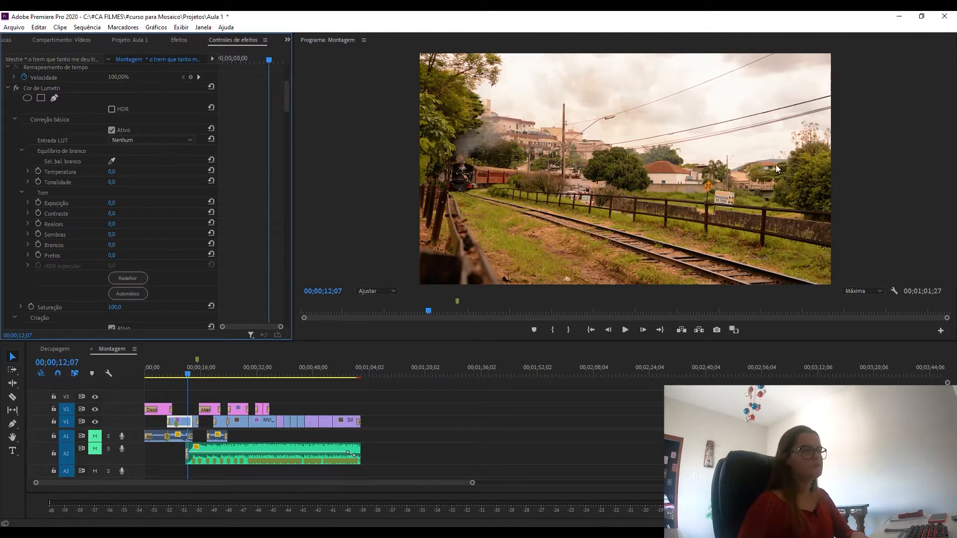
# Step: Try warmer and cooler Temperatura values on the train clip, including 45,5, and undo each trial
pyautogui.click(28, 172)
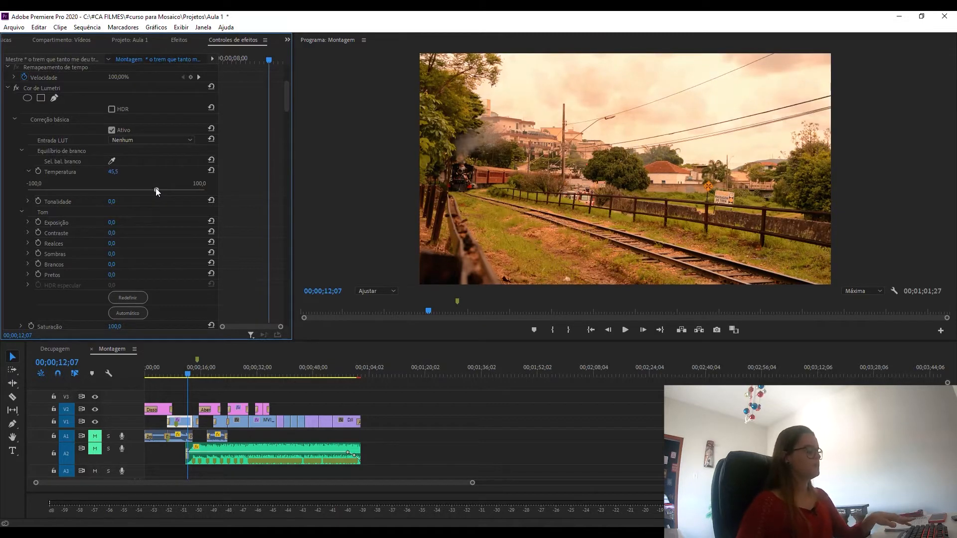
pyautogui.hotkey('ctrl', 'z')
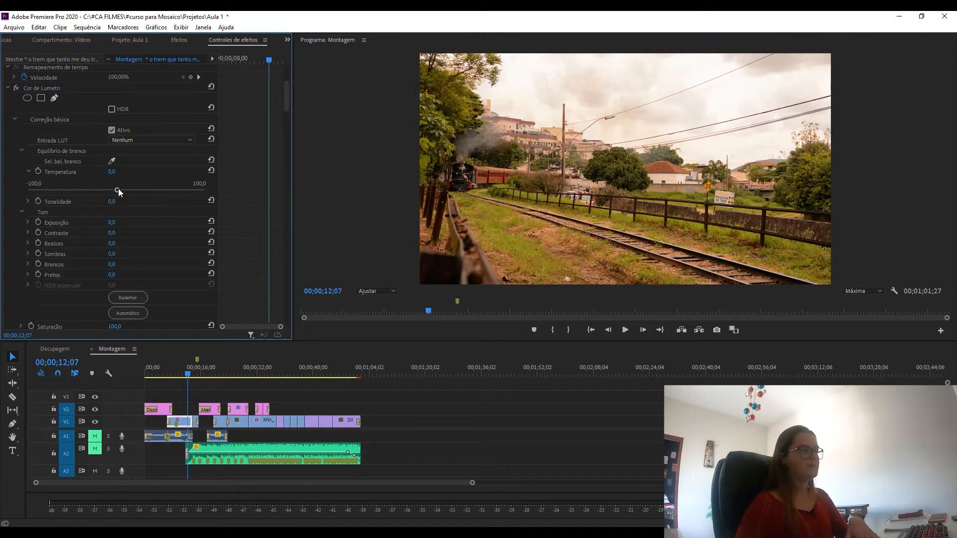
pyautogui.moveTo(118, 189)
pyautogui.mouseDown()
pyautogui.moveTo(130, 188)
pyautogui.moveTo(118, 189)
pyautogui.mouseUp()
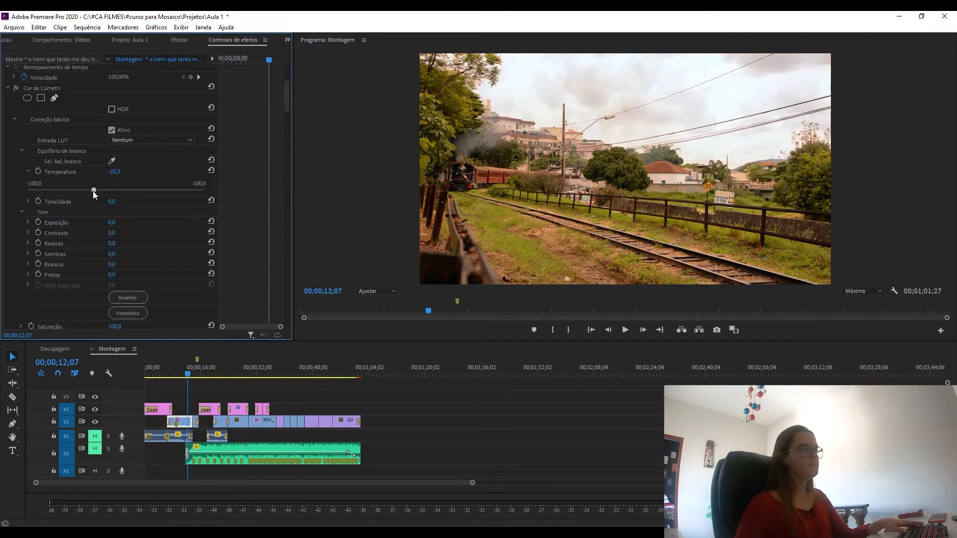
pyautogui.doubleClick(95, 190)
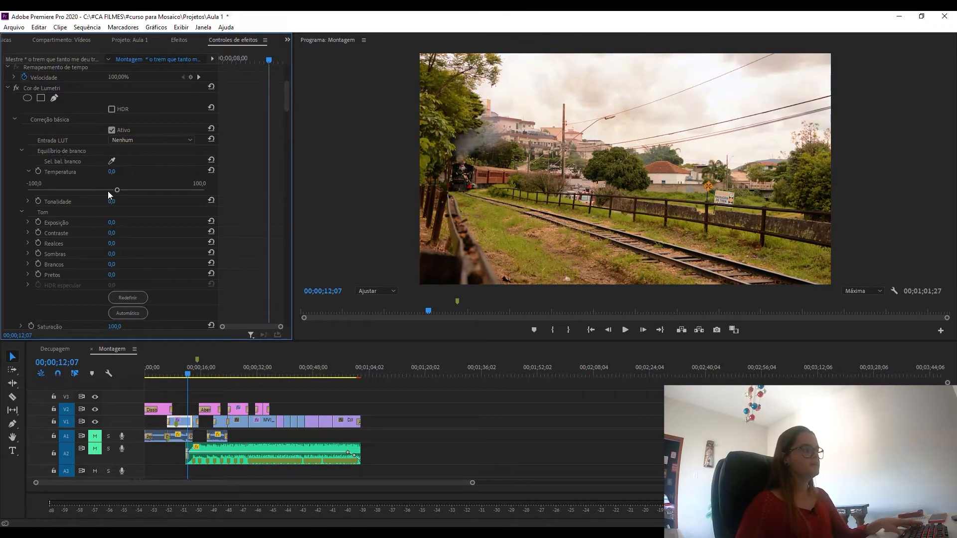
pyautogui.moveTo(117, 190); pyautogui.dragTo(306, 204)
pyautogui.hotkey('ctrl', 'z')
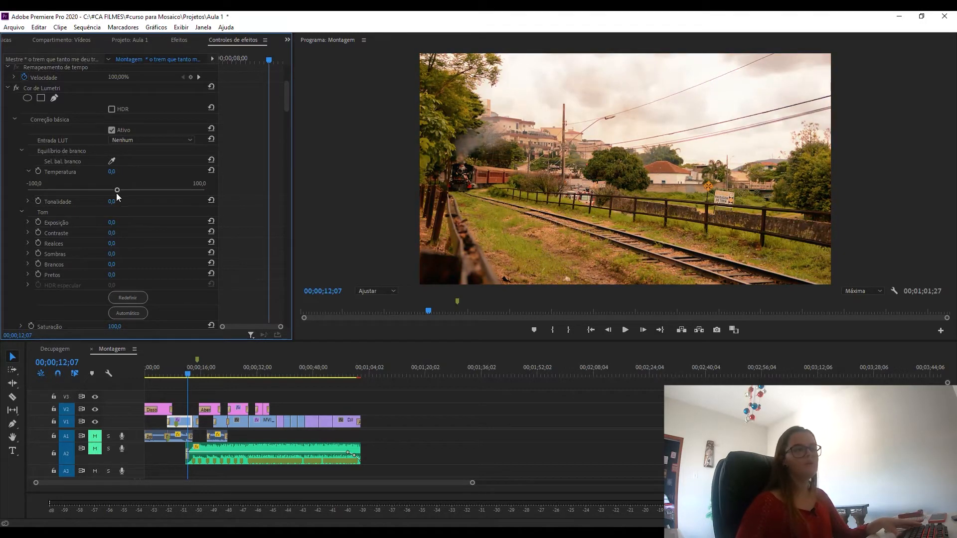
# Step: Set the train clip's Temperatura to -15,2, comparing the image with and without the change
pyautogui.moveTo(117, 190); pyautogui.dragTo(104, 192)
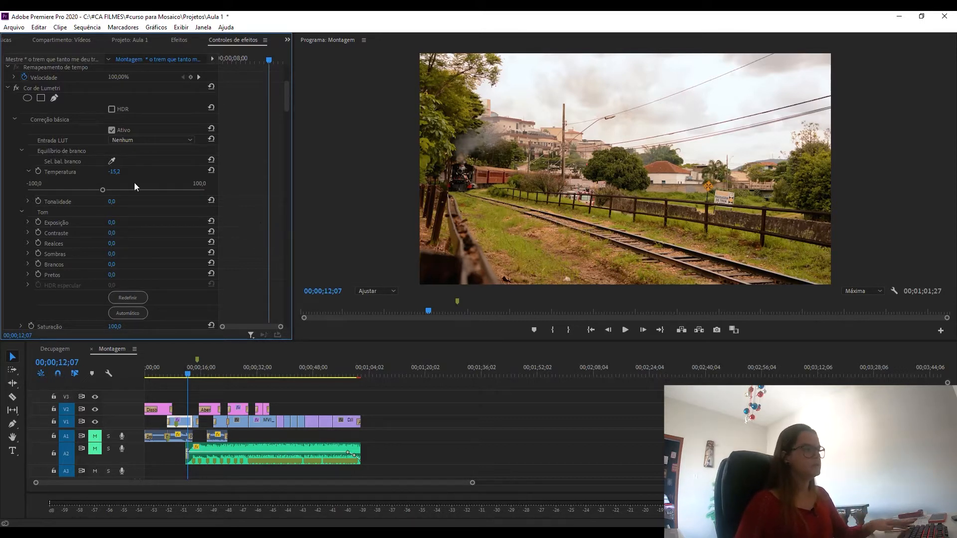
pyautogui.hotkey('ctrl', 'z')
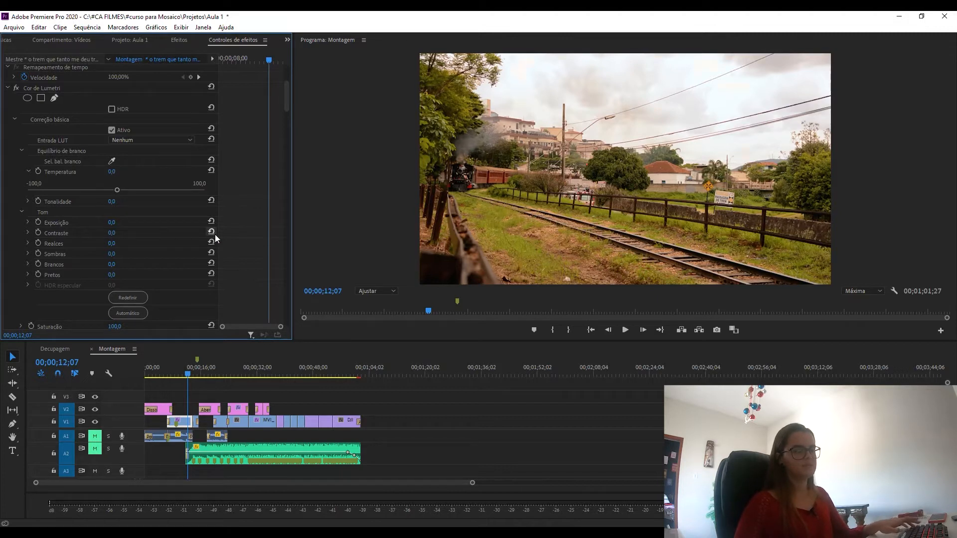
pyautogui.hotkey('ctrl', 'shift', 'z')
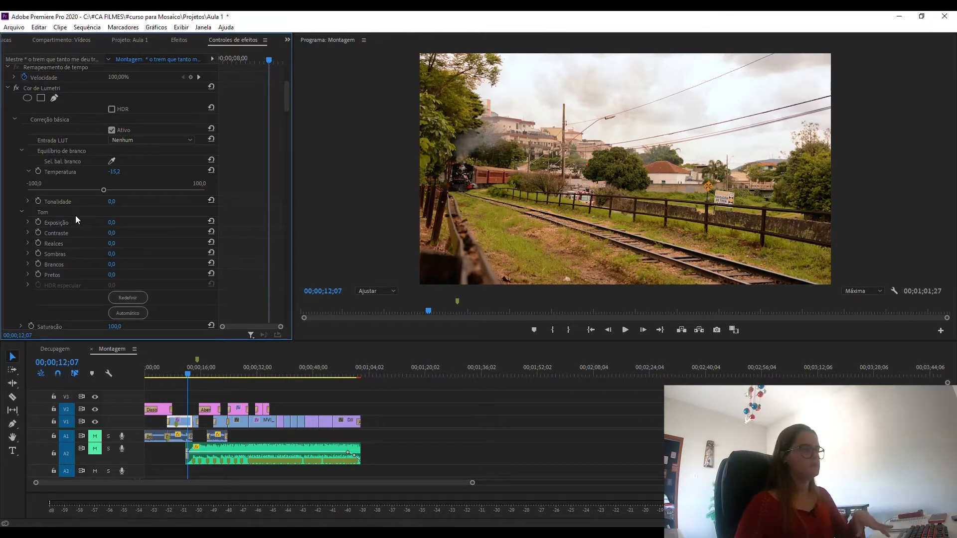
# Step: Try the train clip's Tonalidade at 100 and at -100, undoing each extreme
pyautogui.click(28, 201)
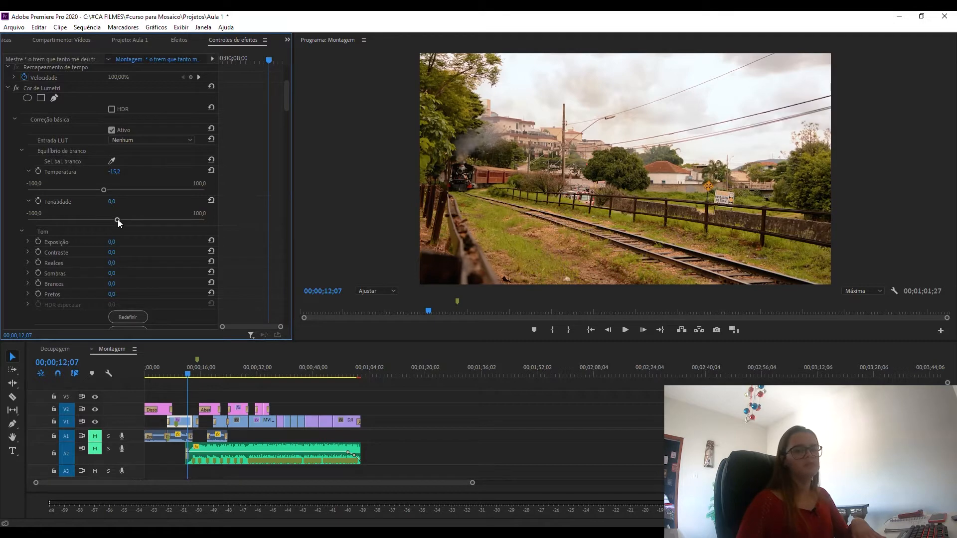
pyautogui.moveTo(118, 220); pyautogui.dragTo(207, 219)
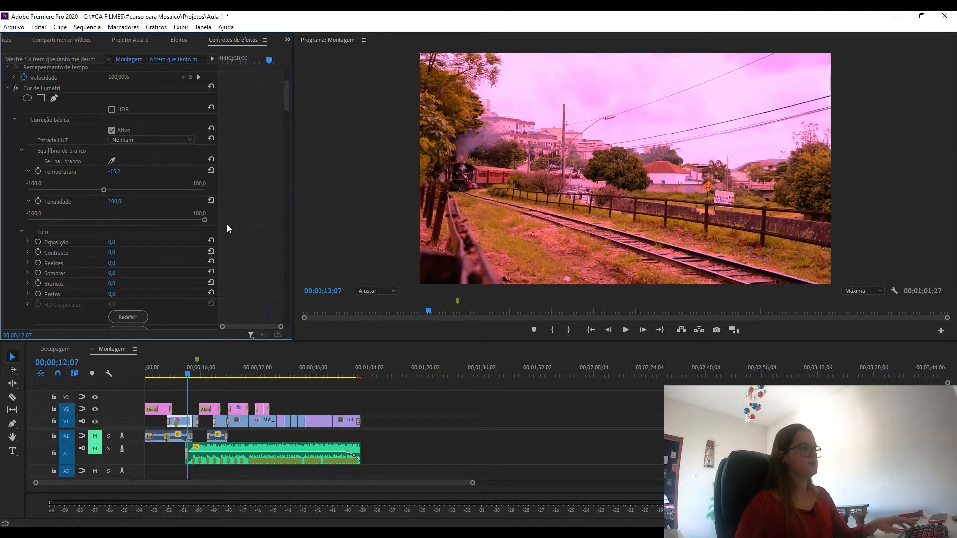
pyautogui.hotkey('ctrl', 'z')
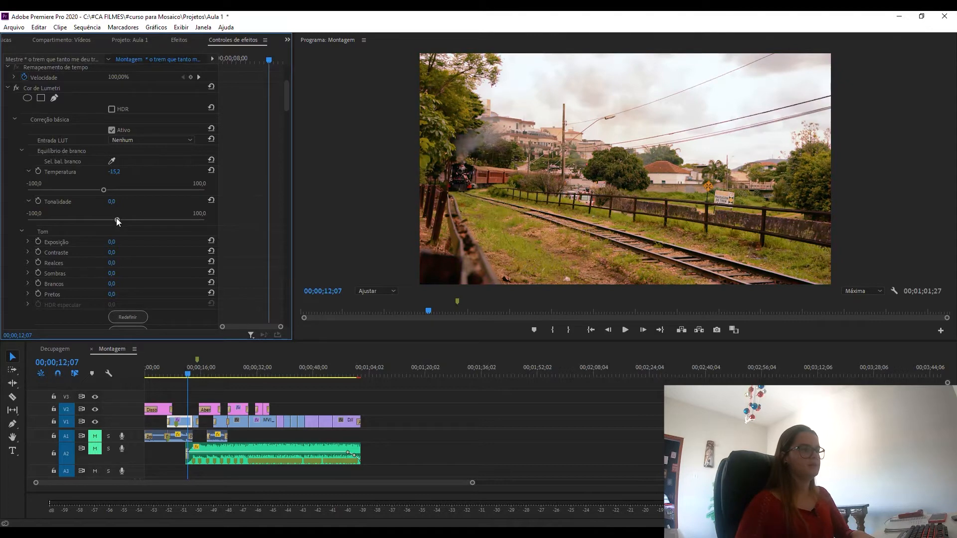
pyautogui.moveTo(85, 219); pyautogui.dragTo(29, 220)
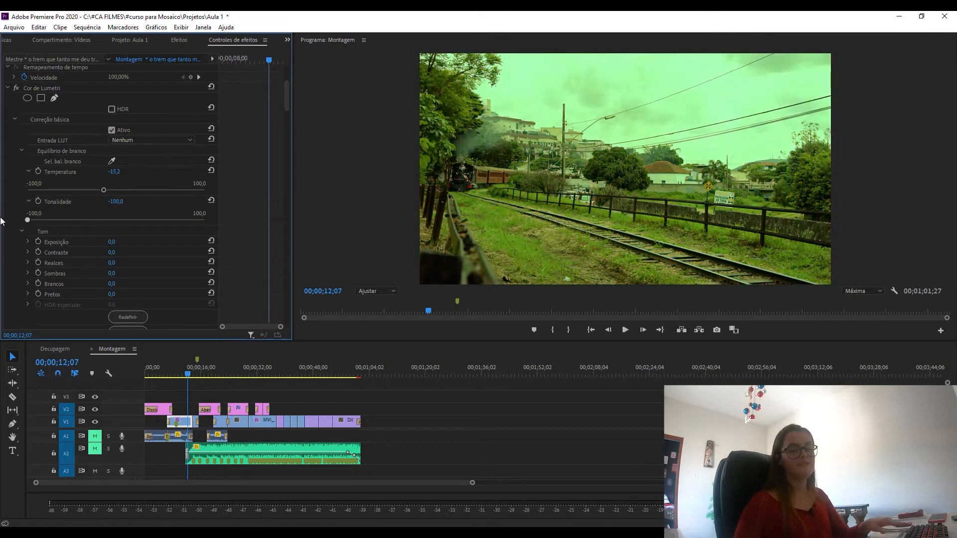
pyautogui.hotkey('ctrl', 'z')
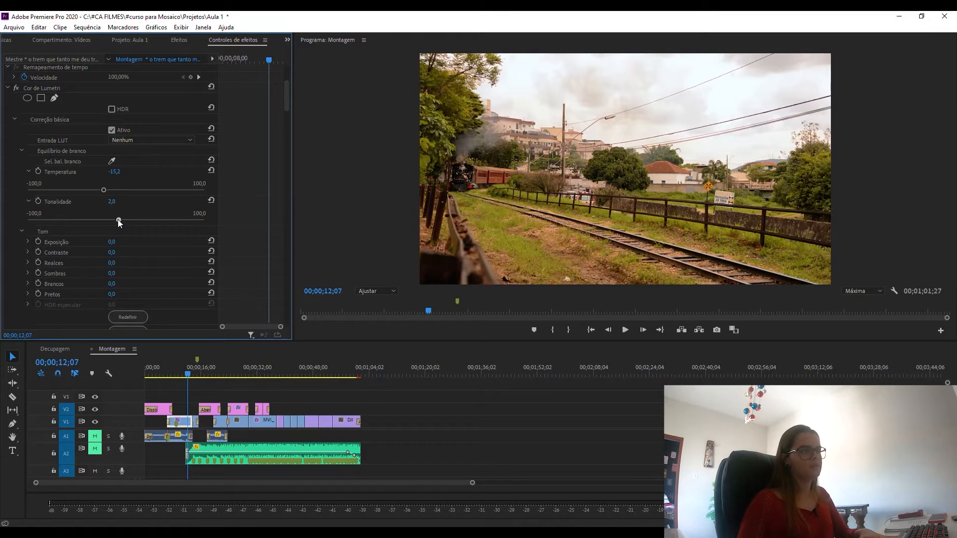
# Step: Set the train clip's Tonalidade to 4,5 and move the playhead to 00;00;13;11
pyautogui.moveTo(119, 219); pyautogui.dragTo(121, 221)
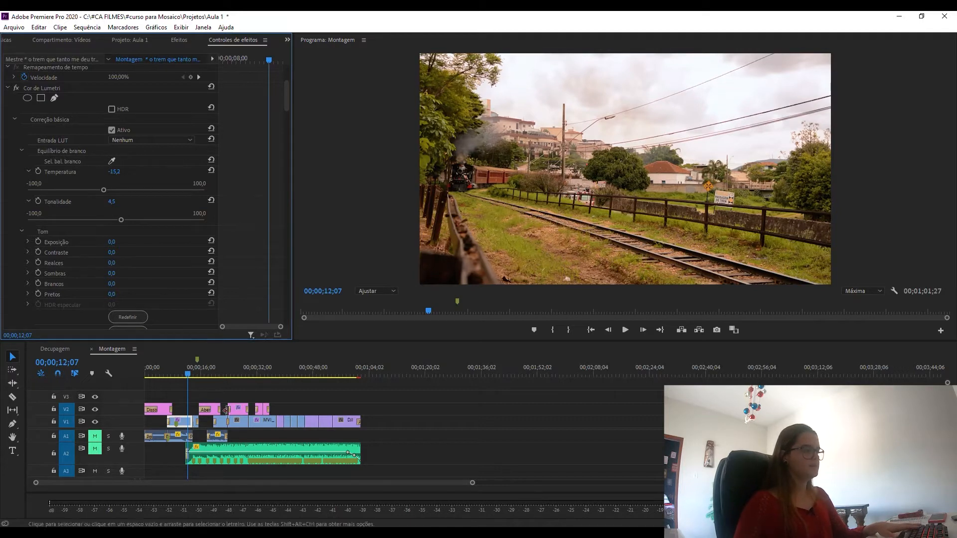
pyautogui.click(190, 372)
pyautogui.moveTo(190, 371); pyautogui.dragTo(193, 371)
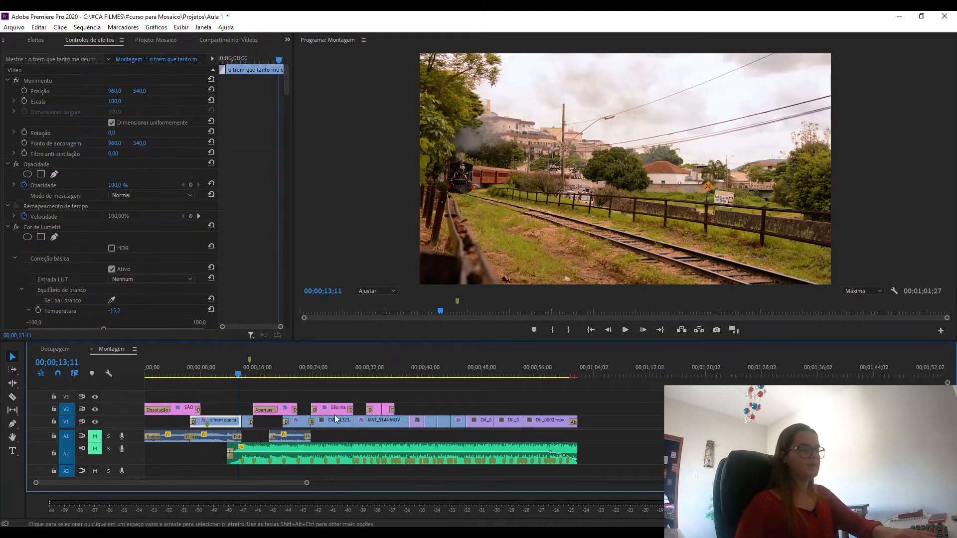
# Step: Move the playhead to 00;00;13;22 and inspect the effects of the short second train clip on V1
pyautogui.press('=')
pyautogui.press('=')
pyautogui.press('=')
pyautogui.press('-')
pyautogui.press('-')
pyautogui.press('=')
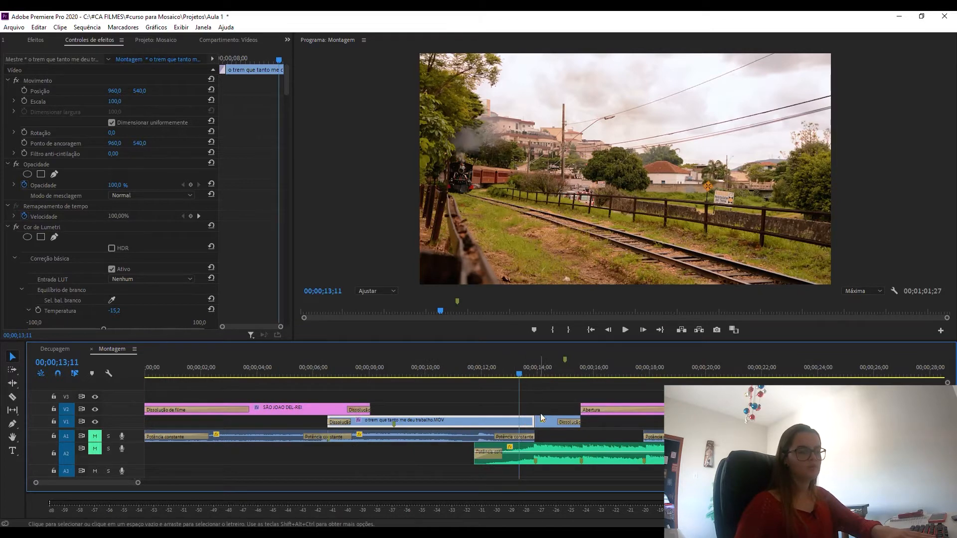
pyautogui.moveTo(520, 368); pyautogui.dragTo(529, 387)
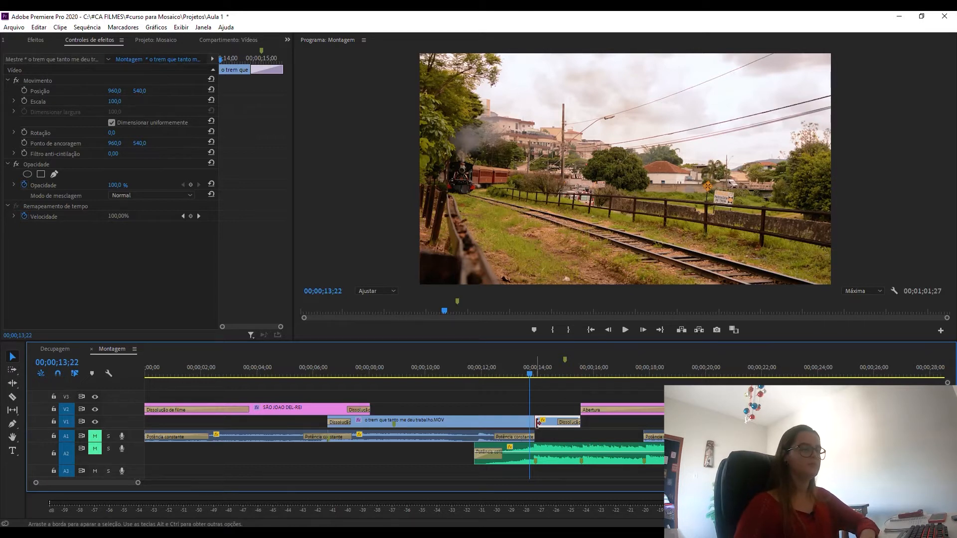
pyautogui.hotkey('shift', '5')
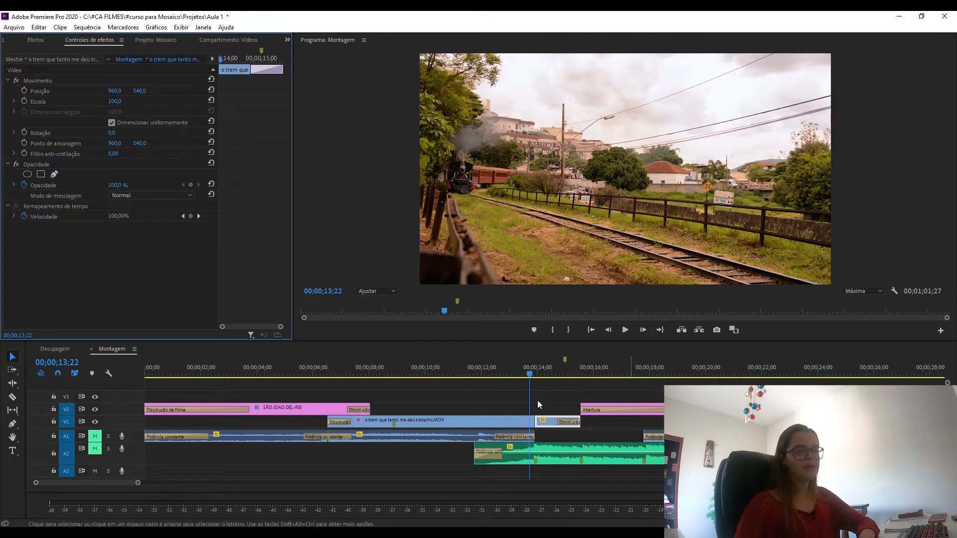
# Step: Copy the Cor de Lumetri effect from the first train clip
pyautogui.click(507, 423)
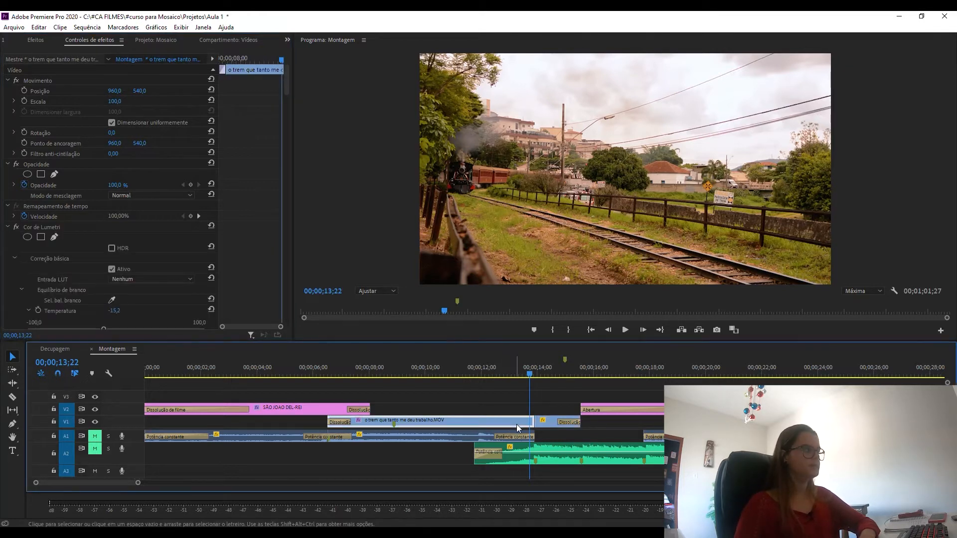
pyautogui.click(70, 226)
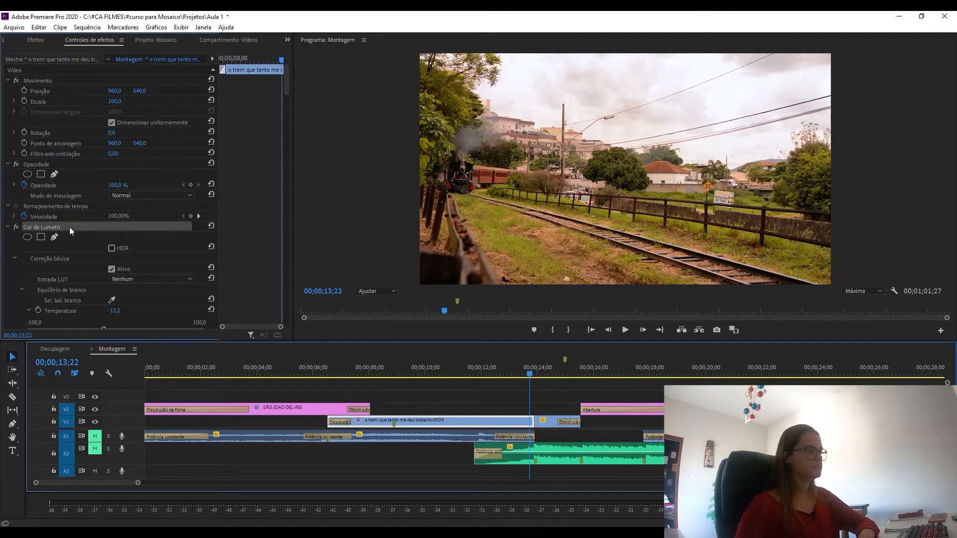
pyautogui.rightClick(70, 227)
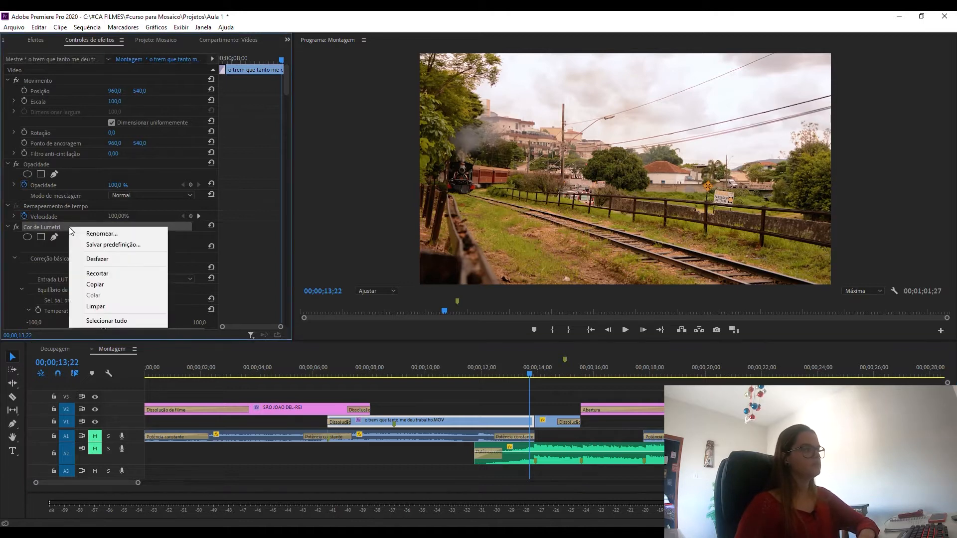
pyautogui.click(110, 288)
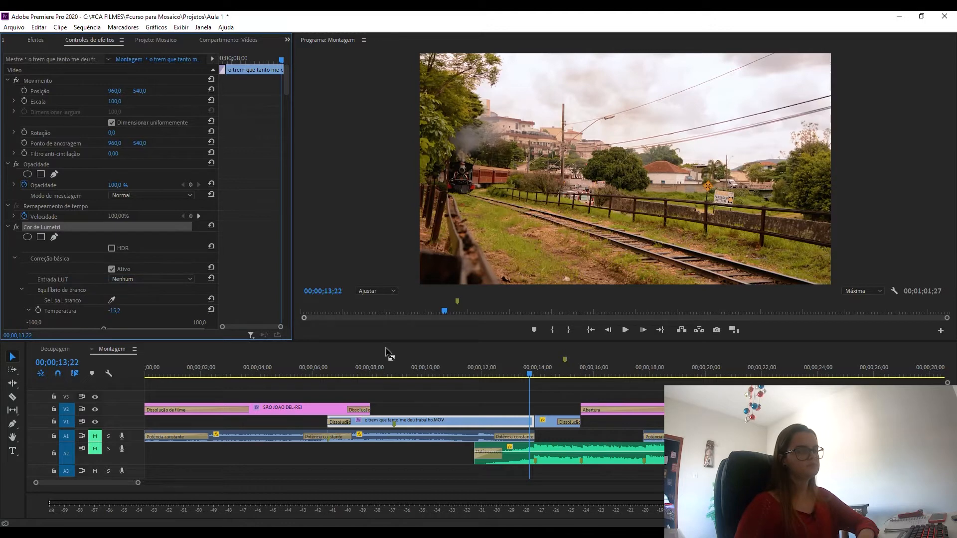
# Step: Paste the copied Cor de Lumetri effect onto the short second train clip with the playhead at 00;00;14;20
pyautogui.click(549, 366)
pyautogui.moveTo(549, 366); pyautogui.dragTo(557, 366)
pyautogui.click(555, 425)
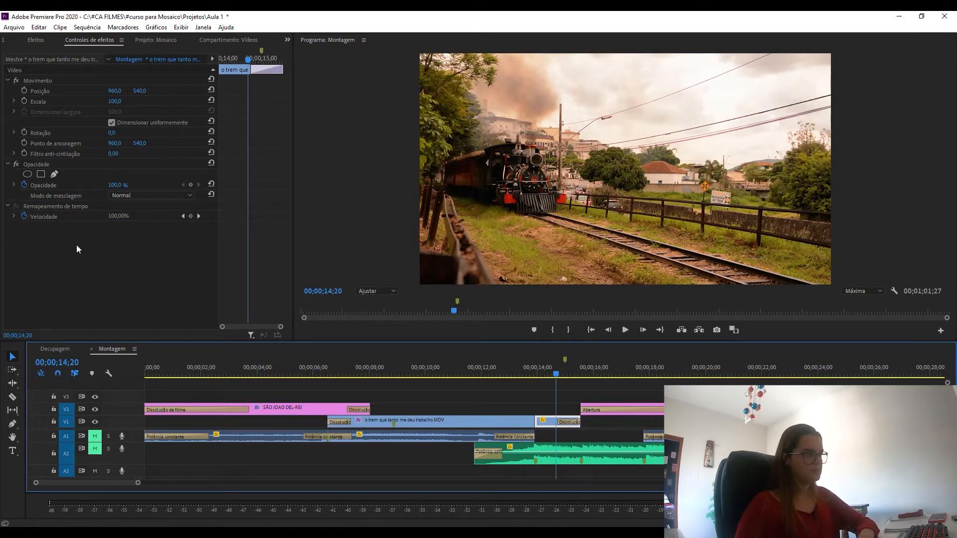
pyautogui.rightClick(117, 249)
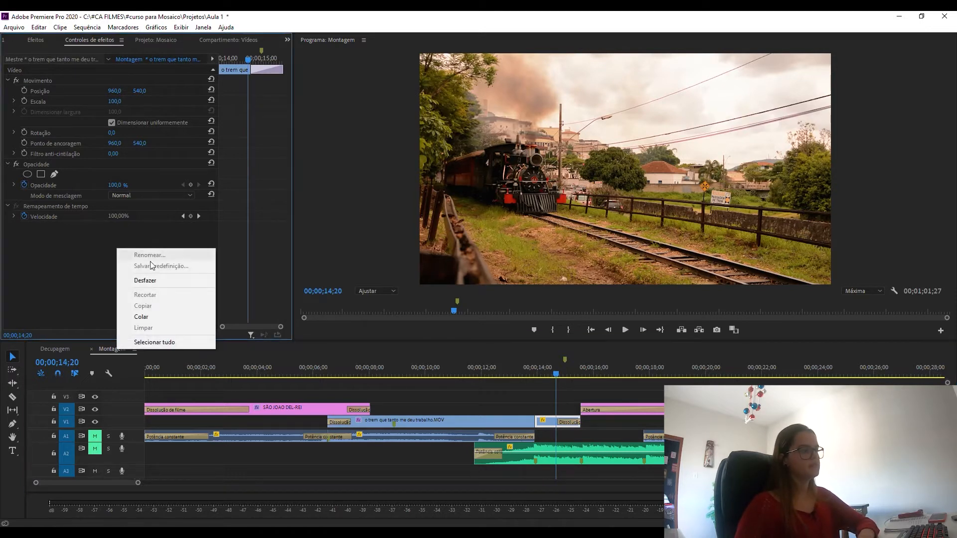
pyautogui.click(148, 317)
# Step: Scrub across the cut and through the second train clip to review its color correction, stopping at 00;00;14;14
pyautogui.click(542, 369)
pyautogui.moveTo(546, 369); pyautogui.dragTo(554, 374)
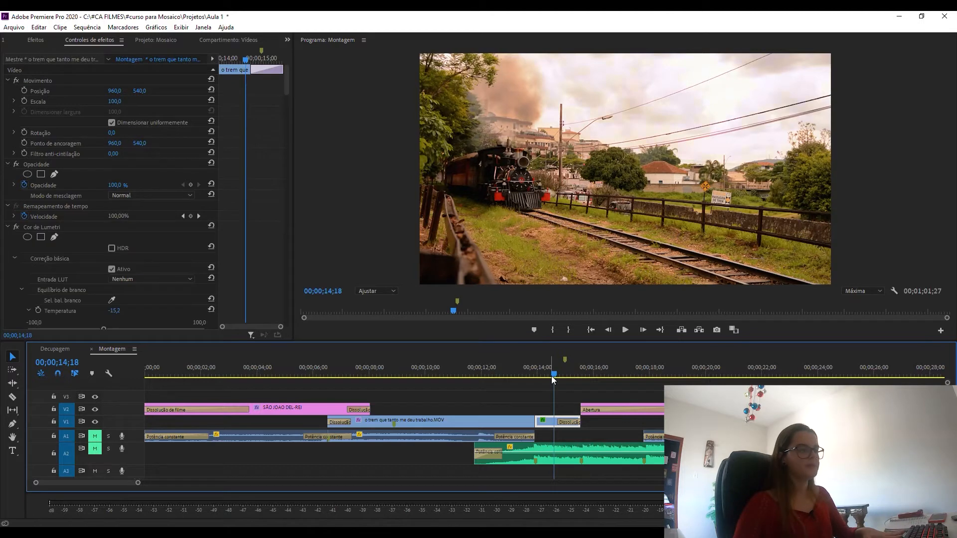
pyautogui.moveTo(552, 376); pyautogui.dragTo(581, 381)
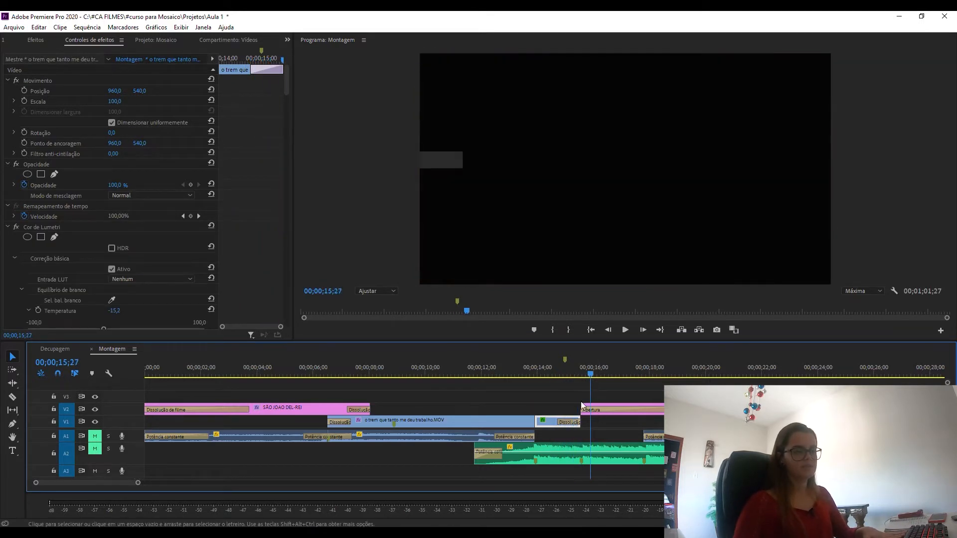
pyautogui.click(538, 370)
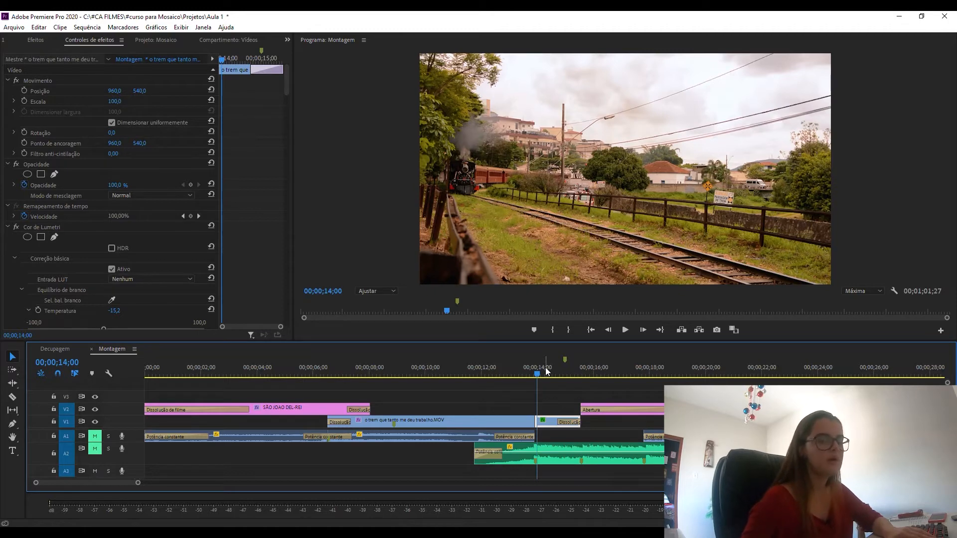
pyautogui.press('-')
pyautogui.press('=')
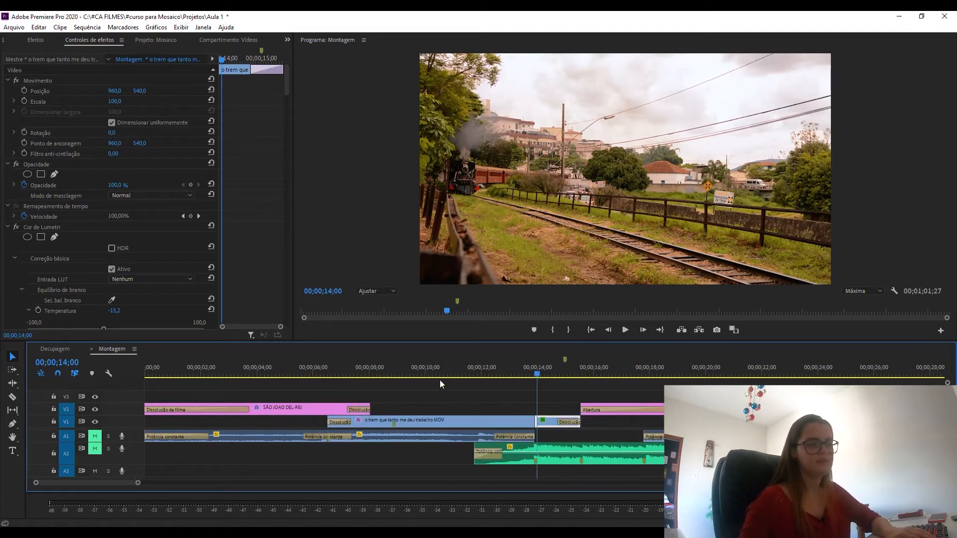
pyautogui.click(549, 370)
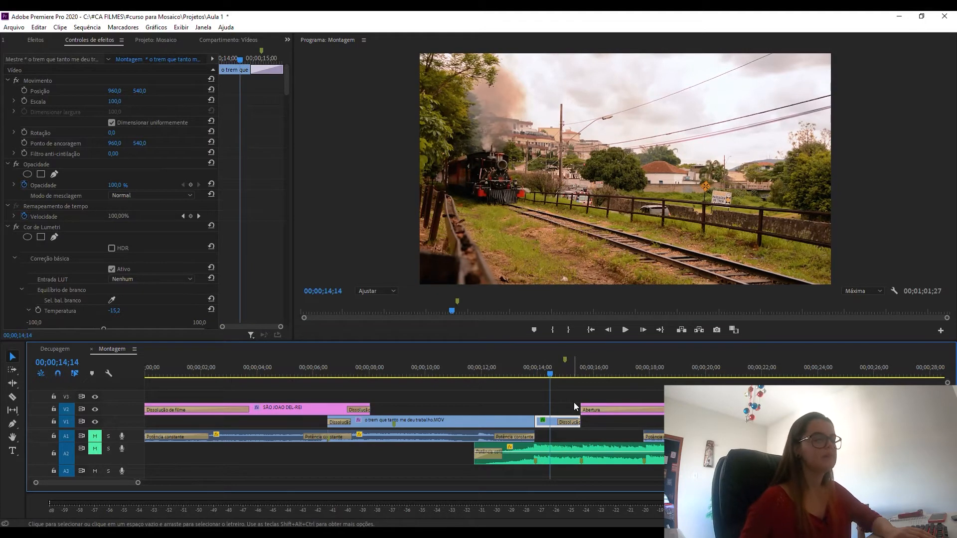
# Step: Move the playhead to 00;00;21;23 over the church clip on V1
pyautogui.press('-')
pyautogui.moveTo(375, 372); pyautogui.dragTo(459, 382)
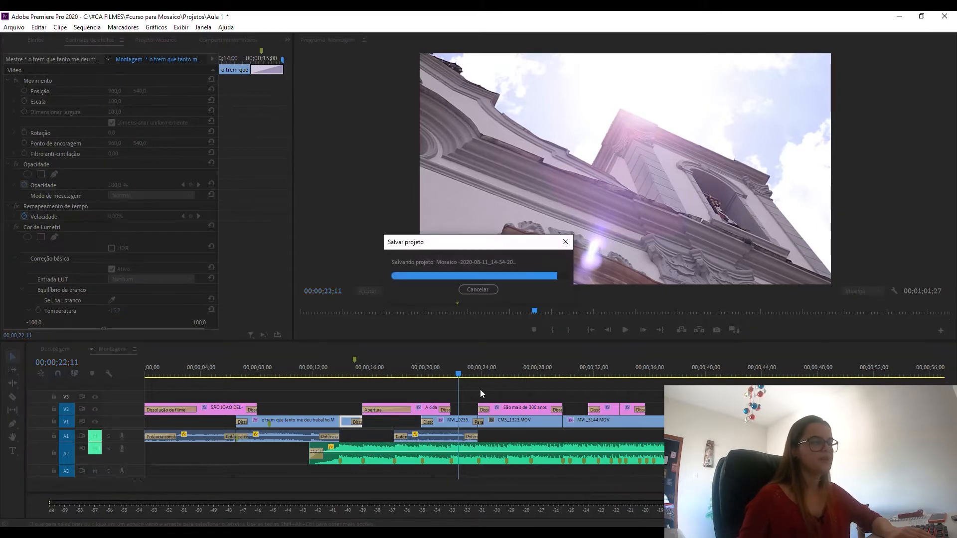
pyautogui.moveTo(430, 372); pyautogui.dragTo(447, 399)
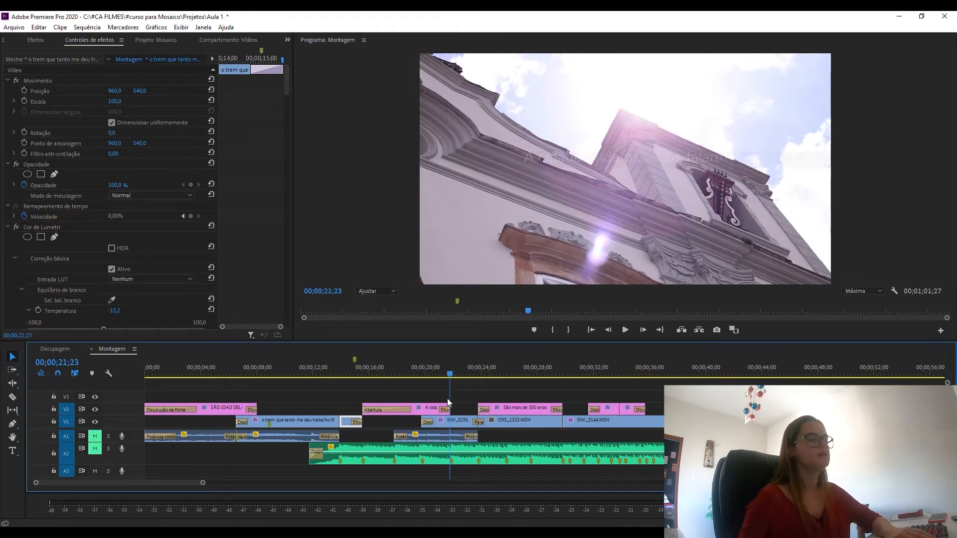
# Step: Apply the Cor de Lumetri effect to the church clip MVI_0255.MOV on V1 and show its effect settings
pyautogui.hotkey('shift', '7')
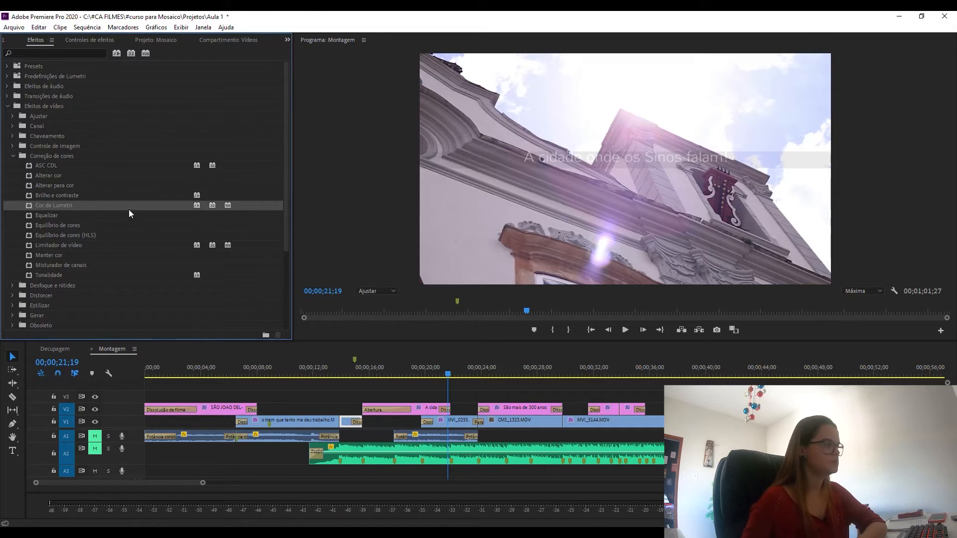
pyautogui.moveTo(189, 226); pyautogui.dragTo(452, 422)
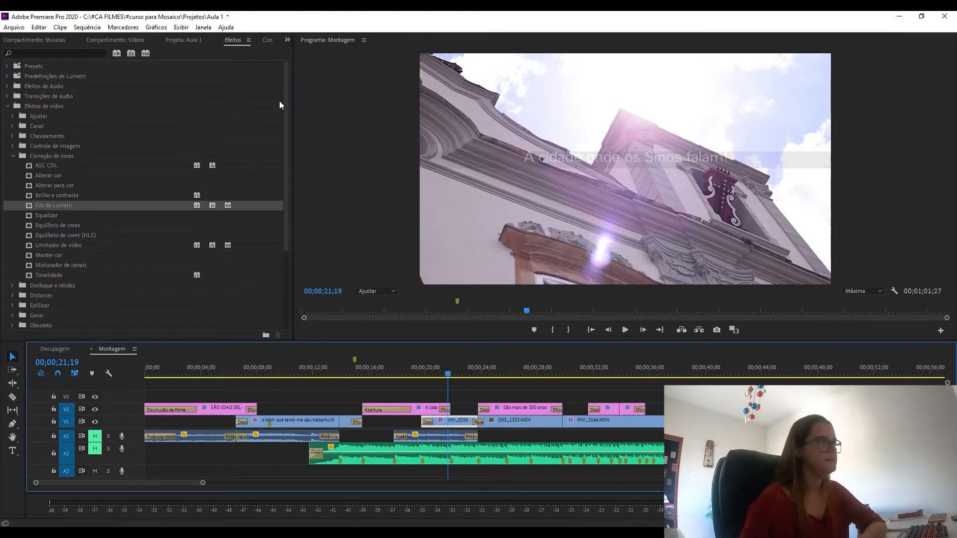
pyautogui.click(272, 39)
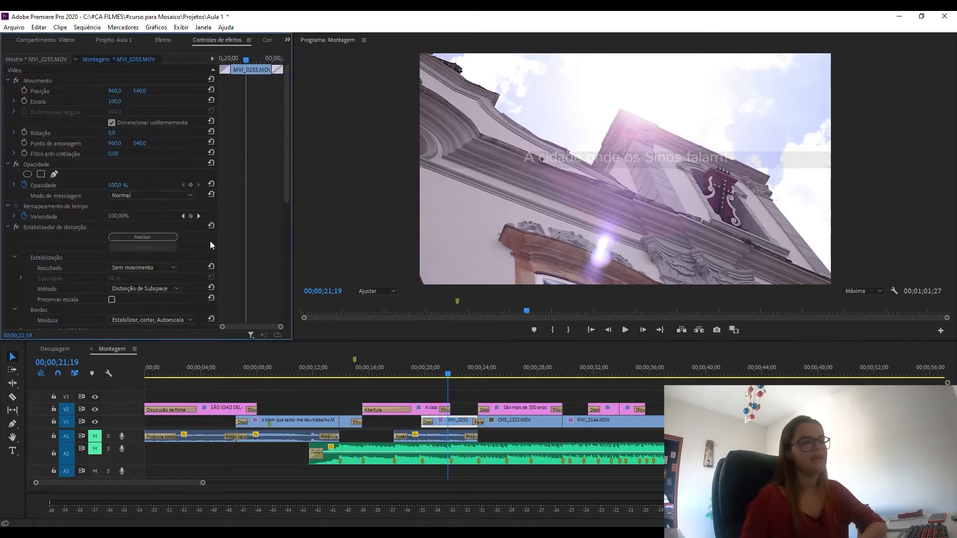
# Step: Set Saturação to 0 under Correção básica in the church clip's first Cor de Lumetri effect, making it black and white
pyautogui.scroll(-1, 250, 227)
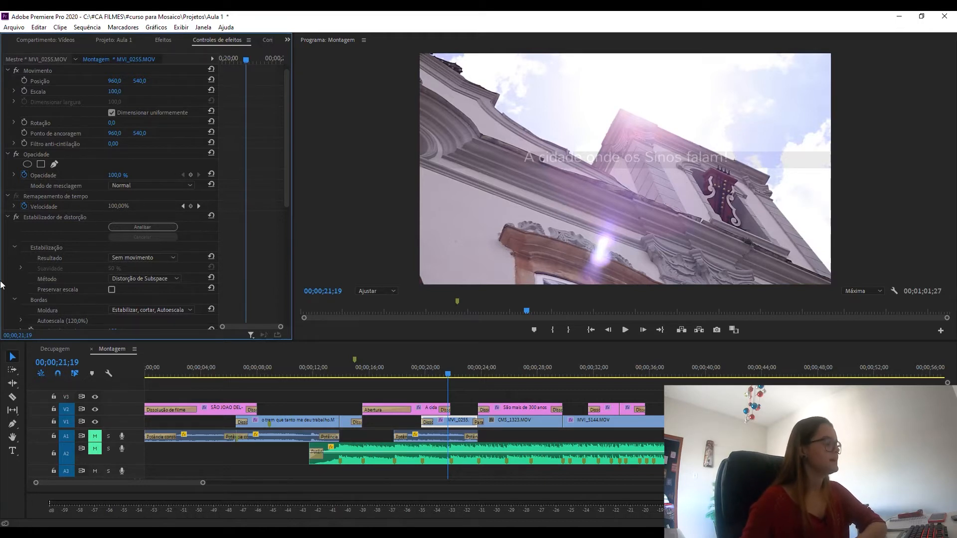
pyautogui.click(8, 218)
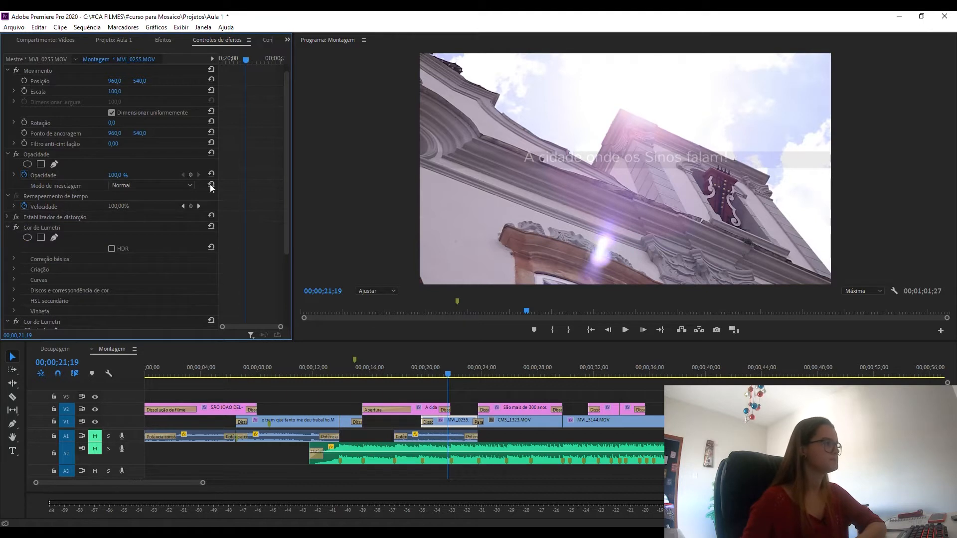
pyautogui.moveTo(284, 166); pyautogui.dragTo(2, 222)
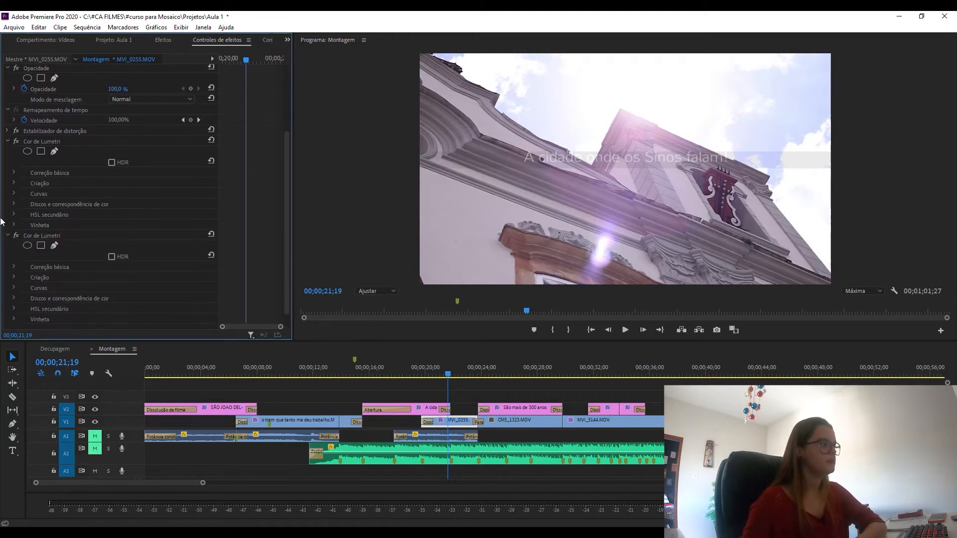
pyautogui.click(14, 173)
pyautogui.scroll(-3, 13, 173)
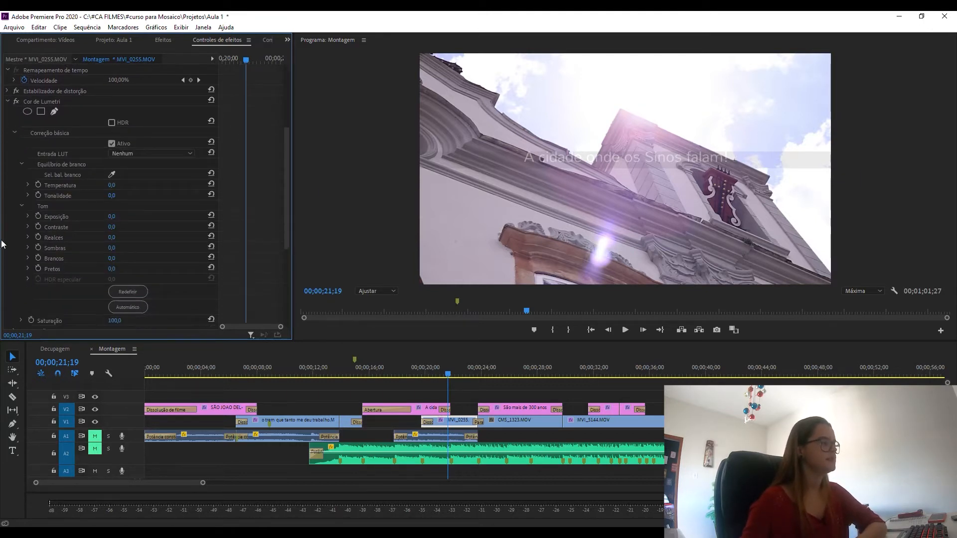
pyautogui.click(21, 269)
pyautogui.moveTo(114, 291); pyautogui.dragTo(121, 292)
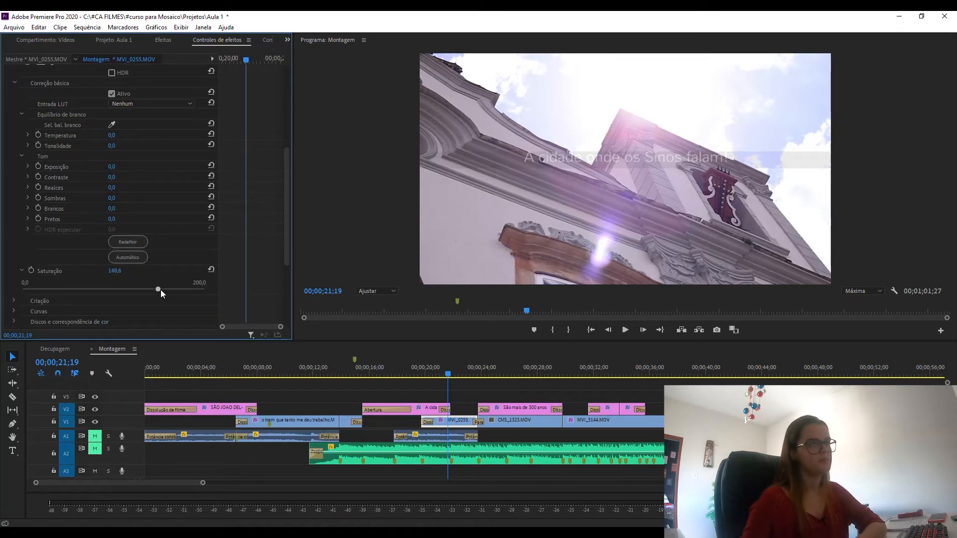
pyautogui.moveTo(202, 289); pyautogui.dragTo(1, 294)
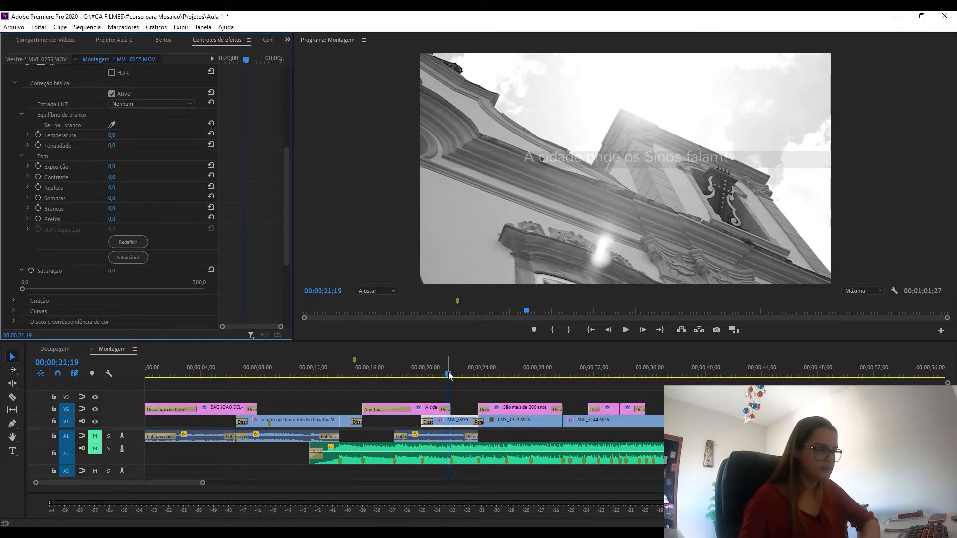
# Step: Move the playhead to the first frame of the church clip at 00;00;19;23
pyautogui.moveTo(447, 375); pyautogui.dragTo(422, 380)
pyautogui.press('=')
pyautogui.press('=')
pyautogui.press('=')
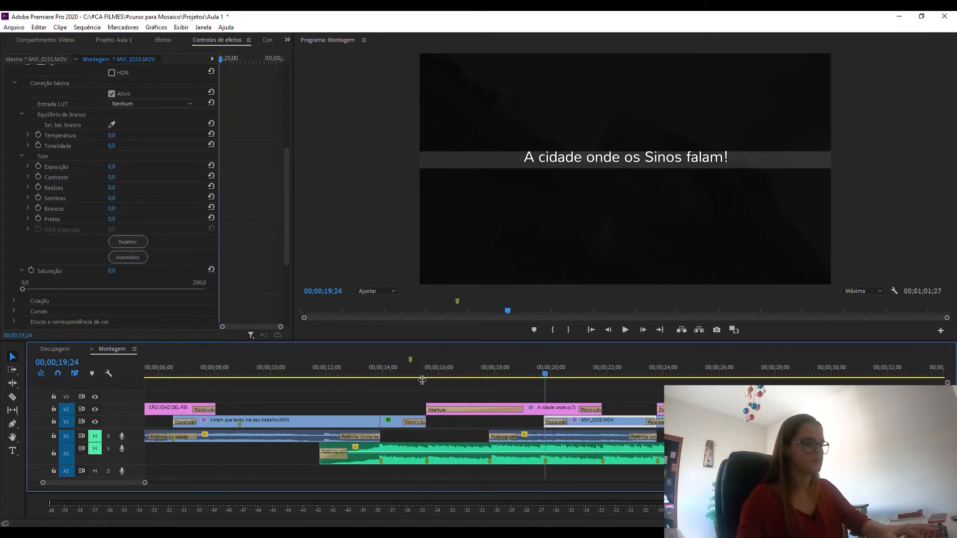
pyautogui.press('=')
pyautogui.press('=')
pyautogui.press('Left')
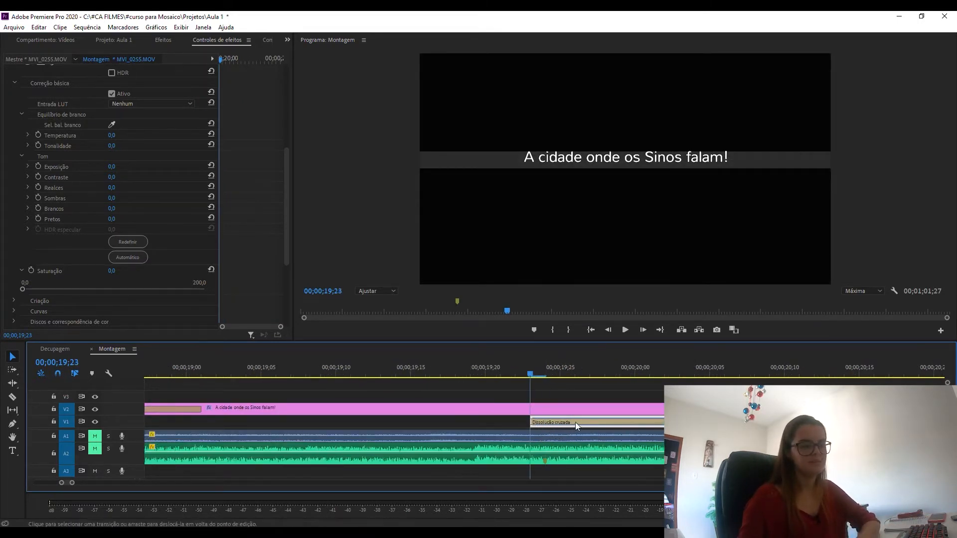
# Step: Try deleting the Dissolução cruzada transition at the start of the church clip, and undo the deletion
pyautogui.click(570, 423)
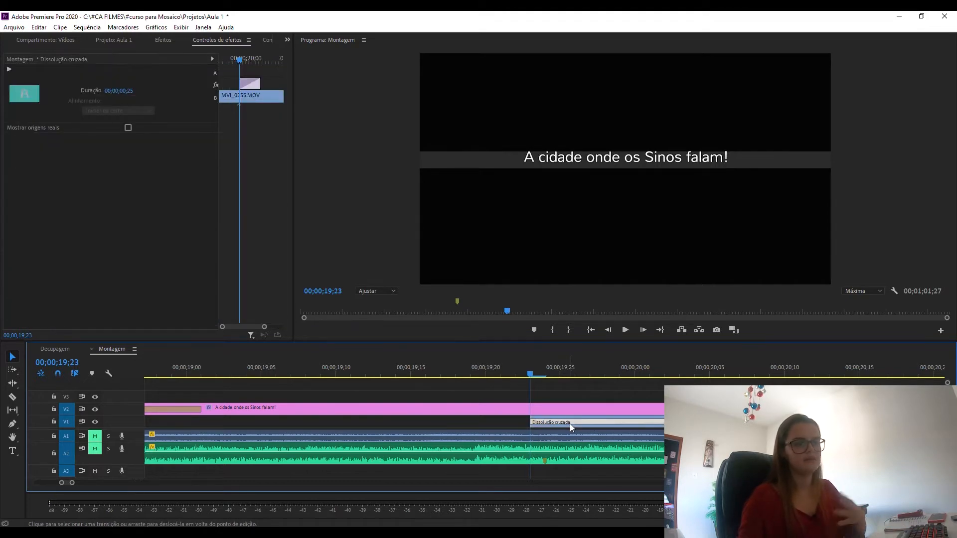
pyautogui.press('Delete')
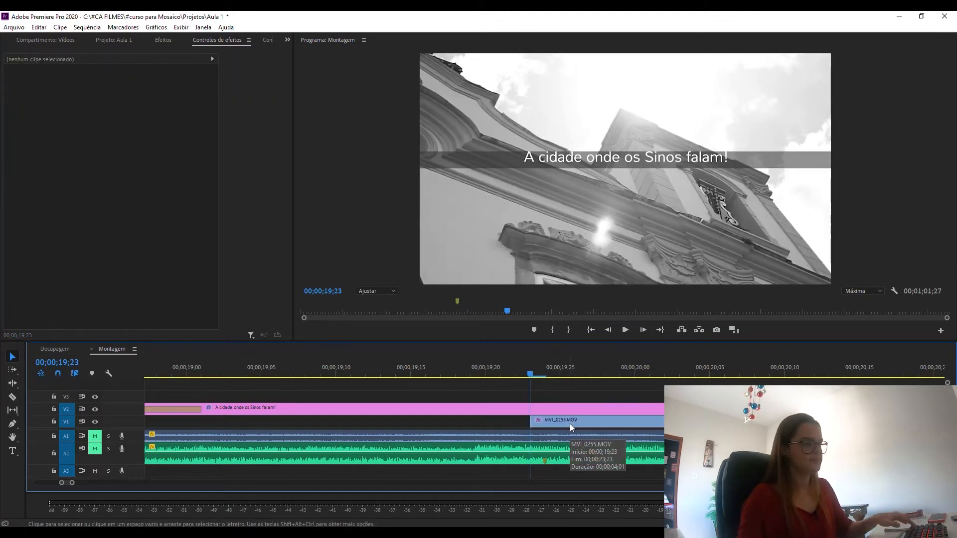
pyautogui.hotkey('ctrl', 'z')
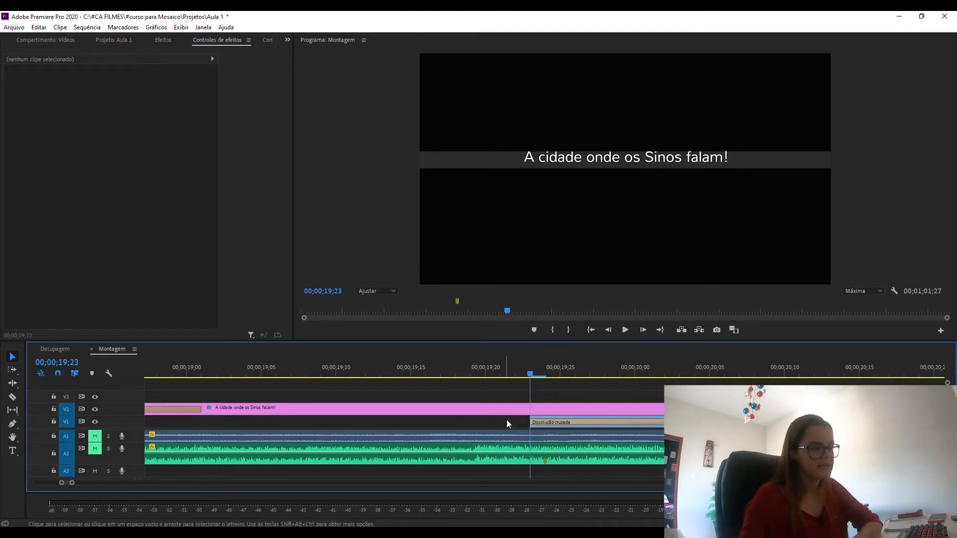
# Step: Turn on Saturação keyframing for the church clip's first Cor de Lumetri effect at 00;00;19;23
pyautogui.click(538, 418)
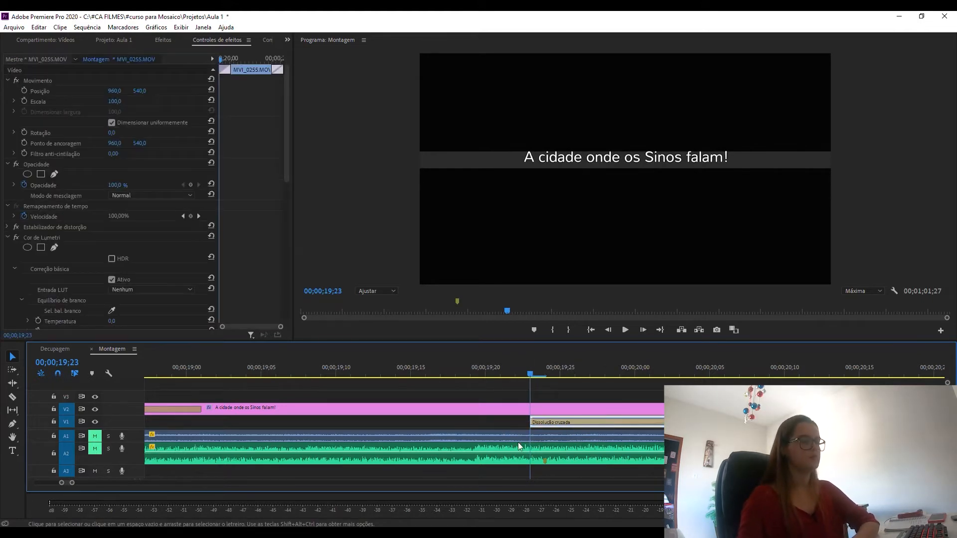
pyautogui.moveTo(287, 178); pyautogui.dragTo(277, 304)
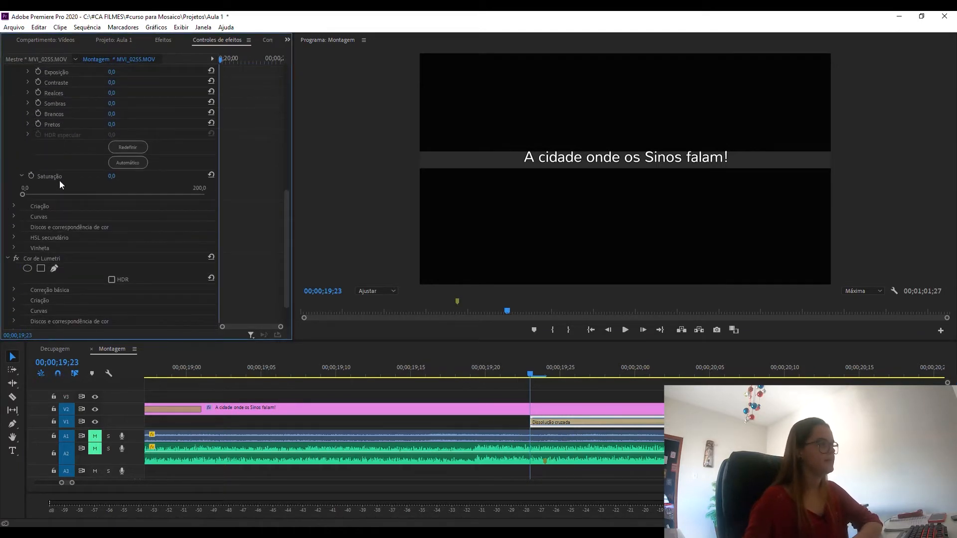
pyautogui.click(30, 178)
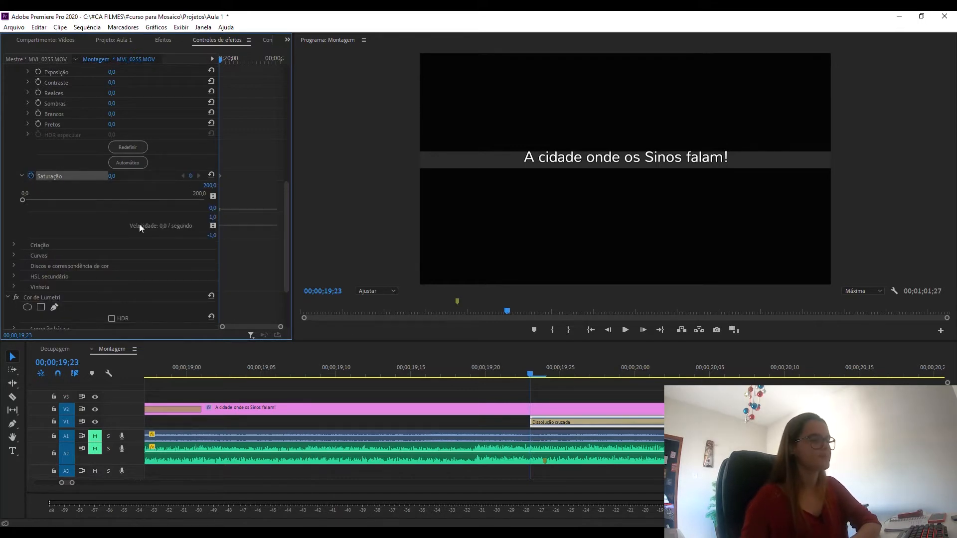
# Step: Add a second Saturação keyframe near the end of the church clip at 00;00;23;23, keeping the existing keyframe
pyautogui.click(529, 374)
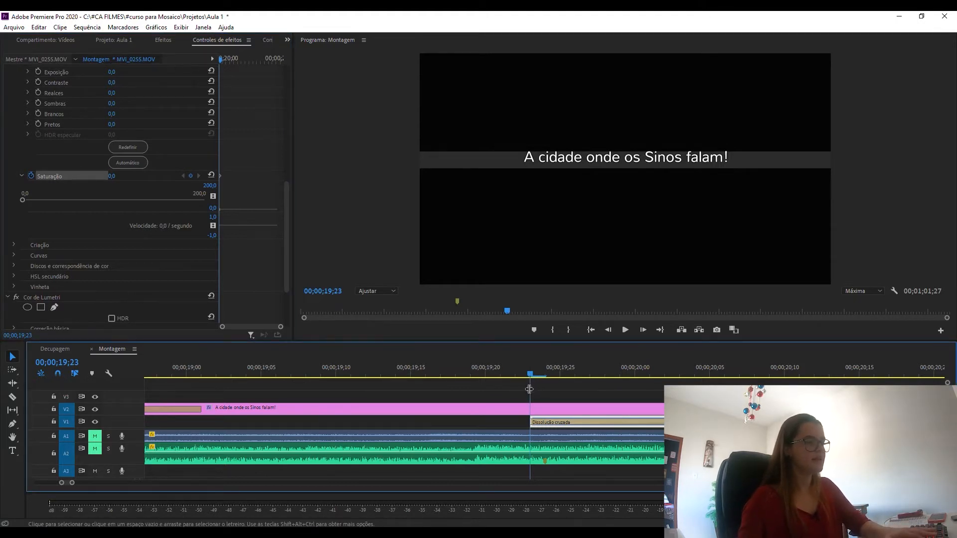
pyautogui.press('-')
pyautogui.press('-')
pyautogui.press('-')
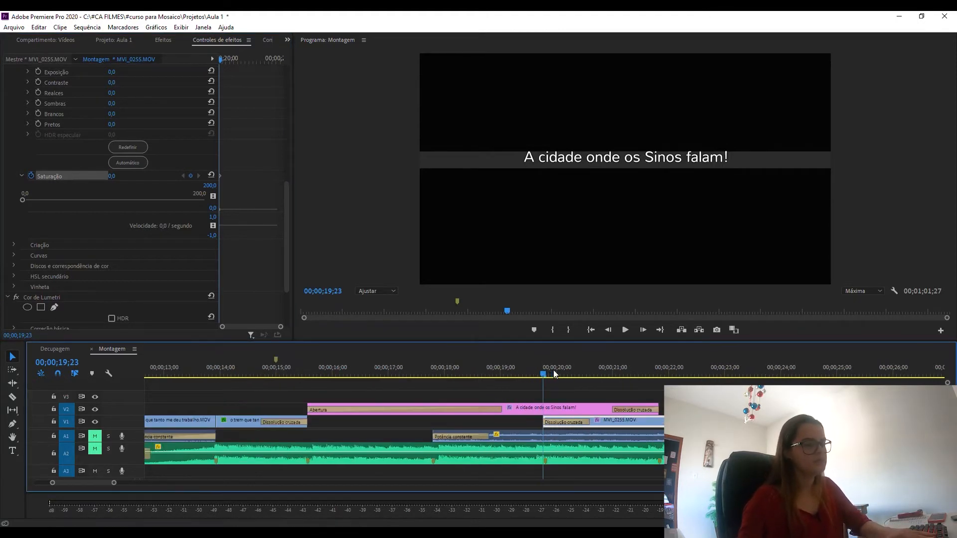
pyautogui.moveTo(548, 371); pyautogui.dragTo(765, 382)
pyautogui.press('=')
pyautogui.press('=')
pyautogui.press('=')
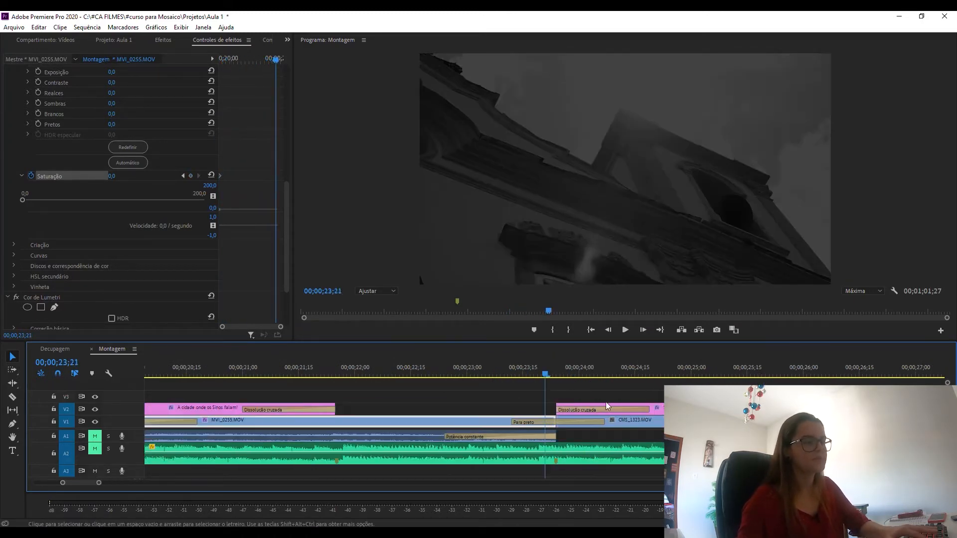
pyautogui.click(589, 375)
pyautogui.moveTo(589, 374); pyautogui.dragTo(581, 375)
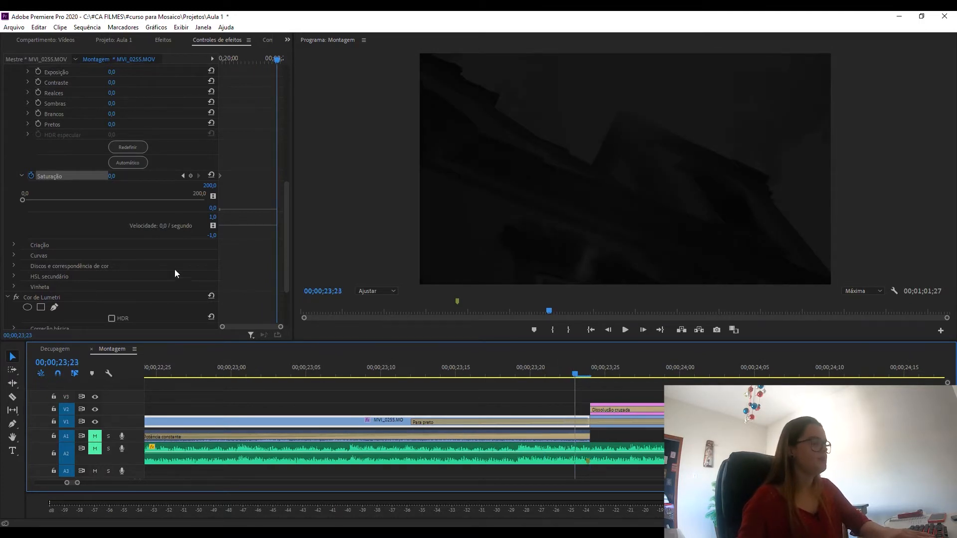
pyautogui.click(30, 175)
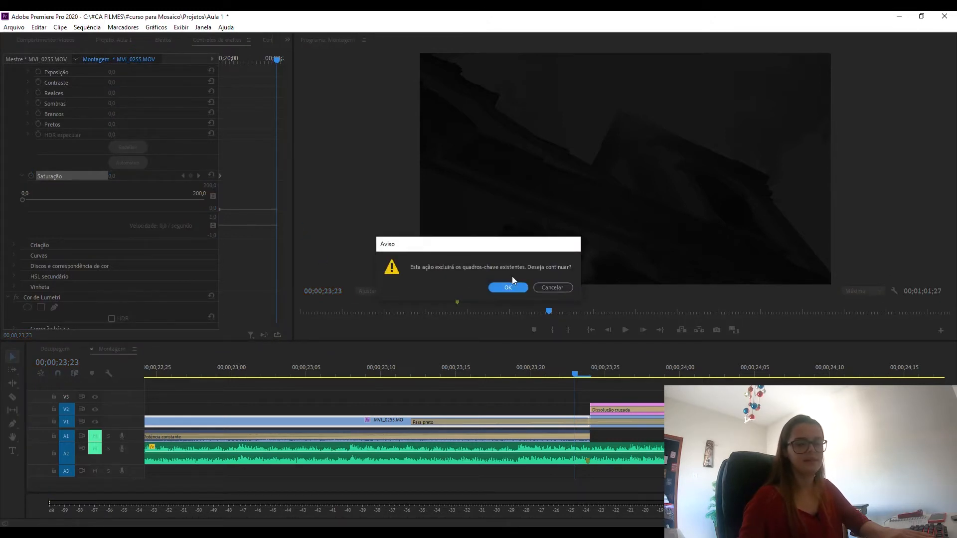
pyautogui.click(546, 287)
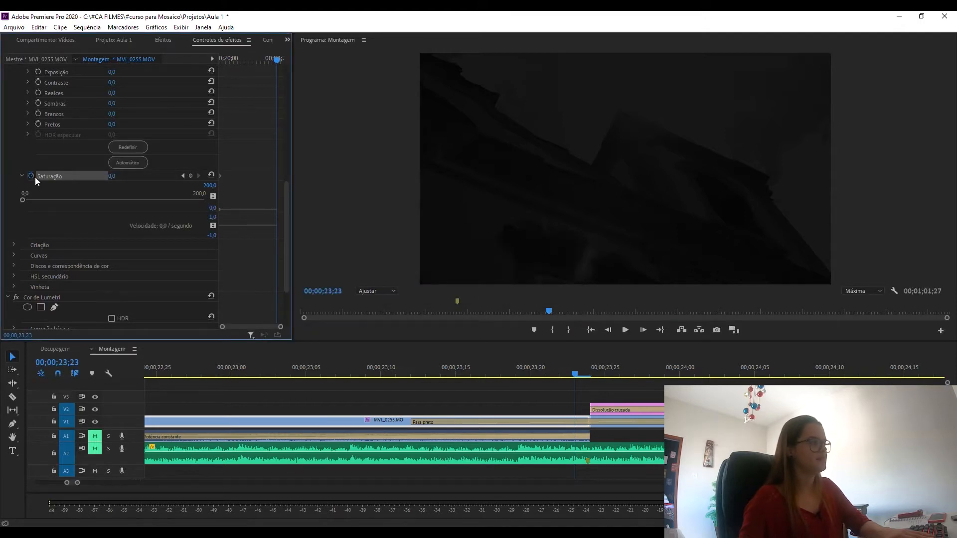
pyautogui.click(192, 177)
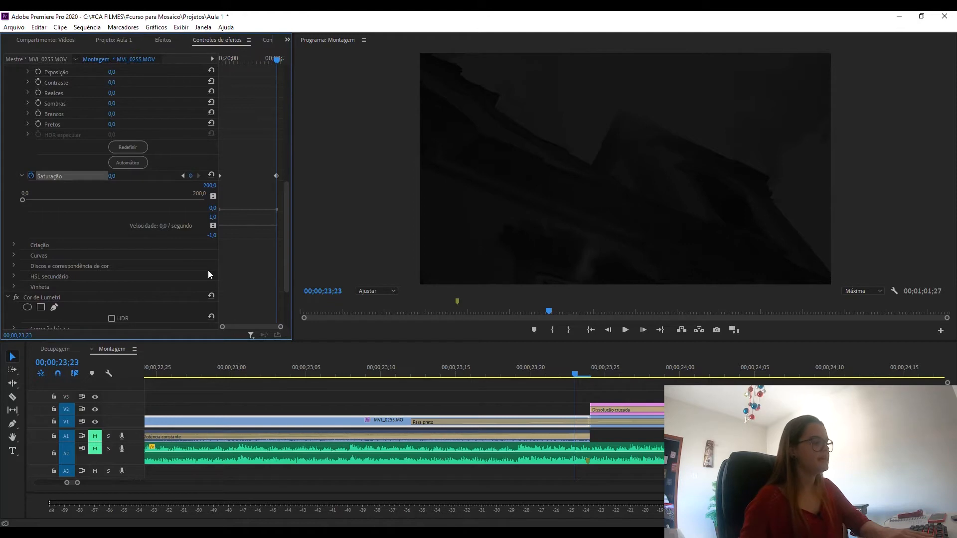
# Step: Scrub through the church clip between its two Saturação keyframes, stopping at 00;00;23;23
pyautogui.click(545, 368)
pyautogui.press('-')
pyautogui.press('-')
pyautogui.press('-')
pyautogui.moveTo(344, 367); pyautogui.dragTo(549, 379)
pyautogui.press('=')
pyautogui.press('=')
pyautogui.press('=')
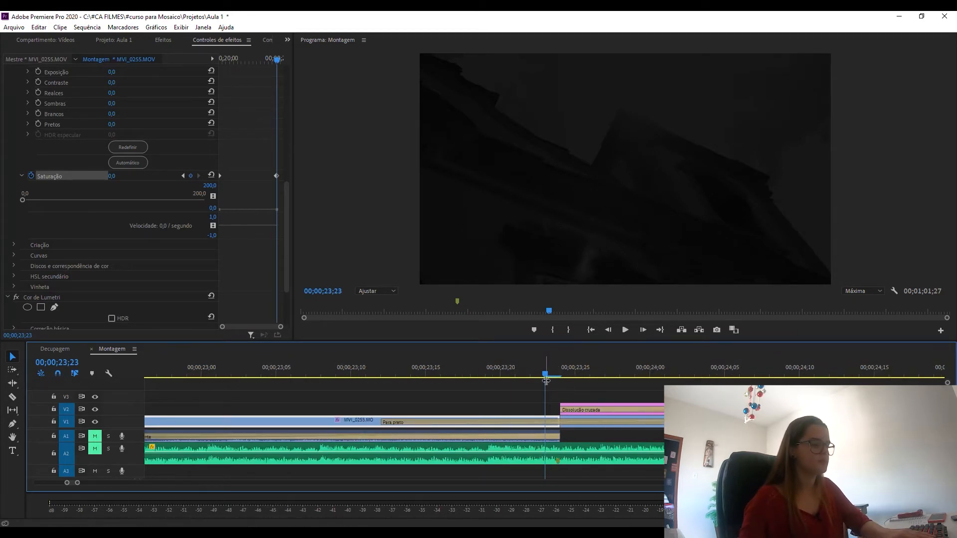
# Step: Set Saturação to 100 at the church clip's end keyframe at 00;00;23;23
pyautogui.press('-')
pyautogui.press('-')
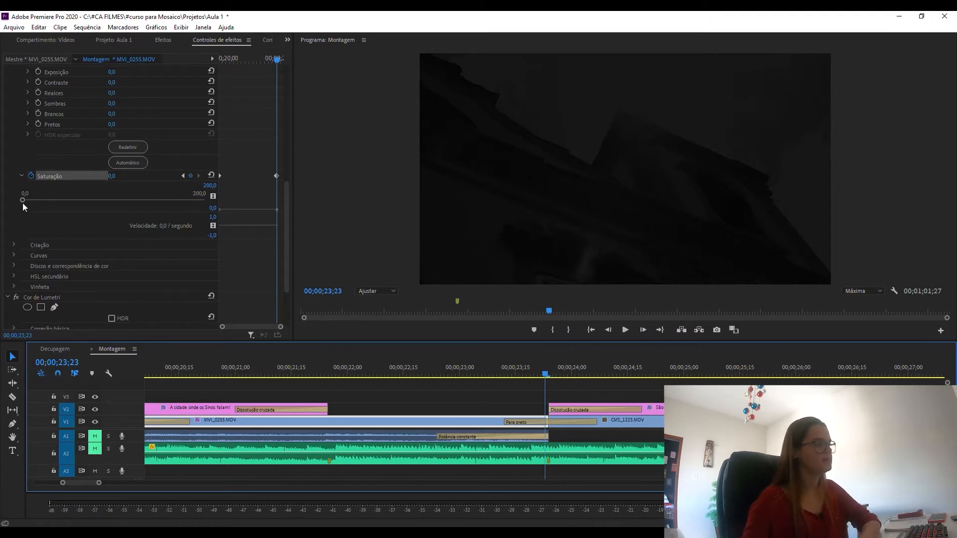
pyautogui.moveTo(23, 200); pyautogui.dragTo(113, 208)
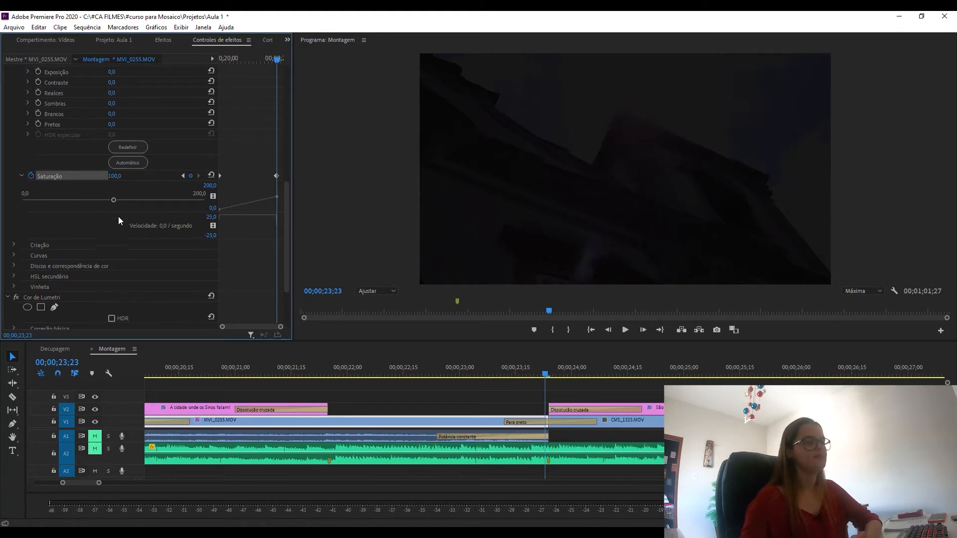
# Step: Scrub through the church clip to review its transition from black and white to colour, stopping at 00;00;22;29
pyautogui.click(546, 373)
pyautogui.press('-')
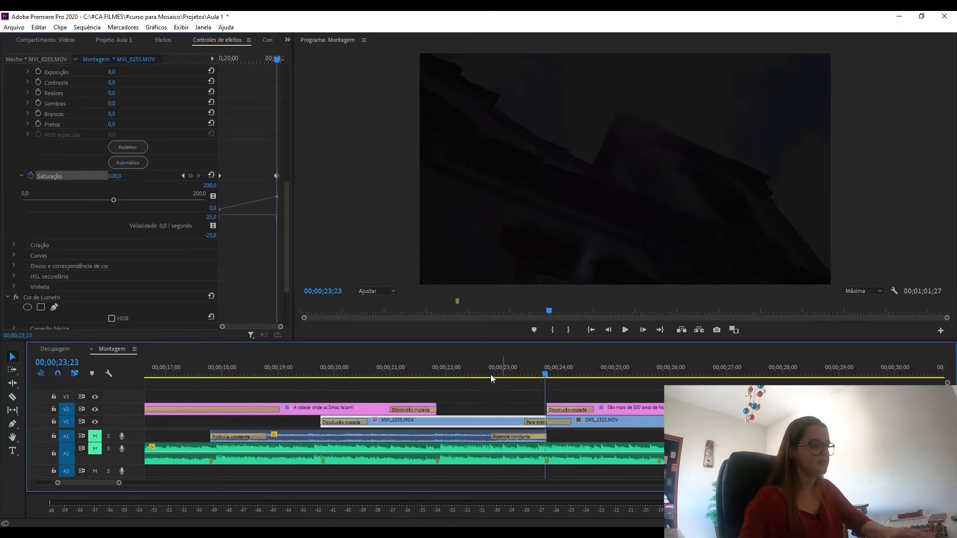
pyautogui.moveTo(317, 370); pyautogui.dragTo(519, 375)
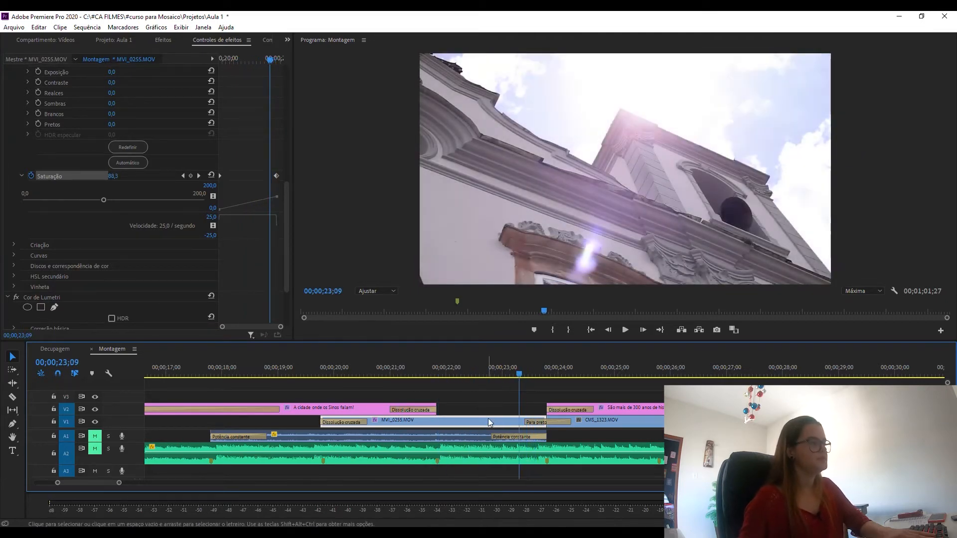
pyautogui.click(489, 412)
pyautogui.click(465, 423)
pyautogui.moveTo(287, 138); pyautogui.dragTo(283, 262)
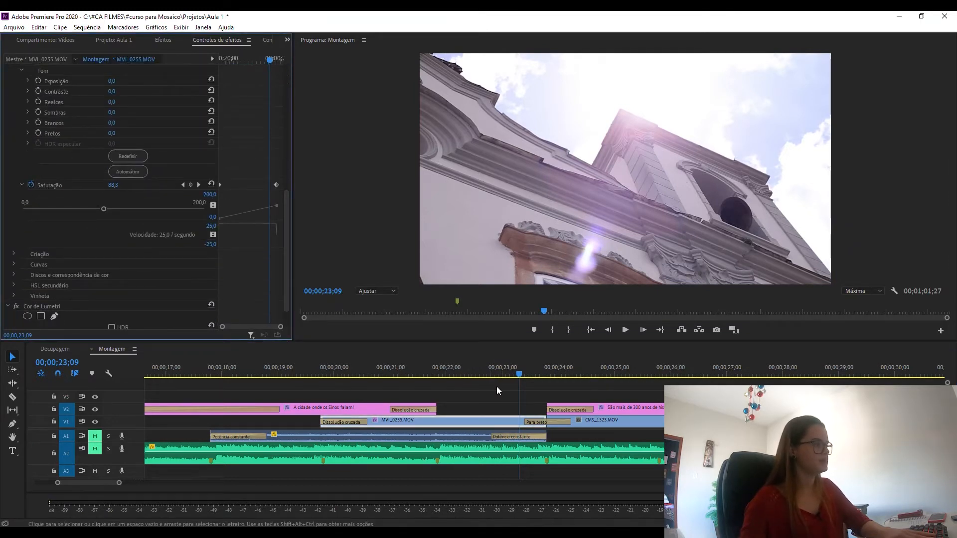
pyautogui.moveTo(511, 375); pyautogui.dragTo(362, 385)
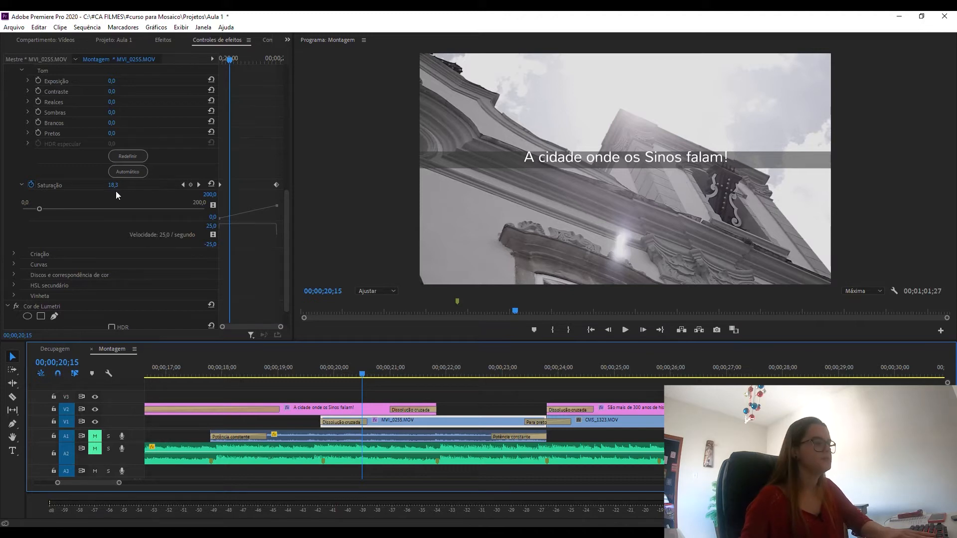
pyautogui.click(445, 370)
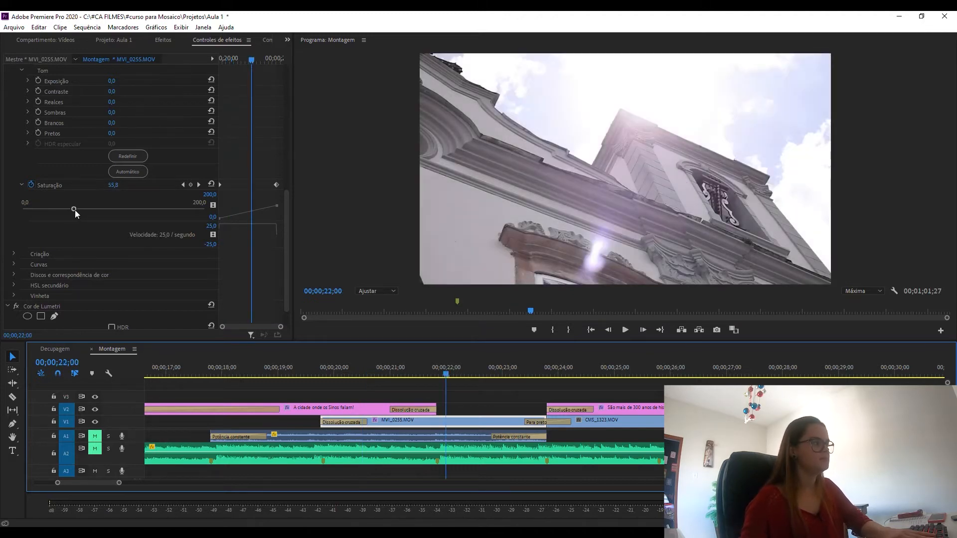
pyautogui.moveTo(507, 374)
pyautogui.mouseDown()
pyautogui.moveTo(519, 378)
pyautogui.moveTo(500, 379)
pyautogui.mouseUp()
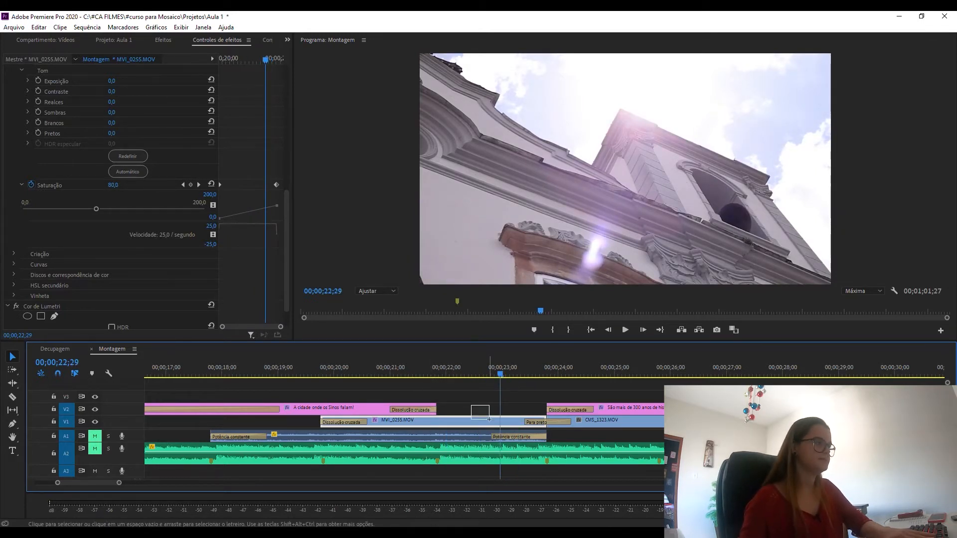
# Step: Raise Contraste to about 16 in the Tom settings of the church clip's first Cor de Lumetri effect
pyautogui.moveTo(288, 203); pyautogui.dragTo(289, 158)
pyautogui.click(27, 173)
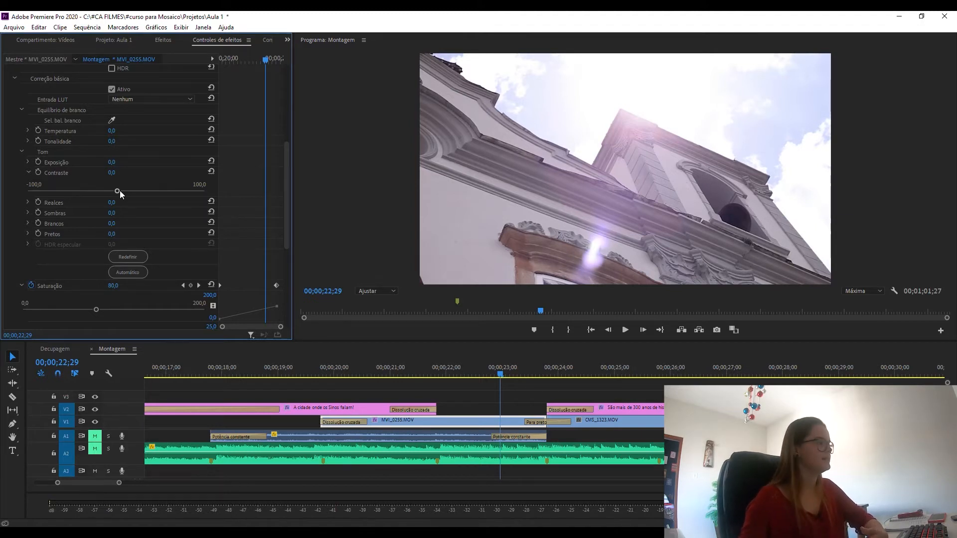
pyautogui.moveTo(128, 190); pyautogui.dragTo(130, 190)
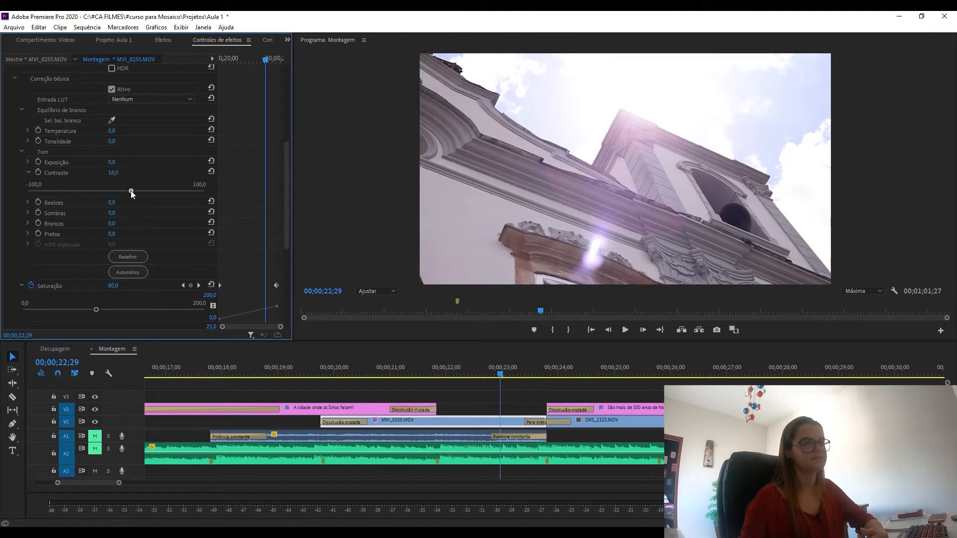
# Step: Set Vibração to 50 in the Criação adjustments of the church clip's Cor de Lumetri effect
pyautogui.click(520, 369)
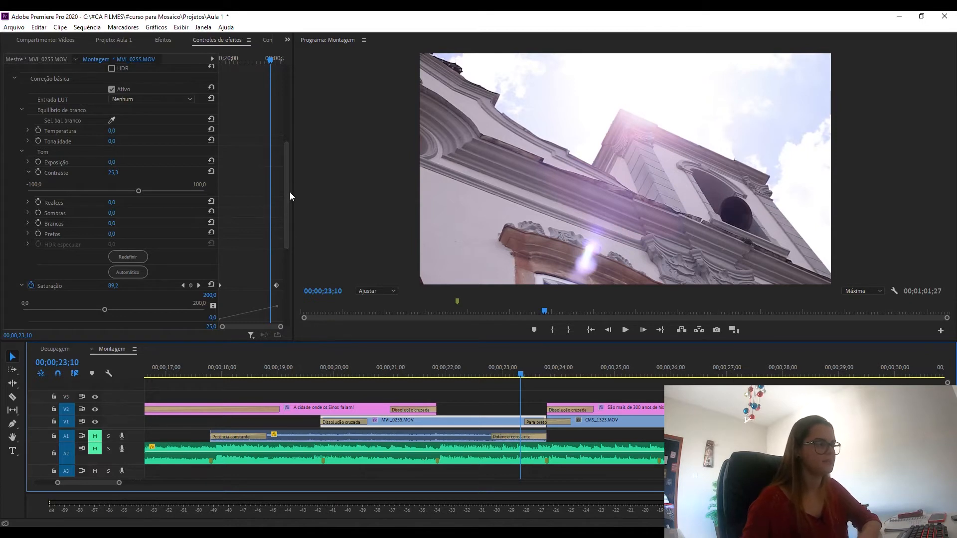
pyautogui.moveTo(288, 197); pyautogui.dragTo(236, 289)
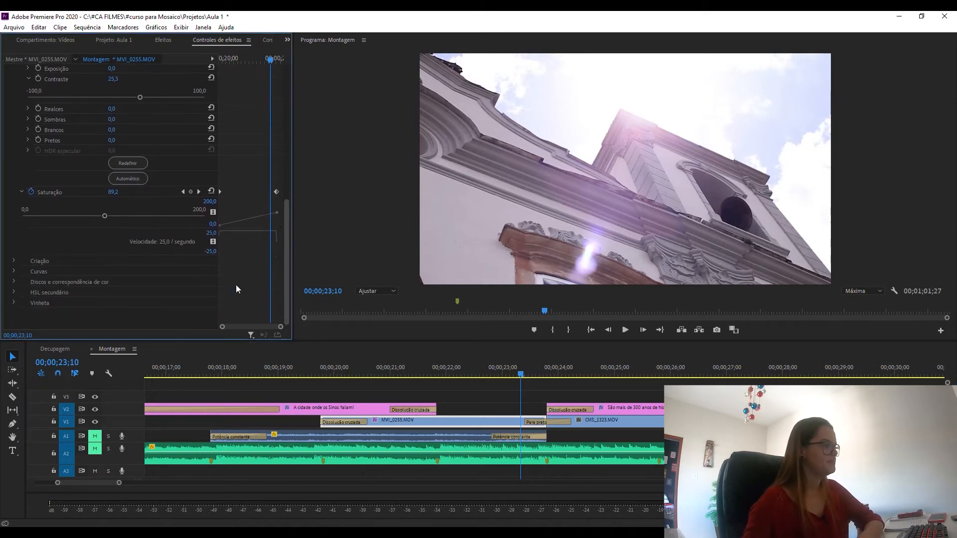
pyautogui.click(14, 259)
pyautogui.scroll(-3, 12, 279)
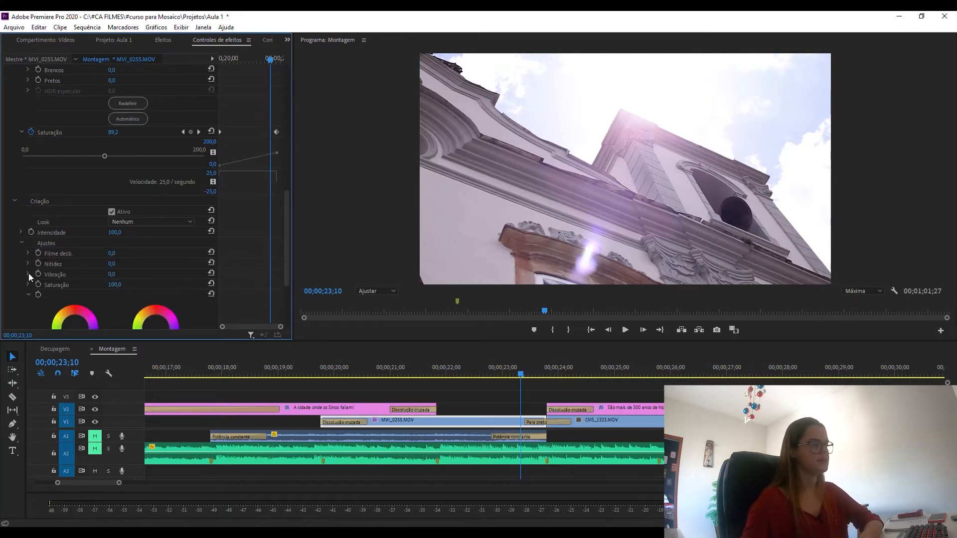
pyautogui.click(28, 274)
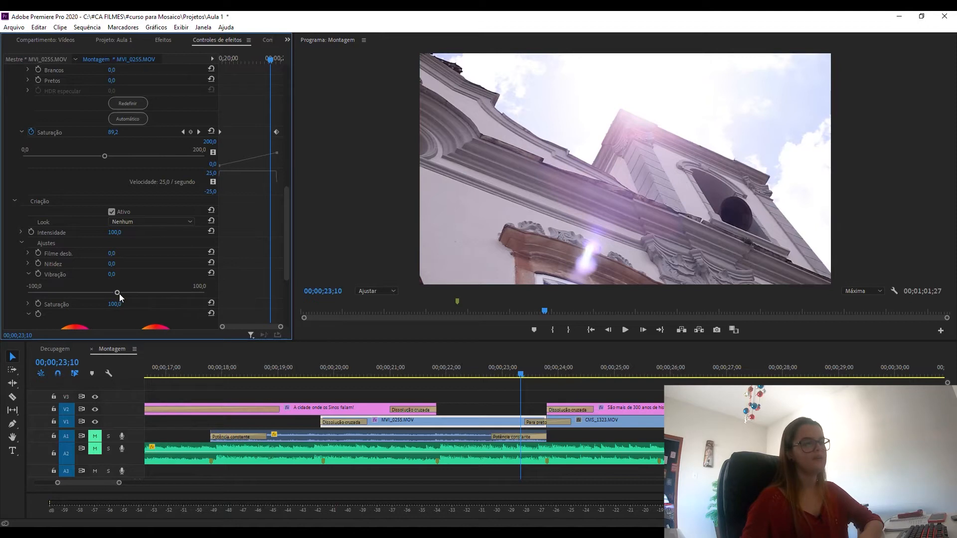
pyautogui.moveTo(118, 294); pyautogui.dragTo(233, 292)
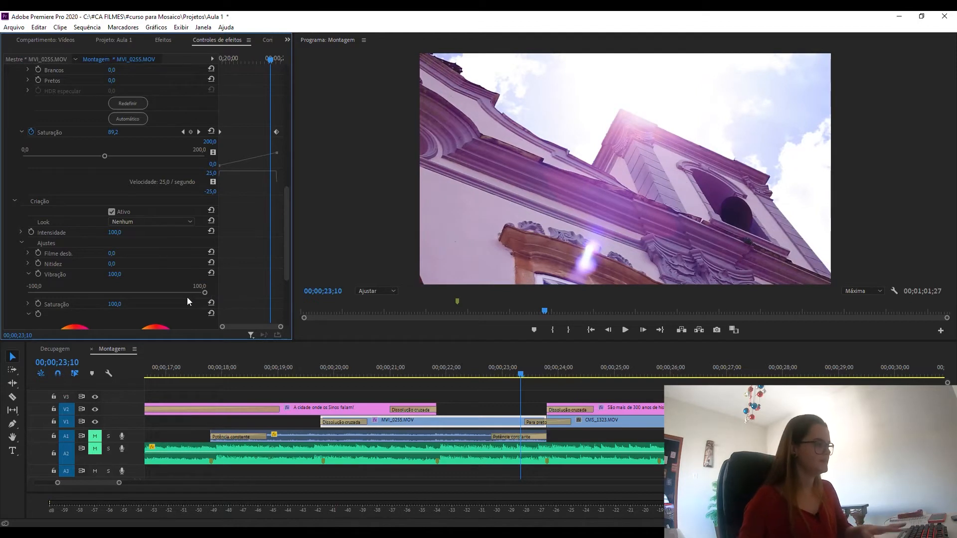
pyautogui.hotkey('ctrl', 'z')
pyautogui.moveTo(118, 293); pyautogui.dragTo(145, 292)
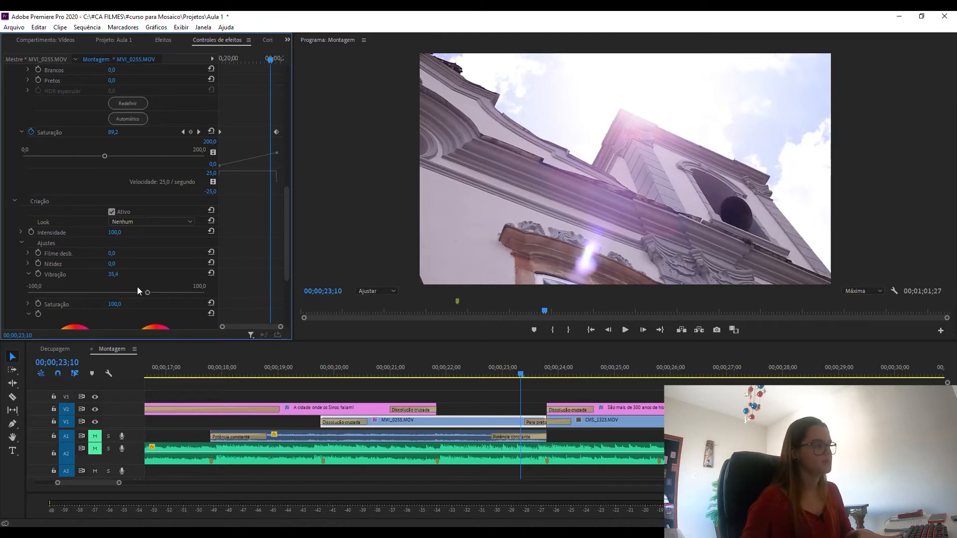
pyautogui.moveTo(148, 294)
pyautogui.mouseDown()
pyautogui.moveTo(30, 293)
pyautogui.moveTo(173, 293)
pyautogui.moveTo(139, 298)
pyautogui.moveTo(159, 292)
pyautogui.mouseUp()
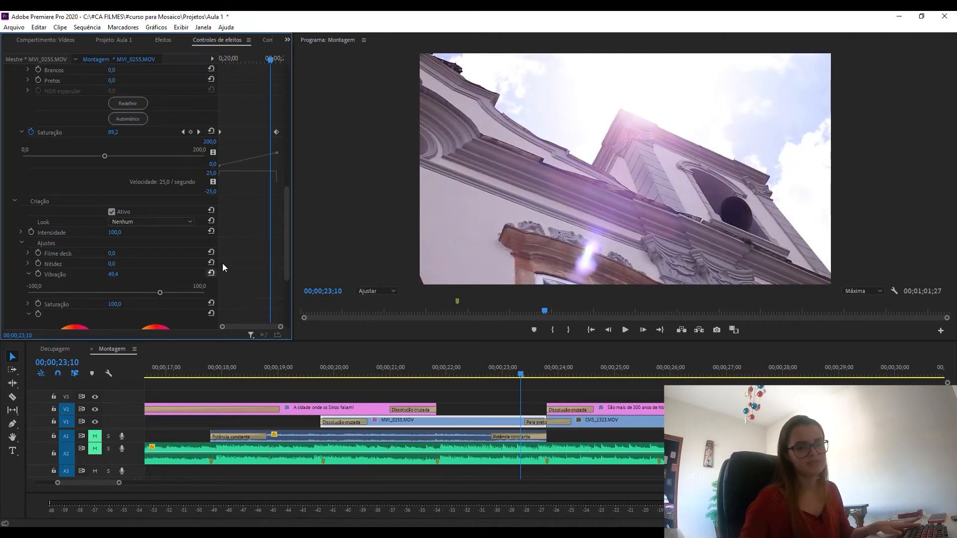
pyautogui.click(116, 274)
pyautogui.write('50')
pyautogui.press('Return')
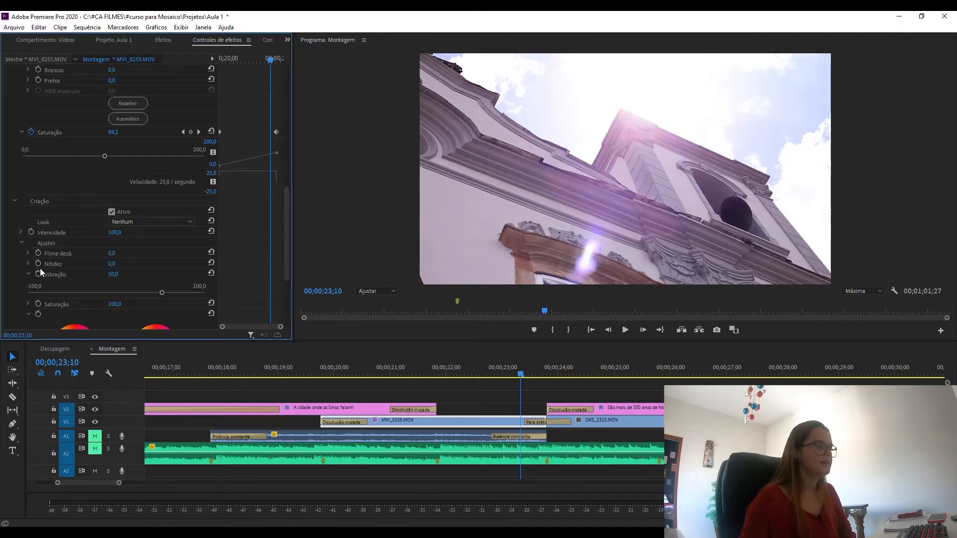
# Step: Try Nitidez at 100 and at about 68,5 in the church clip's Criação adjustments, undoing each change
pyautogui.click(28, 264)
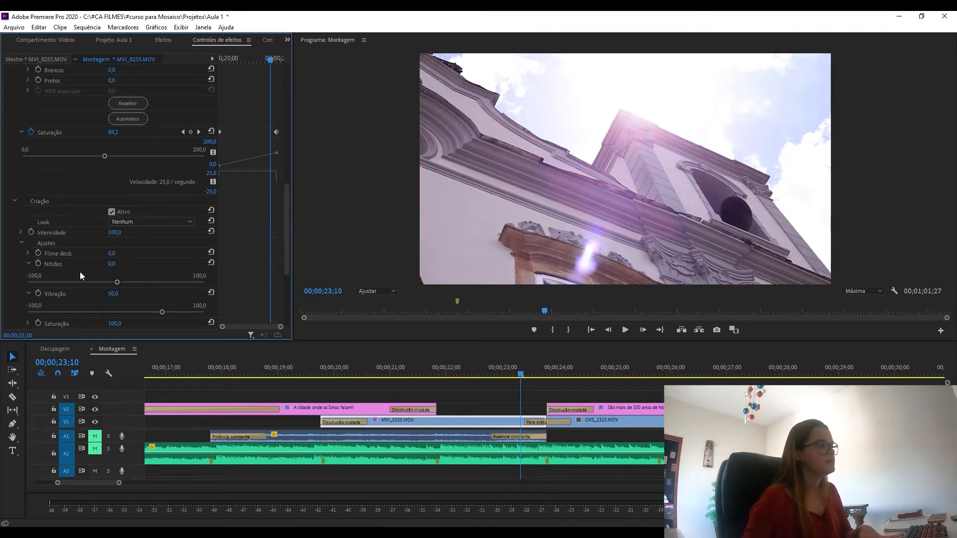
pyautogui.moveTo(118, 283); pyautogui.dragTo(245, 283)
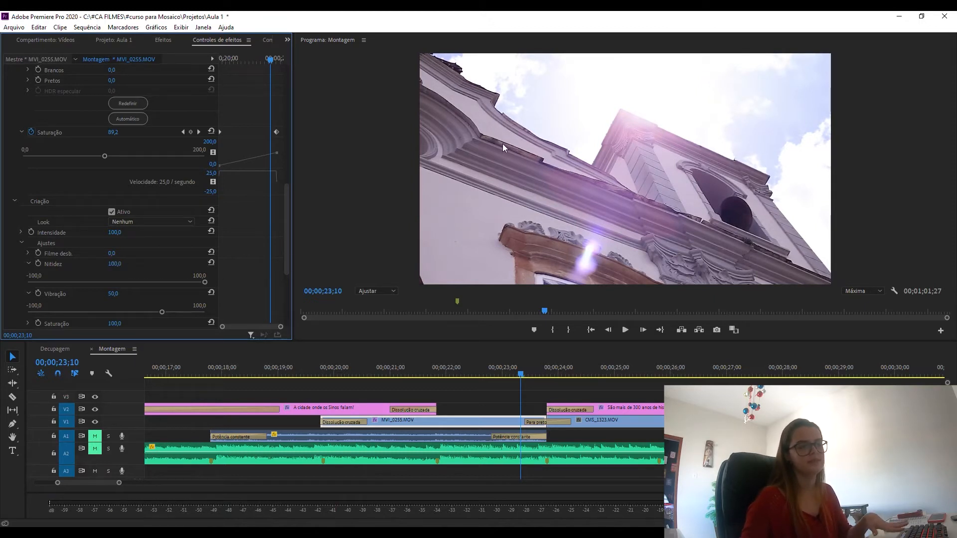
pyautogui.hotkey('ctrl', 'z')
pyautogui.moveTo(118, 282); pyautogui.dragTo(177, 282)
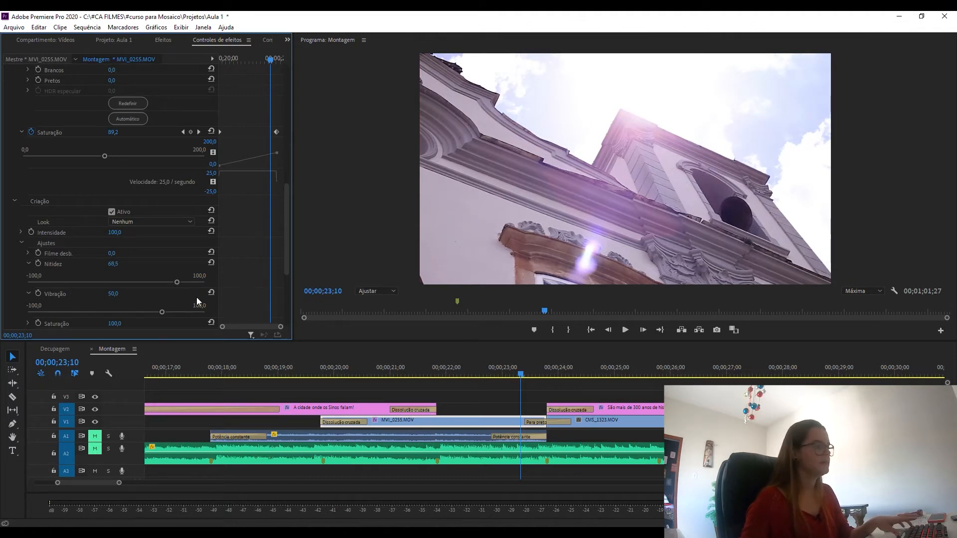
pyautogui.hotkey('ctrl', 'z')
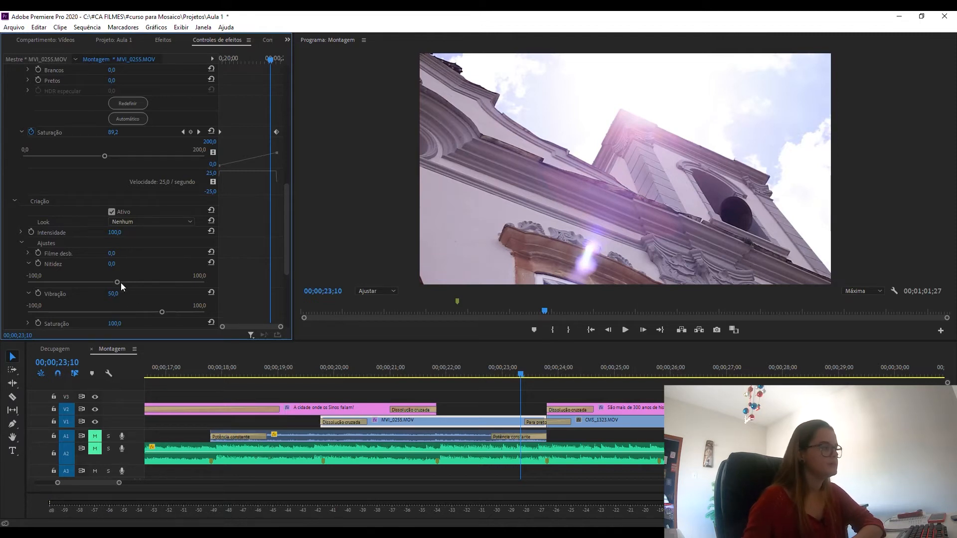
pyautogui.click(29, 263)
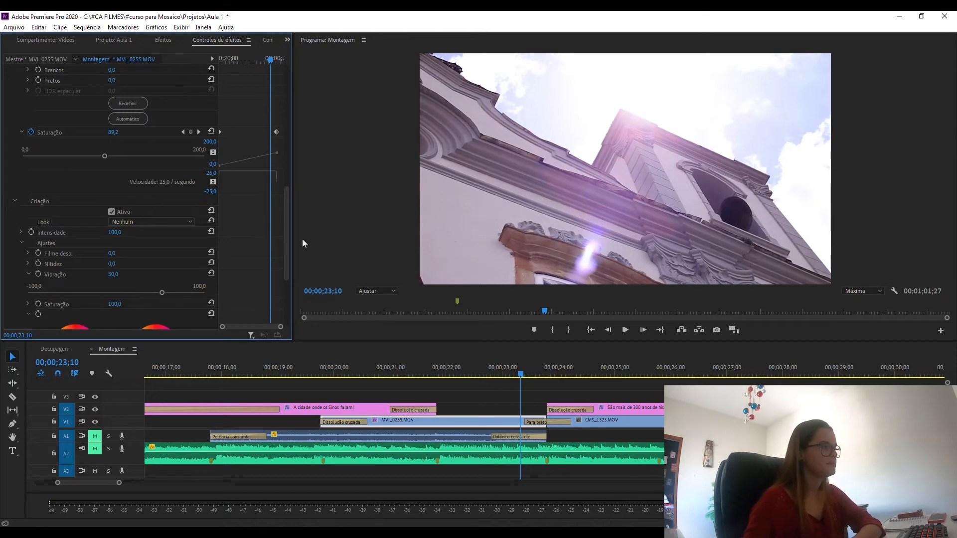
# Step: Set the church clip's white balance in Correção básica to a Temperatura of about 10 and a Tonalidade of about -12
pyautogui.moveTo(289, 235); pyautogui.dragTo(286, 123)
pyautogui.scroll(-3, 22, 278)
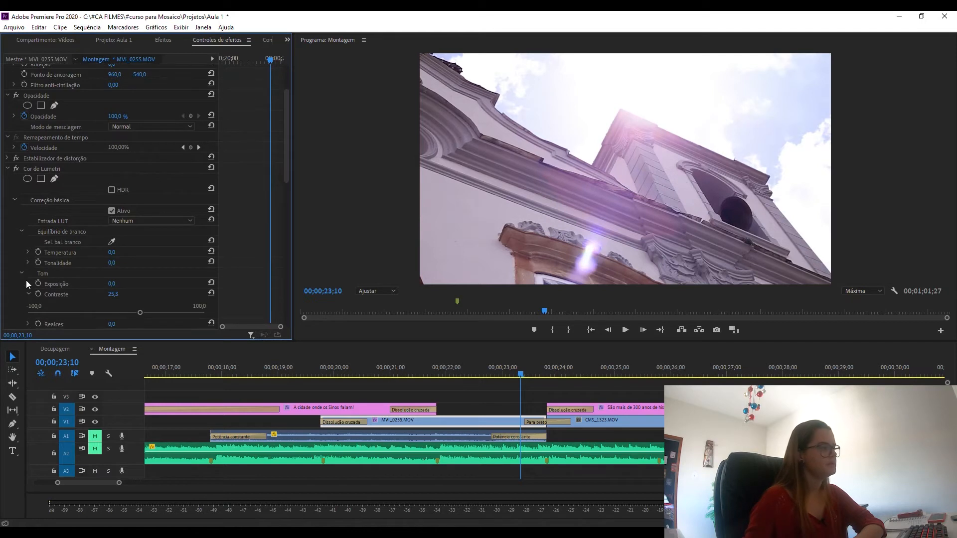
pyautogui.click(28, 252)
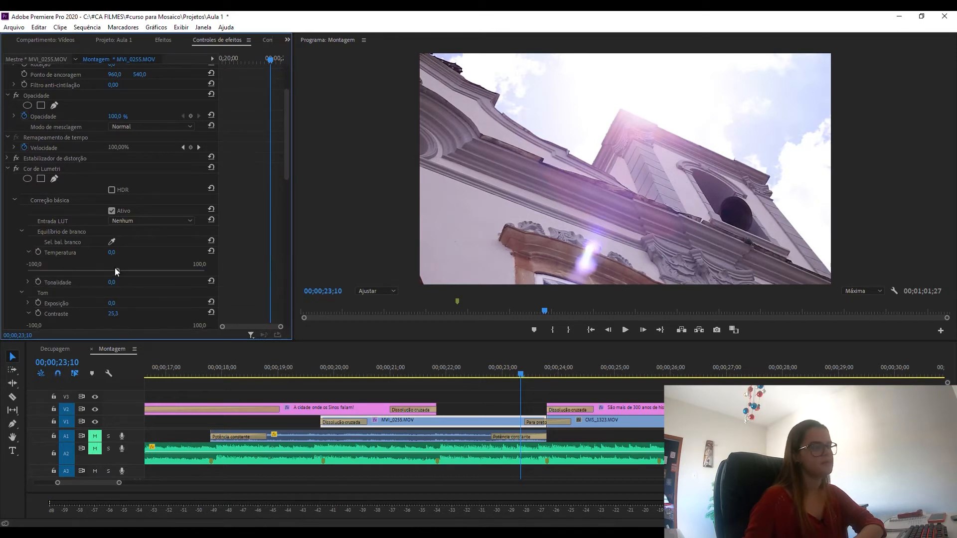
pyautogui.moveTo(117, 271); pyautogui.dragTo(123, 271)
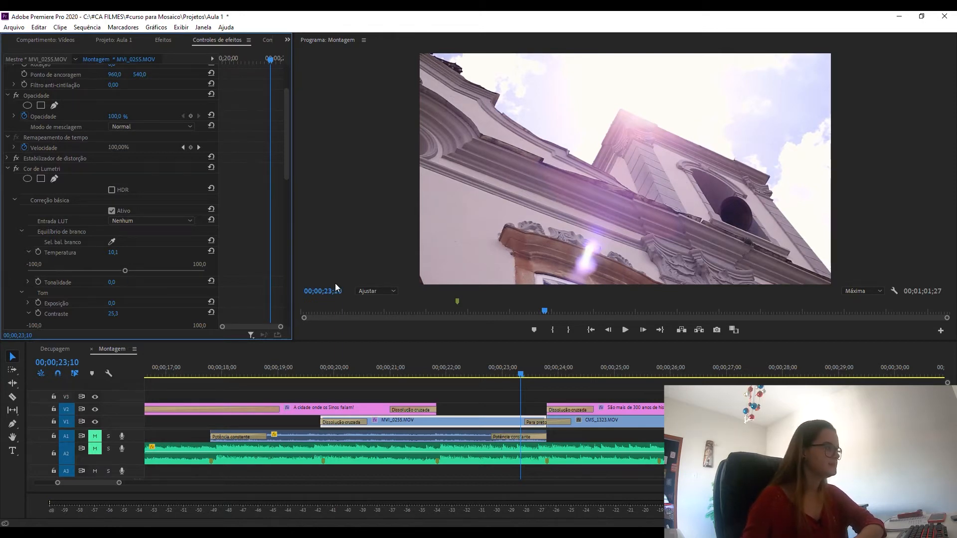
pyautogui.scroll(-3, 15, 274)
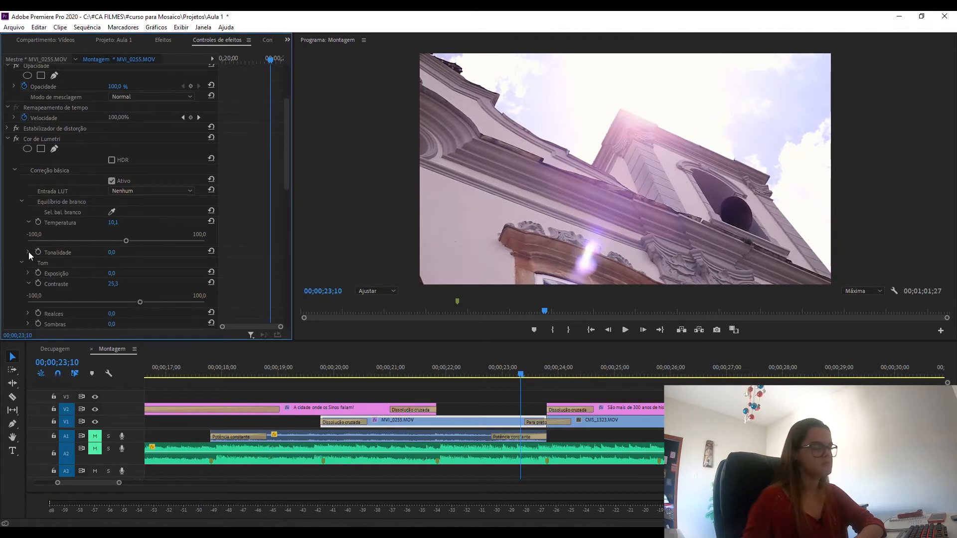
pyautogui.click(28, 252)
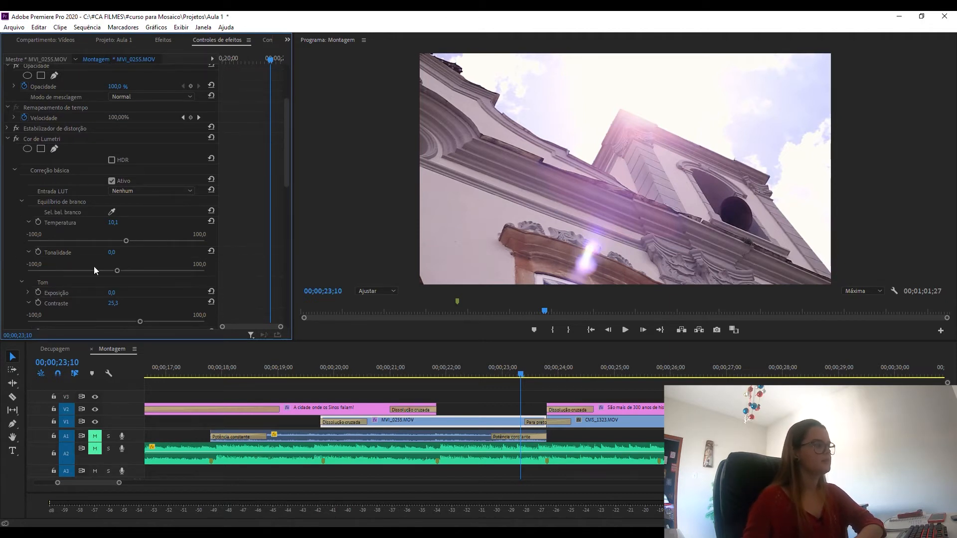
pyautogui.moveTo(114, 271); pyautogui.dragTo(105, 275)
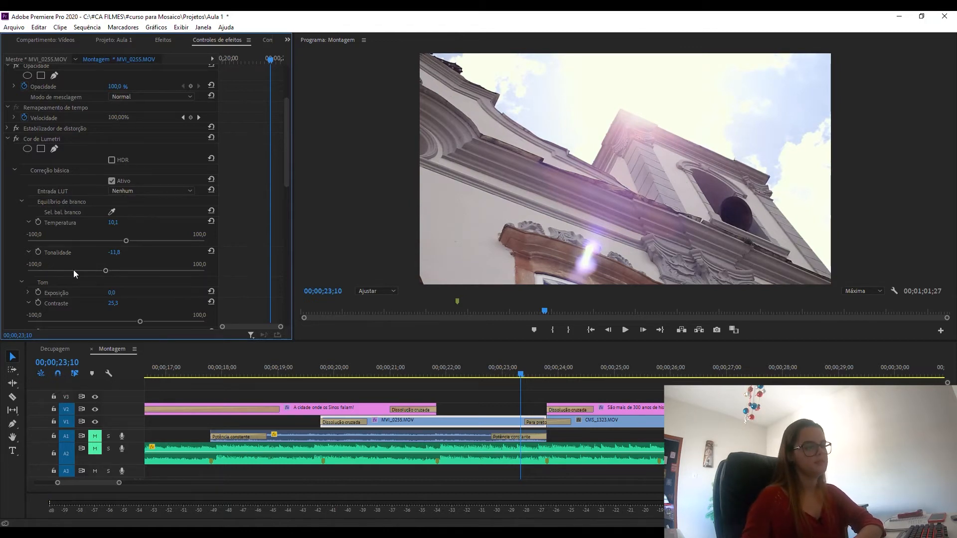
# Step: Switch the church clip's Cor de Lumetri effect off and on at 00;00;23;12 to compare the image before and after correction
pyautogui.click(525, 373)
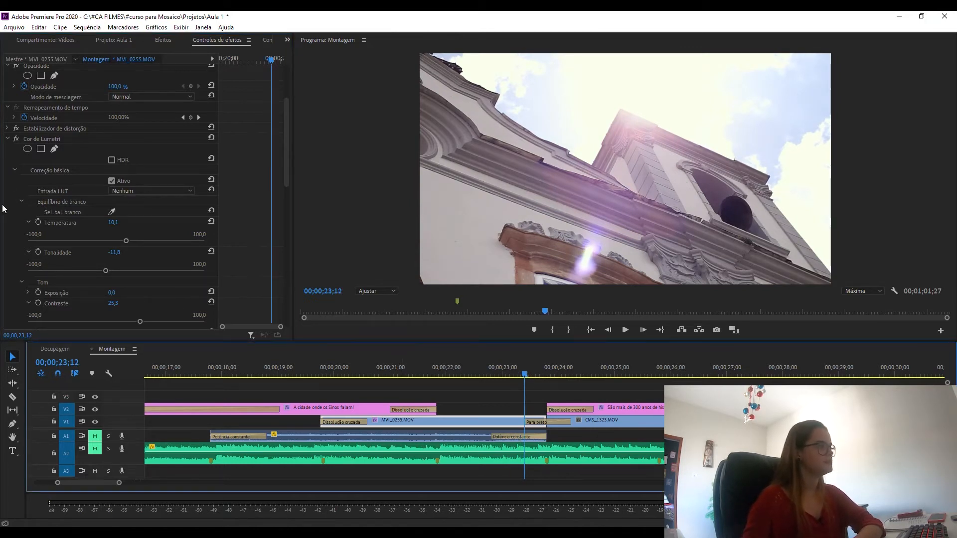
pyautogui.click(18, 137)
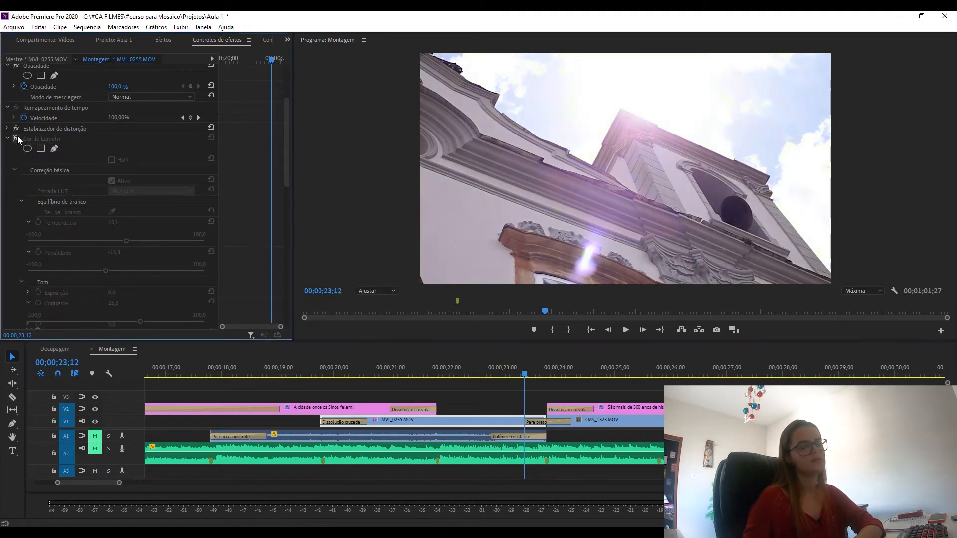
pyautogui.click(16, 137)
pyautogui.click(16, 137)
pyautogui.click(16, 137)
pyautogui.click(15, 138)
pyautogui.click(16, 138)
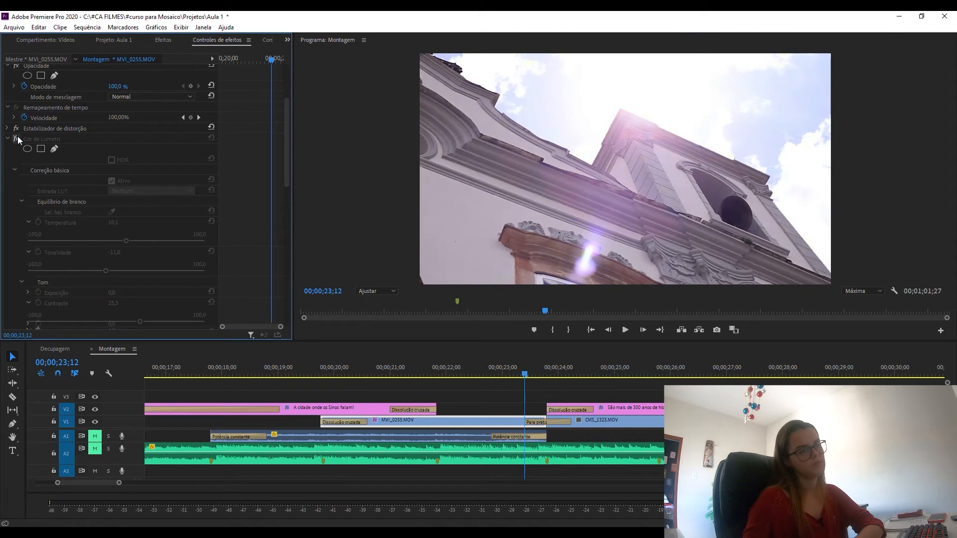
pyautogui.click(17, 138)
pyautogui.scroll(-1, 9, 302)
pyautogui.scroll(-2, 9, 298)
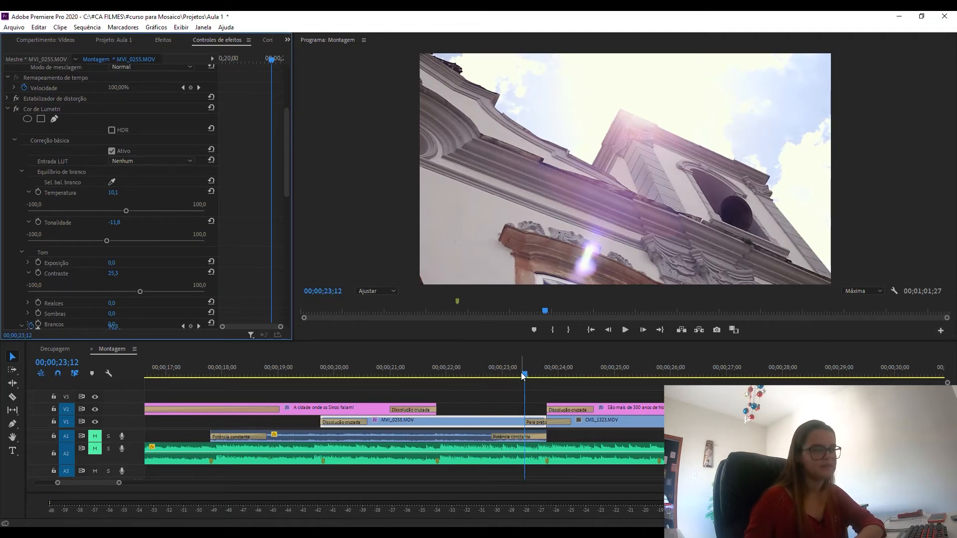
# Step: Apply Cor de Lumetri to the palm-tree clip CMS_1323.MOV with the playhead at 00;00;28;00 and show its effect settings
pyautogui.moveTo(523, 374); pyautogui.dragTo(782, 374)
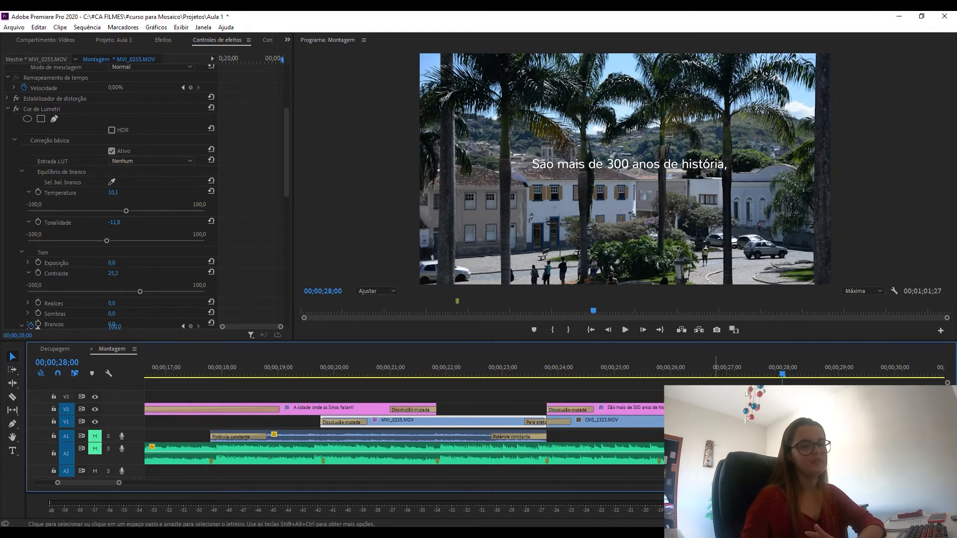
pyautogui.click(168, 43)
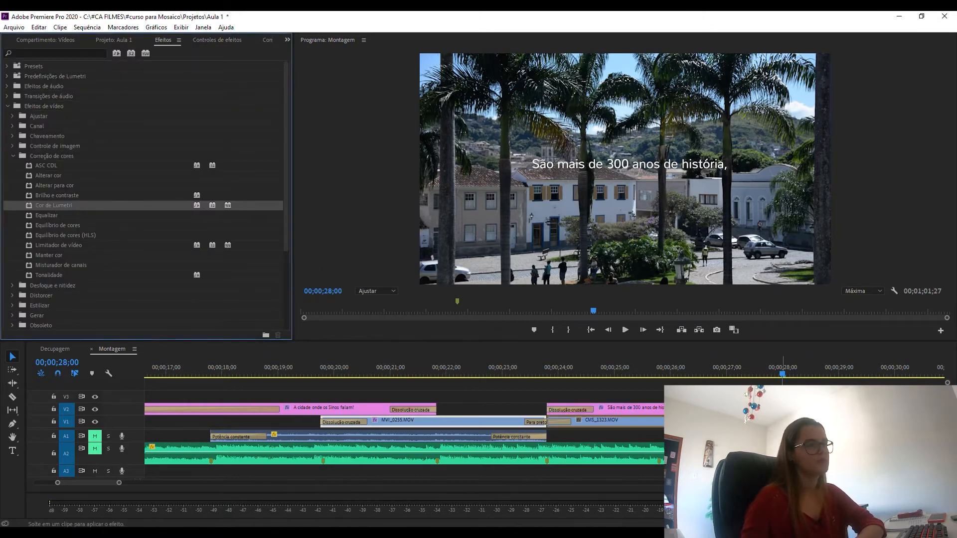
pyautogui.click(213, 40)
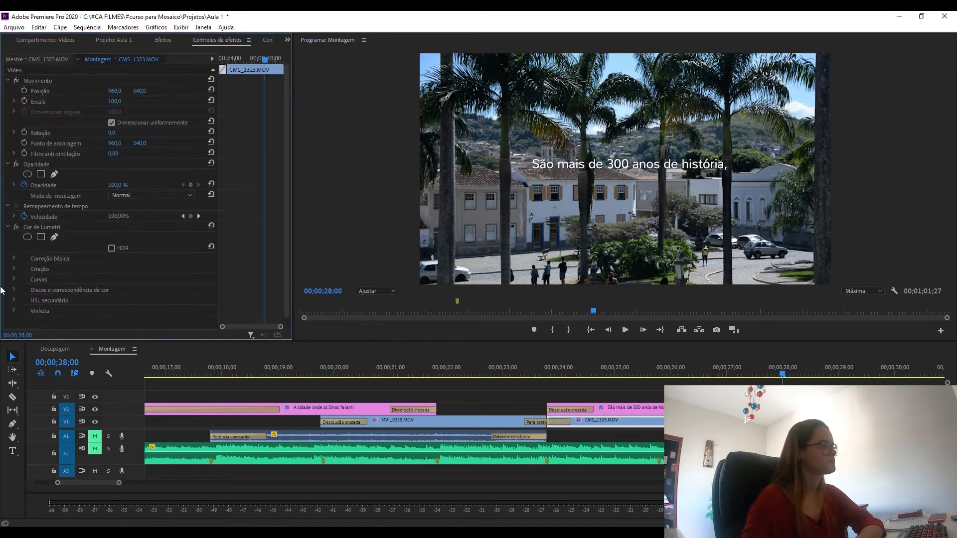
# Step: Set the palm-tree clip's white balance to a Tonalidade of about 8 and a Temperatura of about 16 in Correção básica
pyautogui.click(14, 259)
pyautogui.scroll(-1, 20, 287)
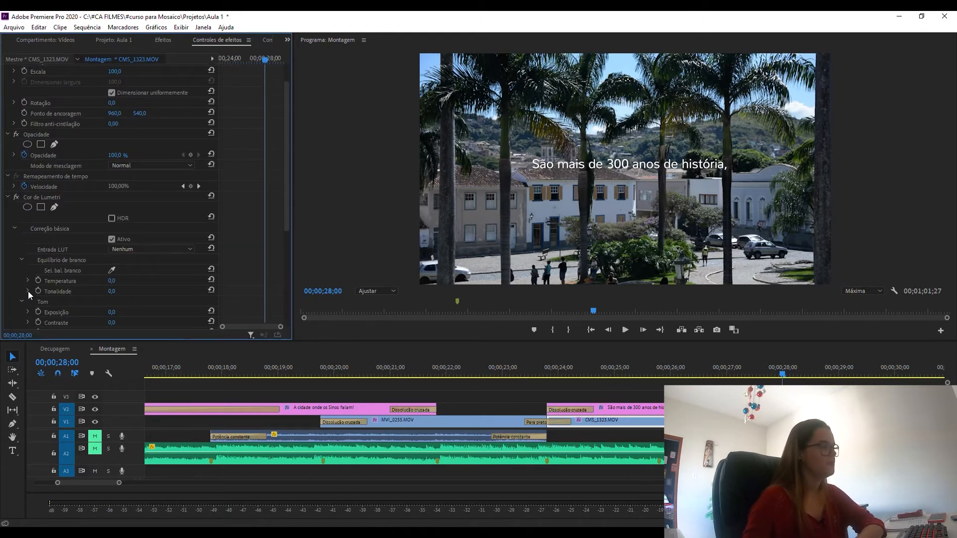
pyautogui.click(28, 291)
pyautogui.scroll(-1, 26, 293)
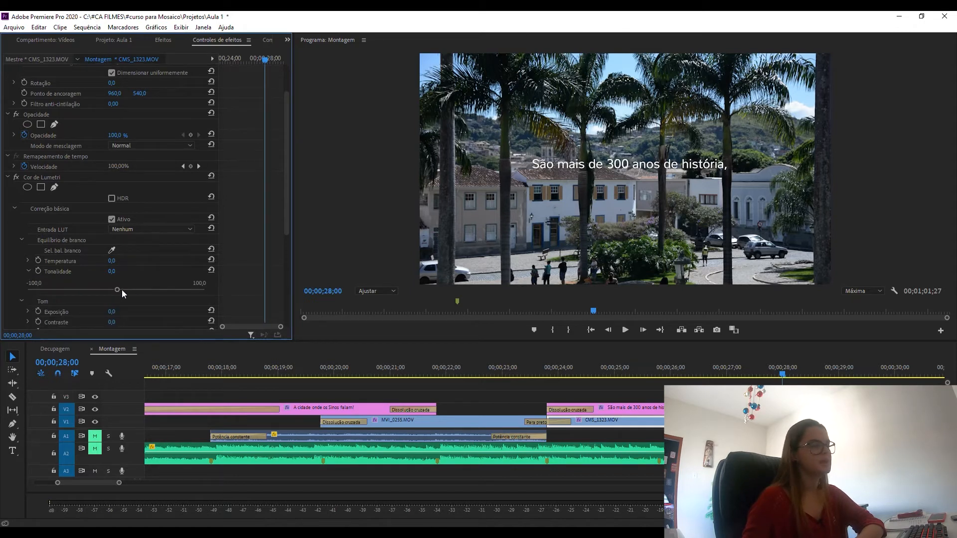
pyautogui.moveTo(119, 290); pyautogui.dragTo(119, 290)
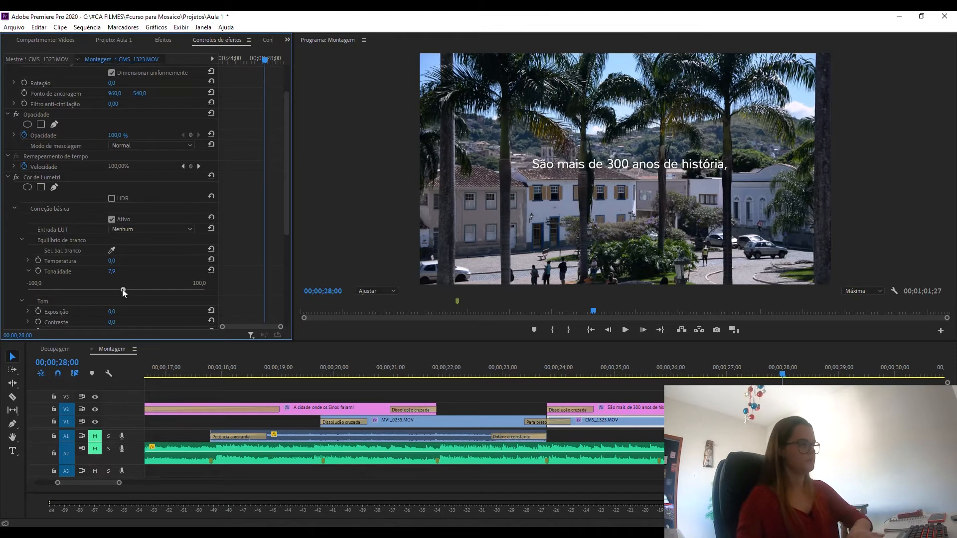
pyautogui.click(16, 178)
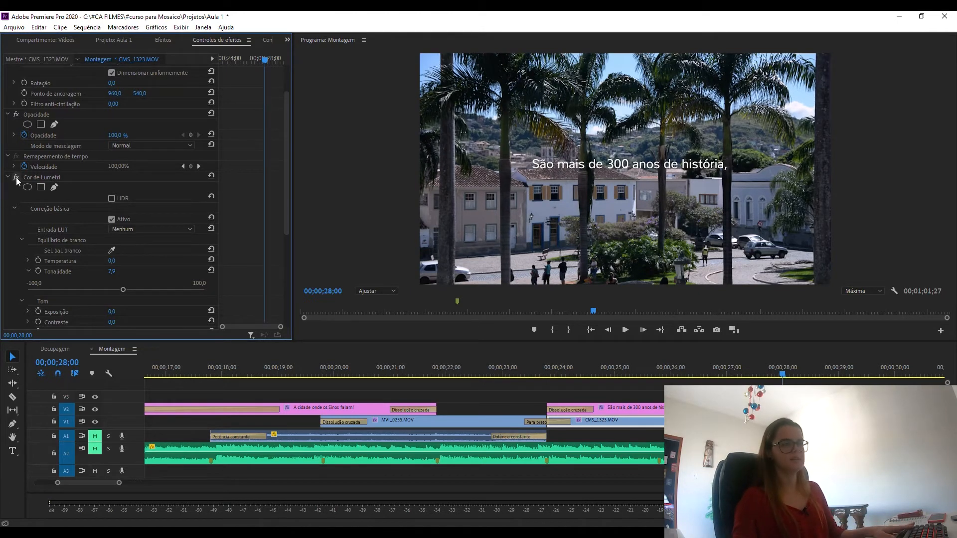
pyautogui.click(16, 177)
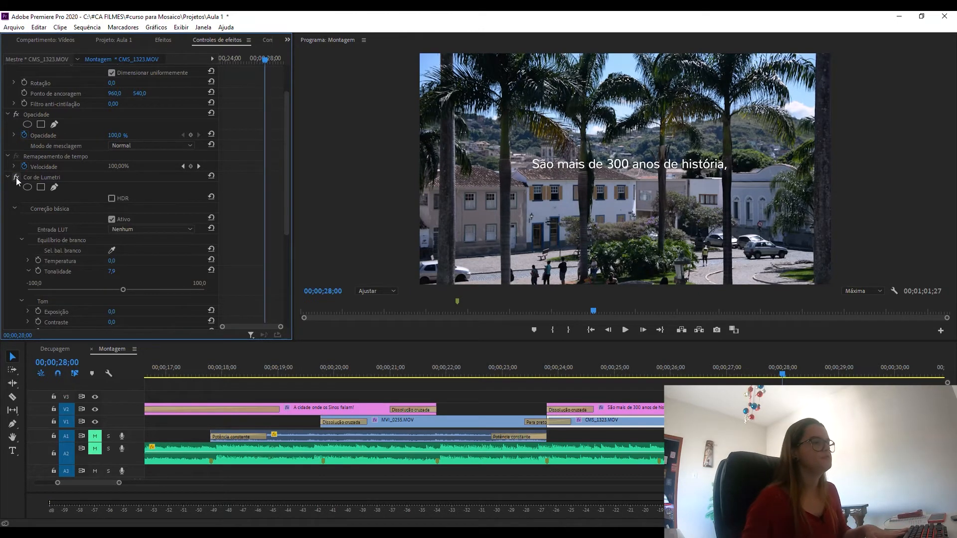
pyautogui.click(28, 260)
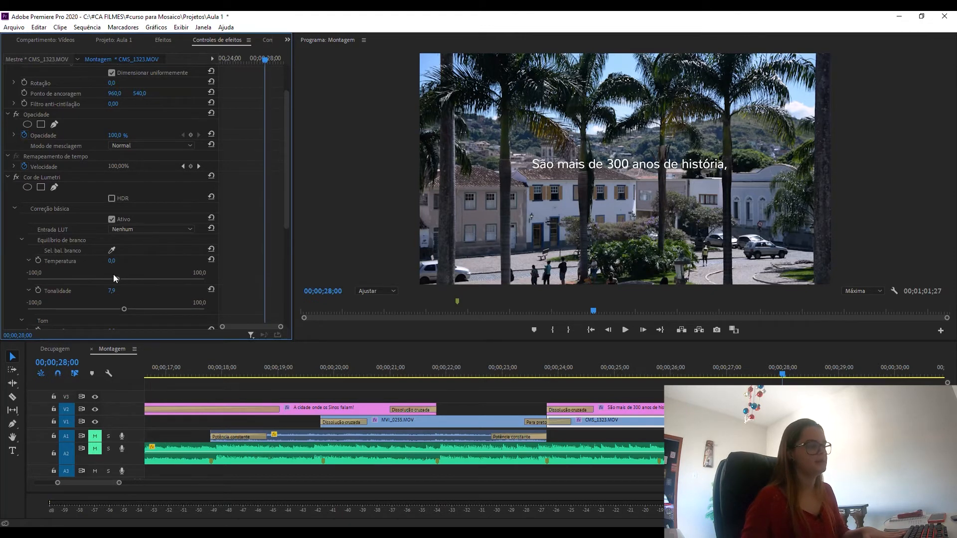
pyautogui.moveTo(118, 278); pyautogui.dragTo(119, 279)
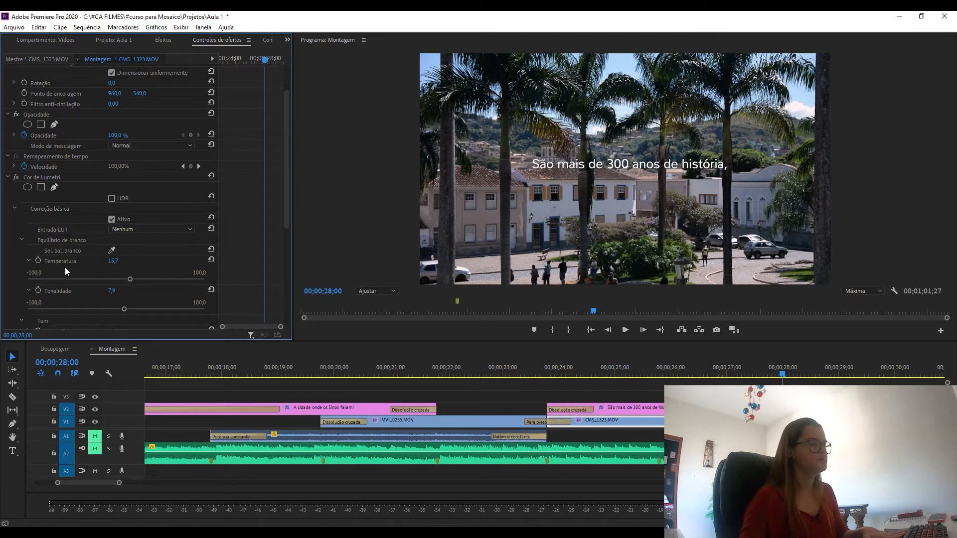
# Step: Raise Exposição to about 0,6 in the Tom settings of the palm-tree clip's Cor de Lumetri effect
pyautogui.scroll(-3, 46, 261)
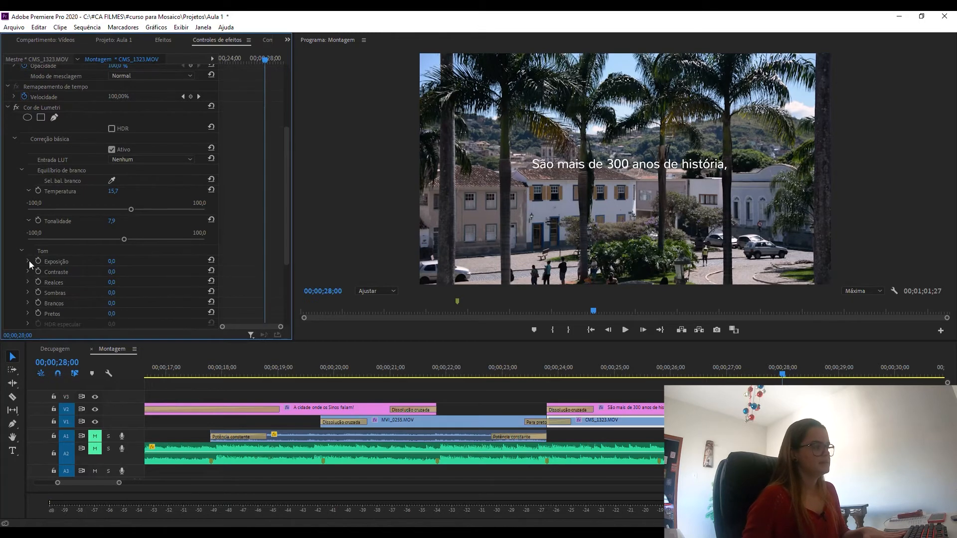
pyautogui.click(28, 261)
pyautogui.moveTo(118, 279); pyautogui.dragTo(122, 279)
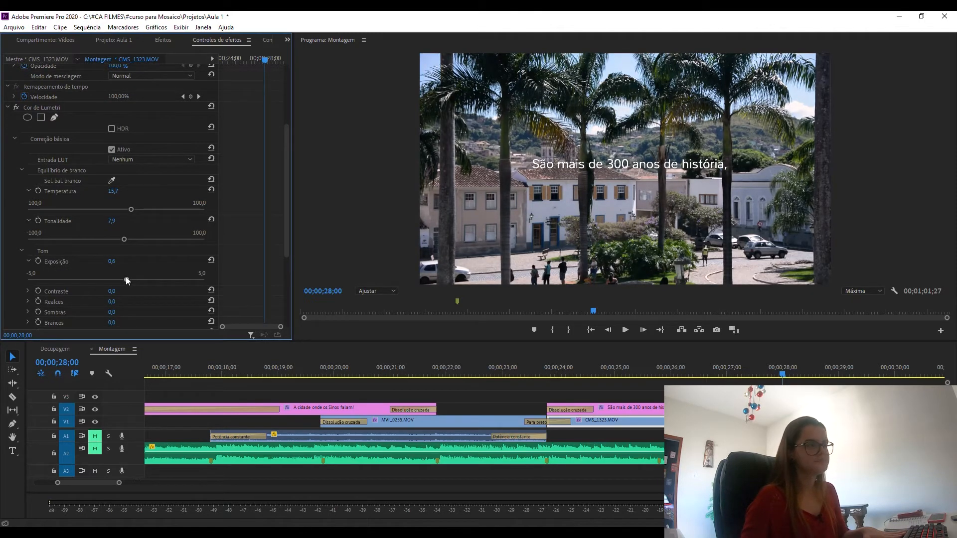
# Step: Switch the palm-tree clip's Cor de Lumetri effect off and on repeatedly to compare the image before and after correction
pyautogui.scroll(2, 41, 276)
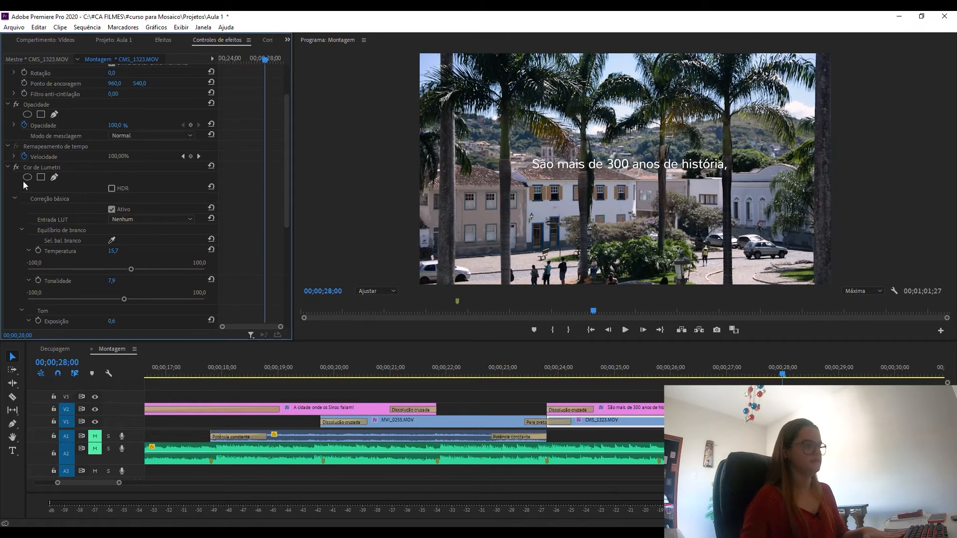
pyautogui.click(16, 167)
pyautogui.click(16, 167)
pyautogui.click(16, 168)
pyautogui.click(16, 167)
pyautogui.click(16, 167)
pyautogui.click(16, 167)
# Step: Raise Vibração to about 44 in the Criação adjustments of the palm-tree clip's Cor de Lumetri effect
pyautogui.scroll(-2, 13, 259)
pyautogui.scroll(-4, 25, 259)
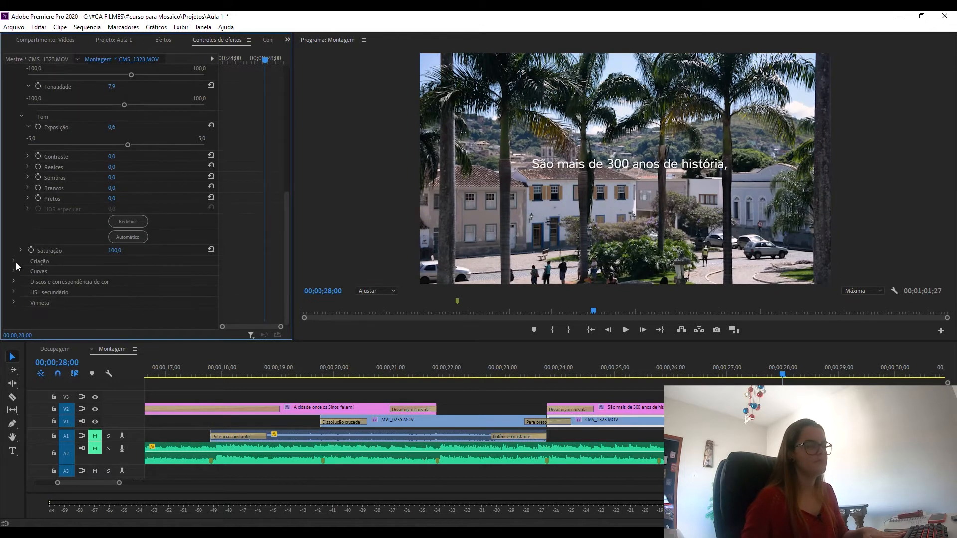
pyautogui.click(14, 260)
pyautogui.scroll(-2, 25, 274)
pyautogui.click(28, 284)
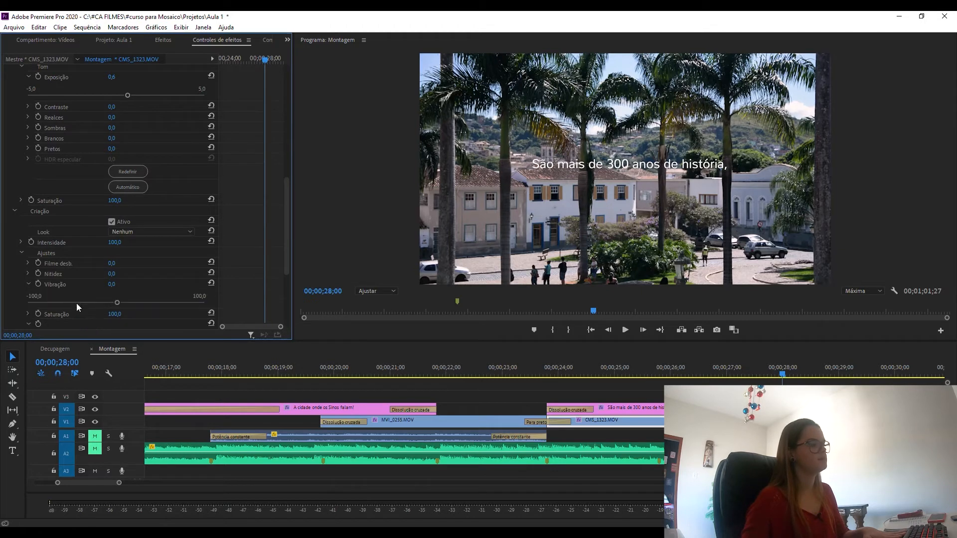
pyautogui.moveTo(117, 302); pyautogui.dragTo(155, 301)
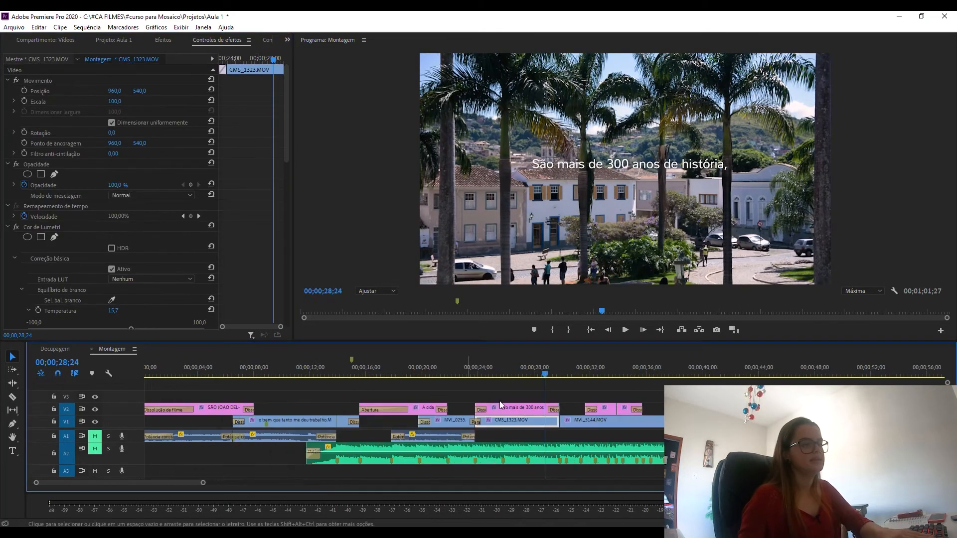
# Step: With the playhead at 00;00;28;26, raise Brancos to about 43 in the Tom settings of the palm-tree clip's Cor de Lumetri effect
pyautogui.press('=')
pyautogui.click(548, 373)
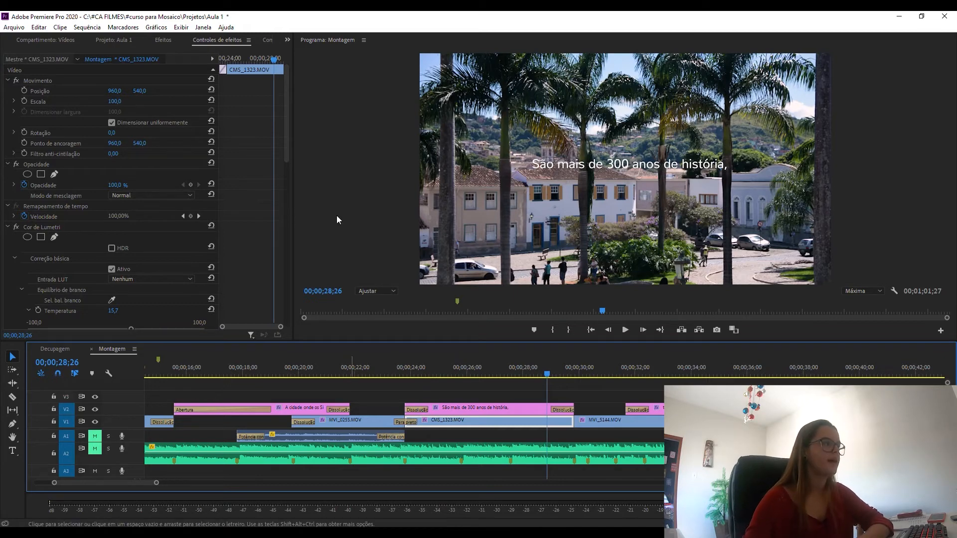
pyautogui.click(289, 158)
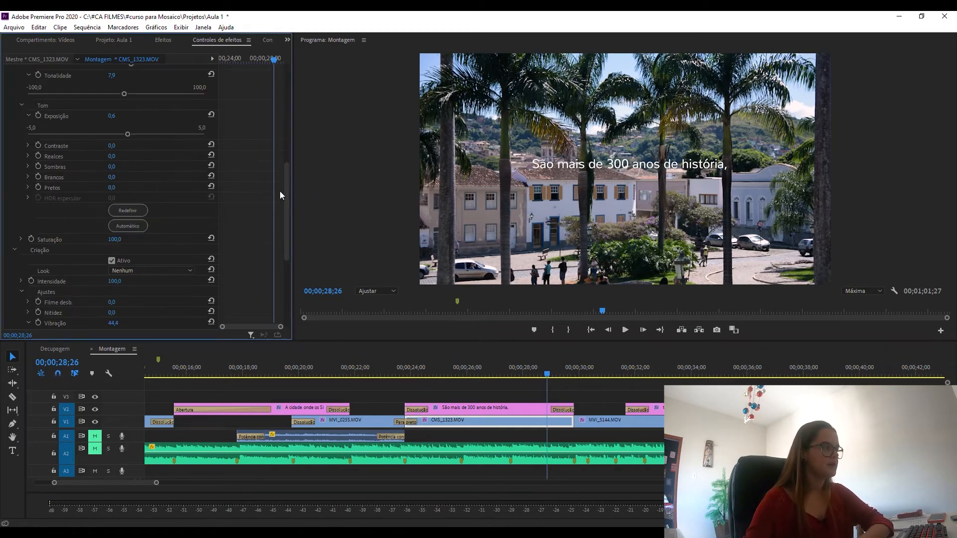
pyautogui.scroll(2, 283, 177)
pyautogui.click(27, 217)
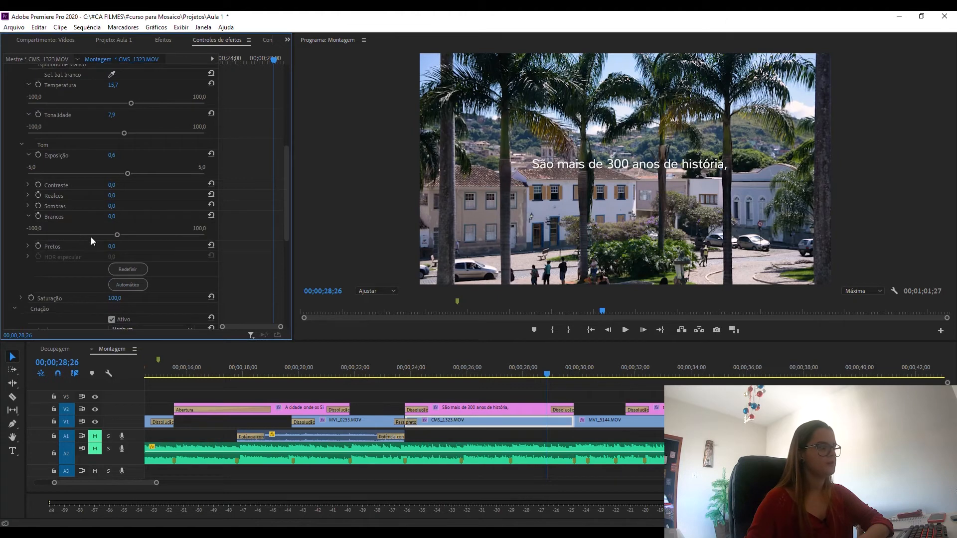
pyautogui.moveTo(133, 232); pyautogui.dragTo(157, 234)
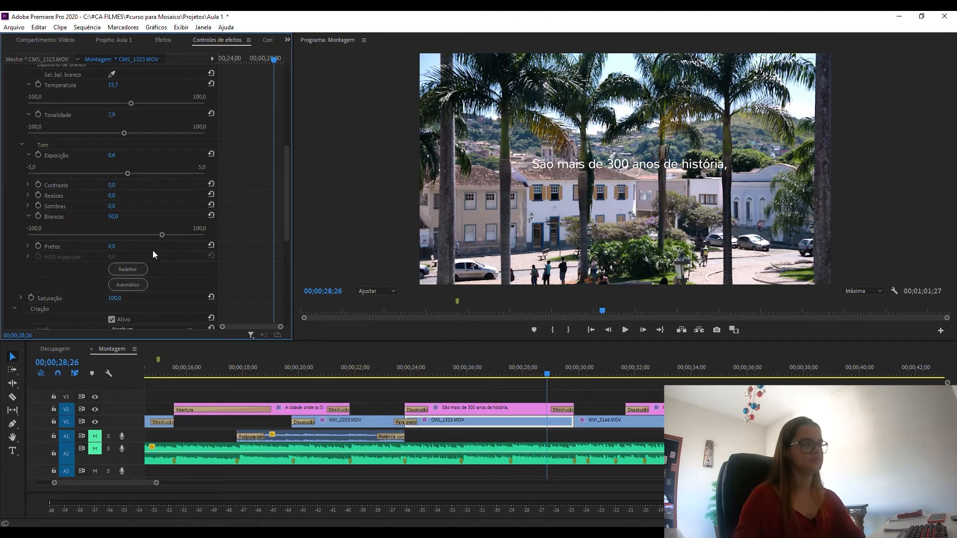
pyautogui.moveTo(162, 235); pyautogui.dragTo(153, 235)
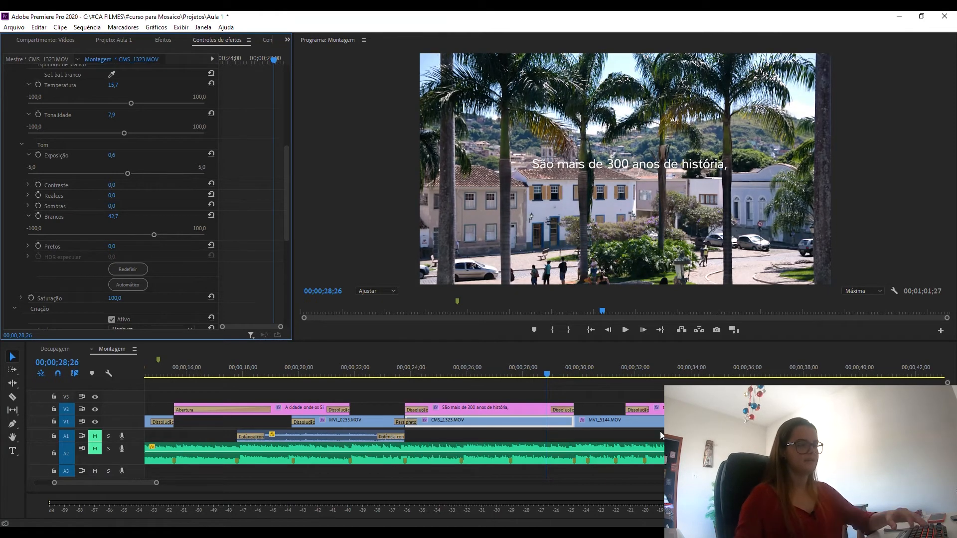
# Step: Look through the remaining clips of the Montagem sequence, from the palm-tree clip to the aerial shots, ending at 00;00;42;07
pyautogui.click(599, 367)
pyautogui.press('-')
pyautogui.click(690, 367)
pyautogui.press('-')
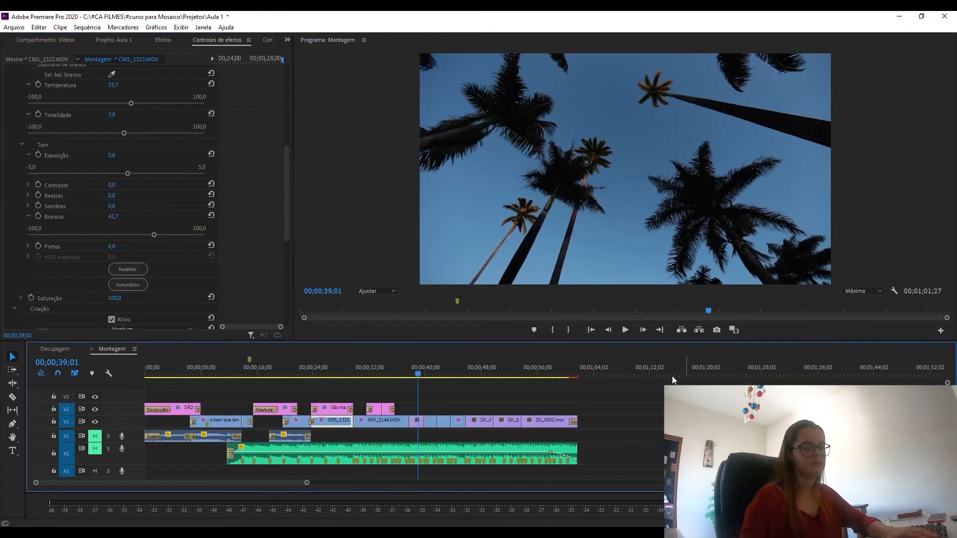
pyautogui.moveTo(484, 373); pyautogui.dragTo(541, 373)
pyautogui.click(506, 374)
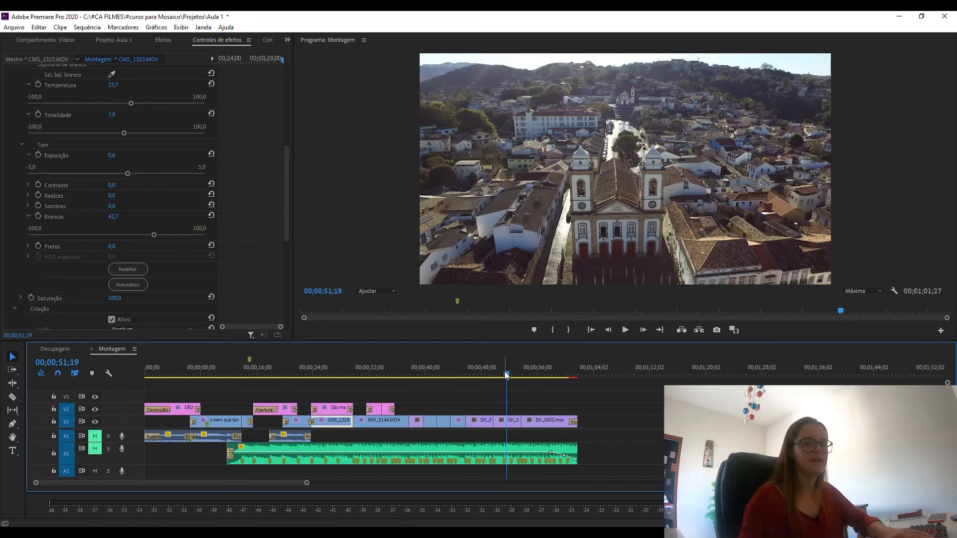
pyautogui.click(415, 367)
pyautogui.press('=')
pyautogui.moveTo(543, 372); pyautogui.dragTo(653, 377)
pyautogui.press('-')
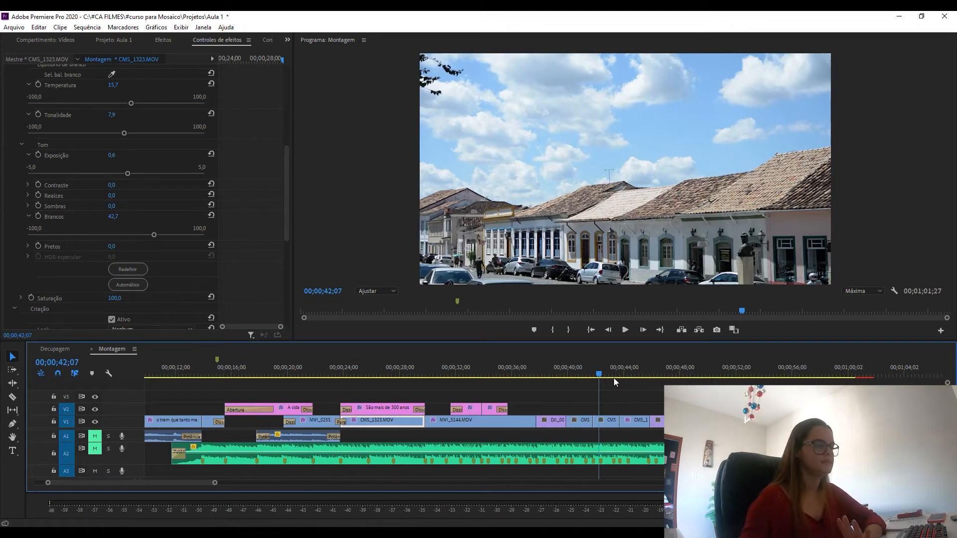
# Step: Switch to the reference video in the media player, play its split-screen section from 00:39, and close the player
pyautogui.hotkey('alt', 'Tab')
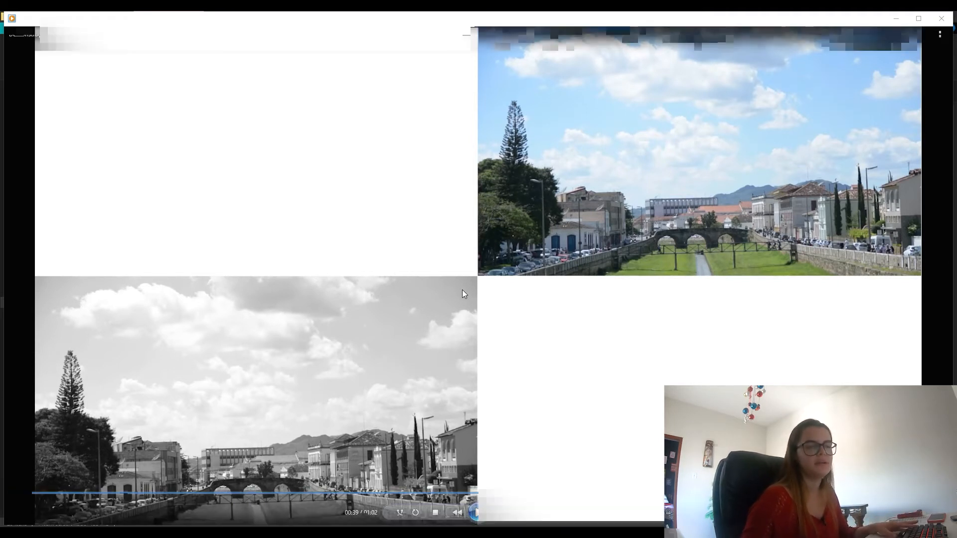
pyautogui.moveTo(537, 231)
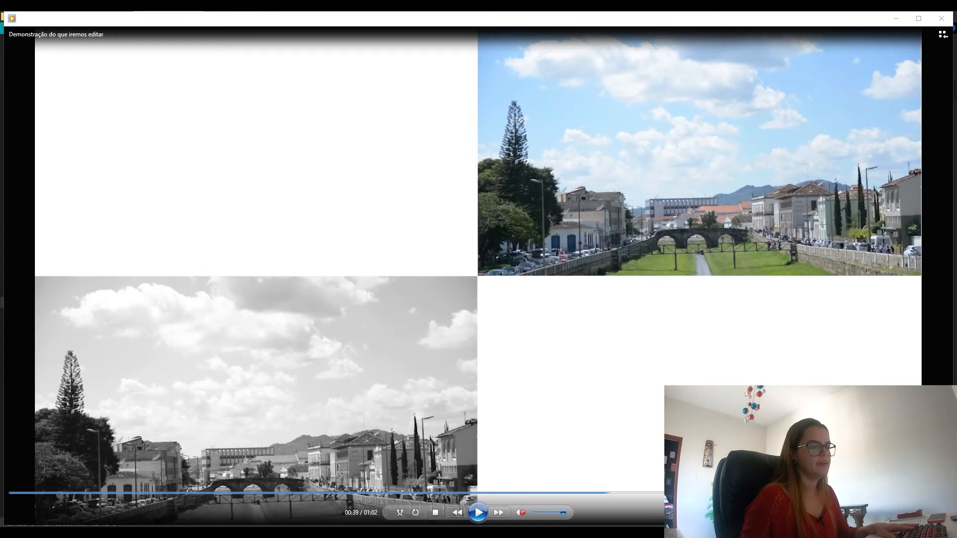
pyautogui.click(477, 513)
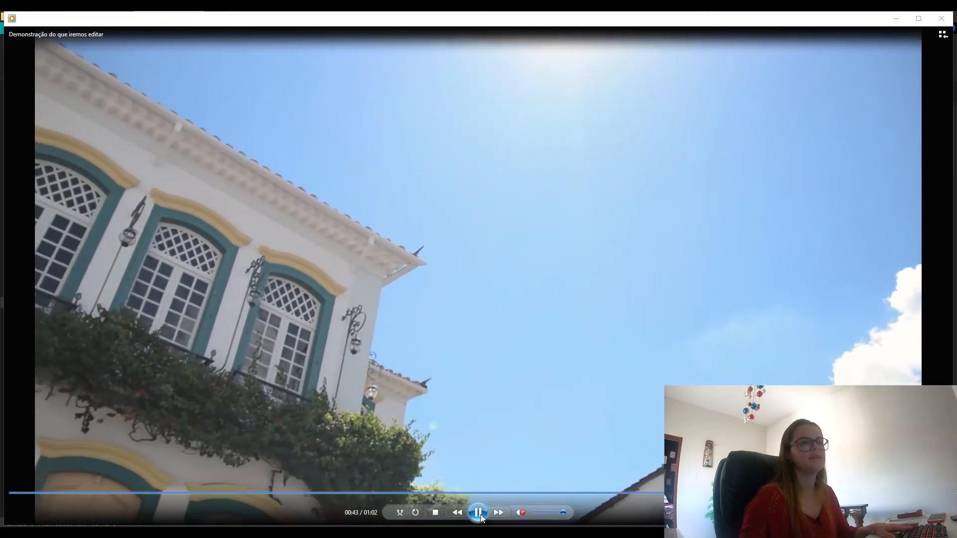
pyautogui.click(483, 516)
pyautogui.click(941, 19)
pyautogui.click(944, 16)
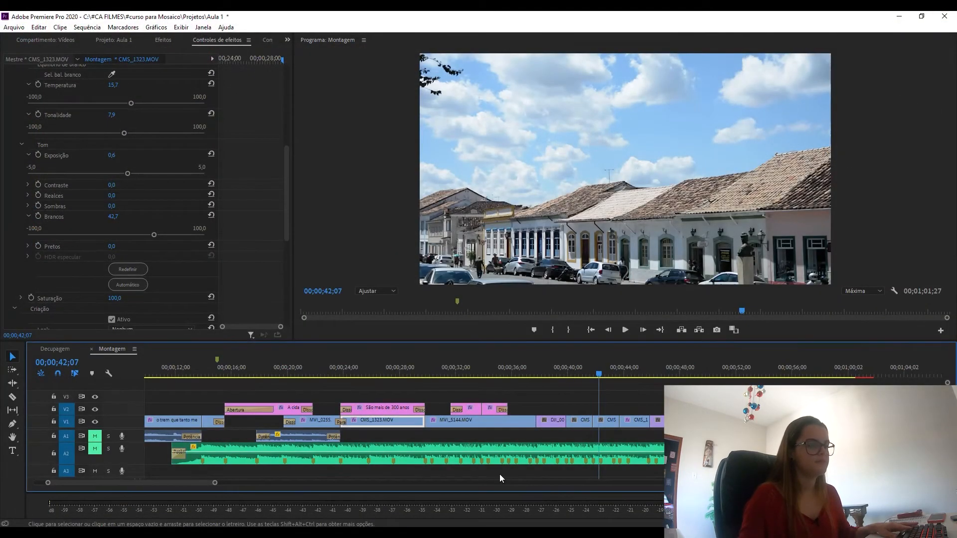
# Step: With the playhead at 00;00;40;22, start a new Cor fosca in project Aula 1 at 1920 × 1080, 29,97 qps and square pixels
pyautogui.click(580, 370)
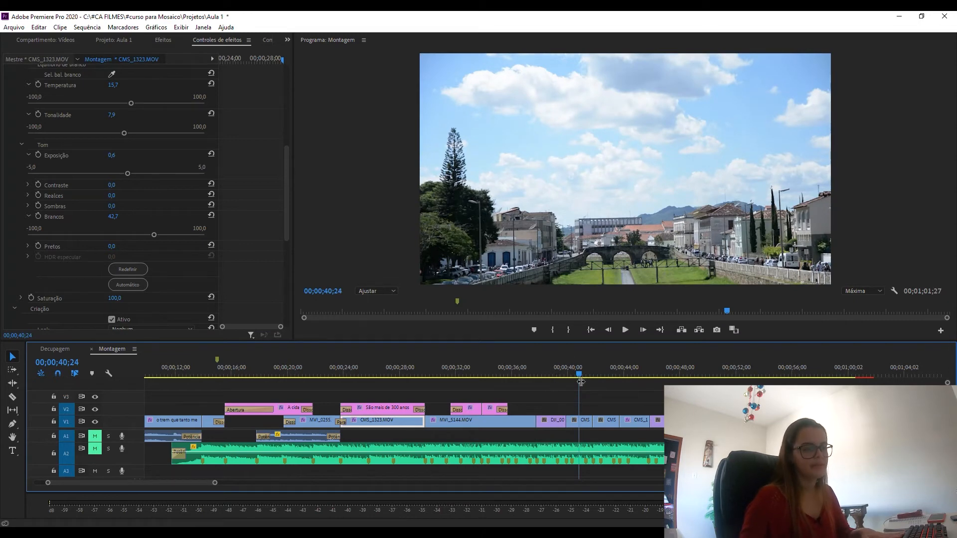
pyautogui.moveTo(580, 372)
pyautogui.mouseDown()
pyautogui.moveTo(597, 373)
pyautogui.moveTo(576, 375)
pyautogui.mouseUp()
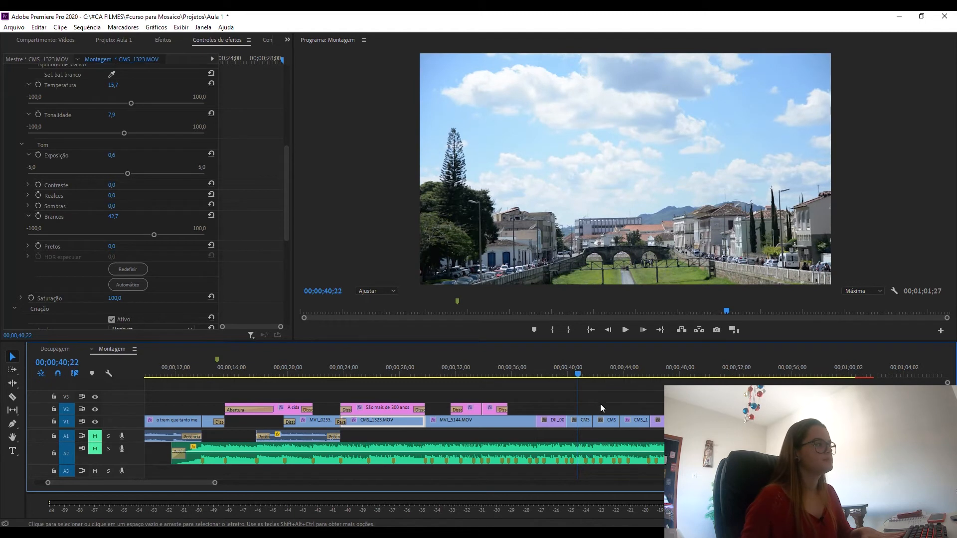
pyautogui.click(288, 40)
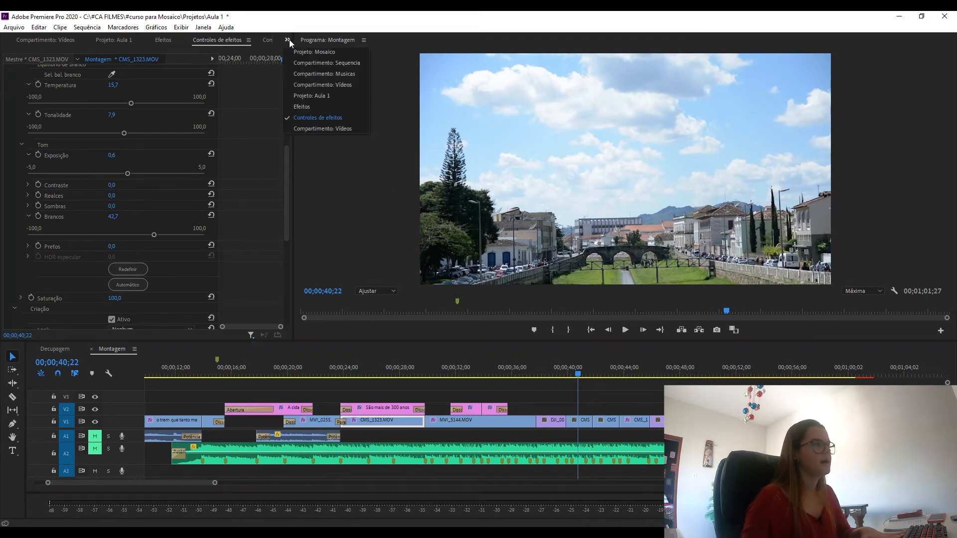
pyautogui.click(319, 96)
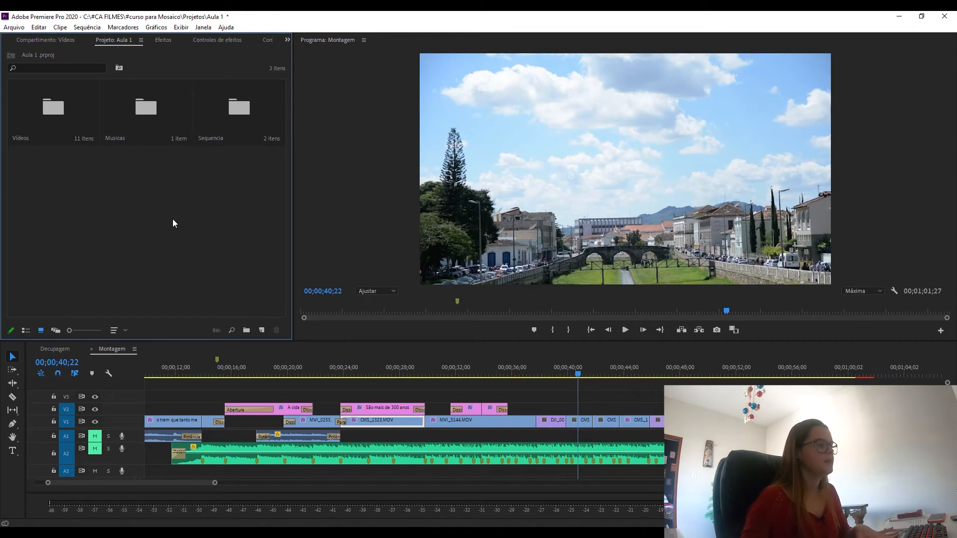
pyautogui.click(261, 331)
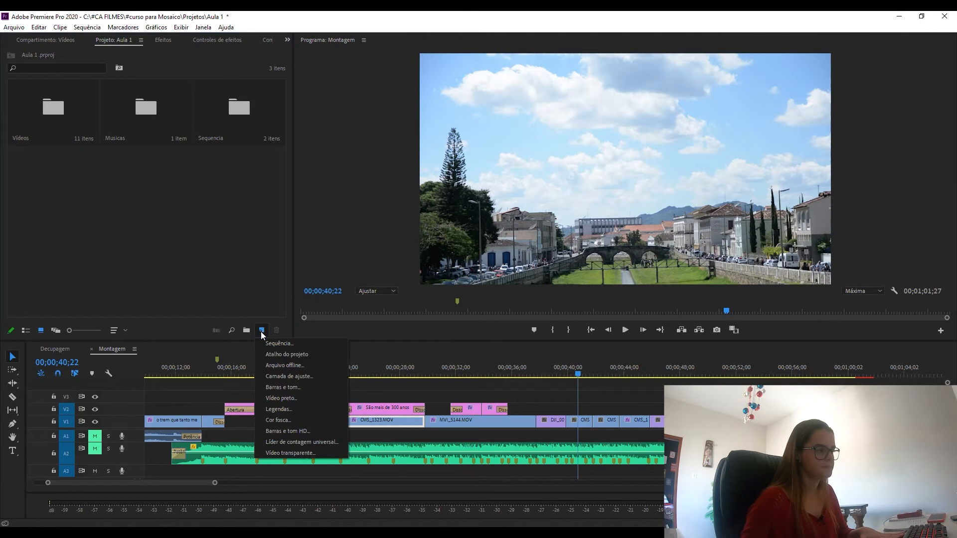
pyautogui.click(318, 421)
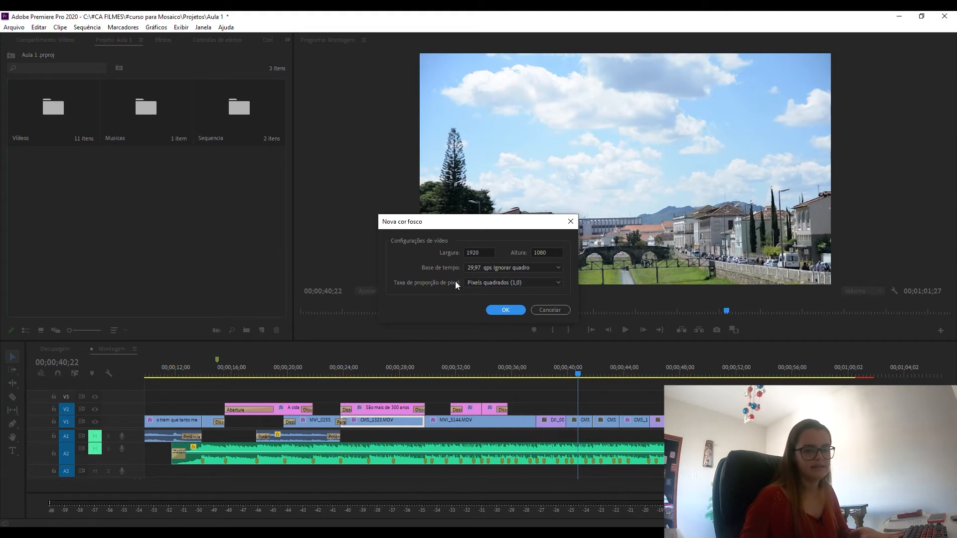
pyautogui.click(513, 310)
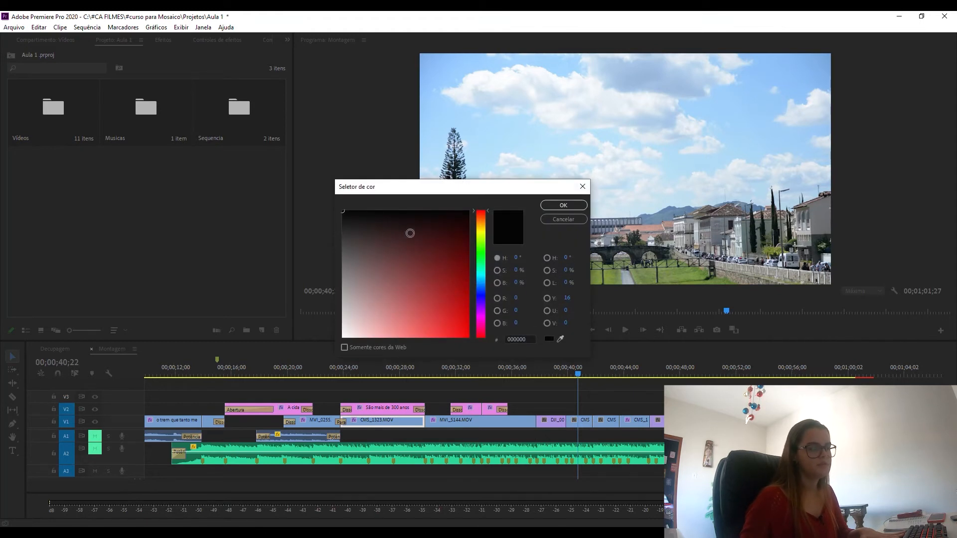
# Step: Set the new color matte to white (FFFFFF) and name it Fundo branco
pyautogui.moveTo(484, 215); pyautogui.dragTo(502, 145)
pyautogui.moveTo(446, 289)
pyautogui.mouseDown()
pyautogui.moveTo(449, 240)
pyautogui.moveTo(410, 268)
pyautogui.mouseUp()
pyautogui.moveTo(487, 219)
pyautogui.mouseDown()
pyautogui.moveTo(495, 323)
pyautogui.moveTo(484, 194)
pyautogui.mouseUp()
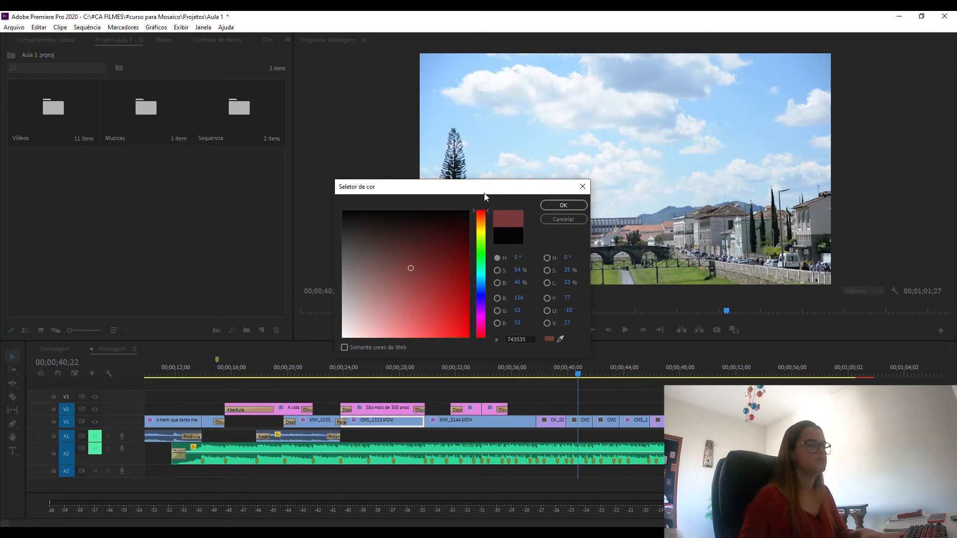
pyautogui.moveTo(383, 263); pyautogui.dragTo(170, 414)
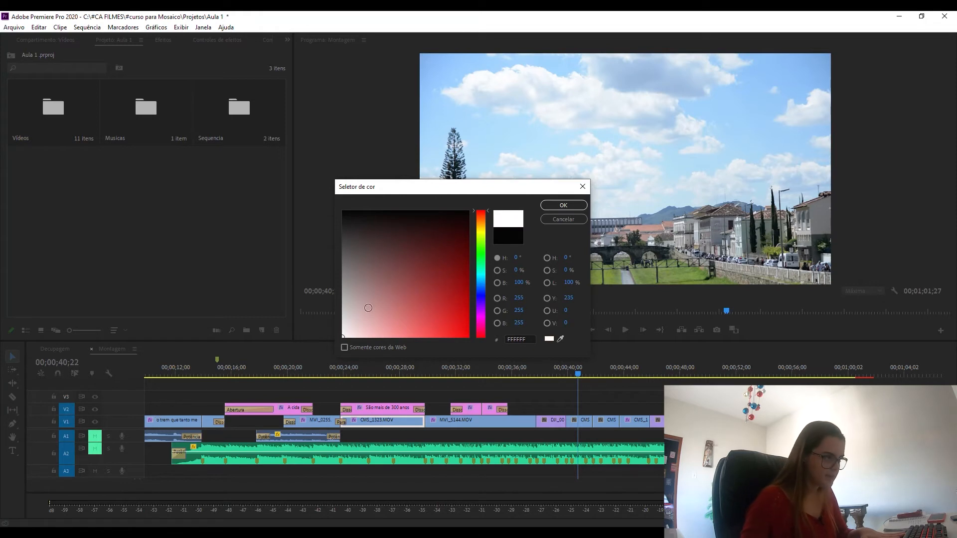
pyautogui.click(563, 205)
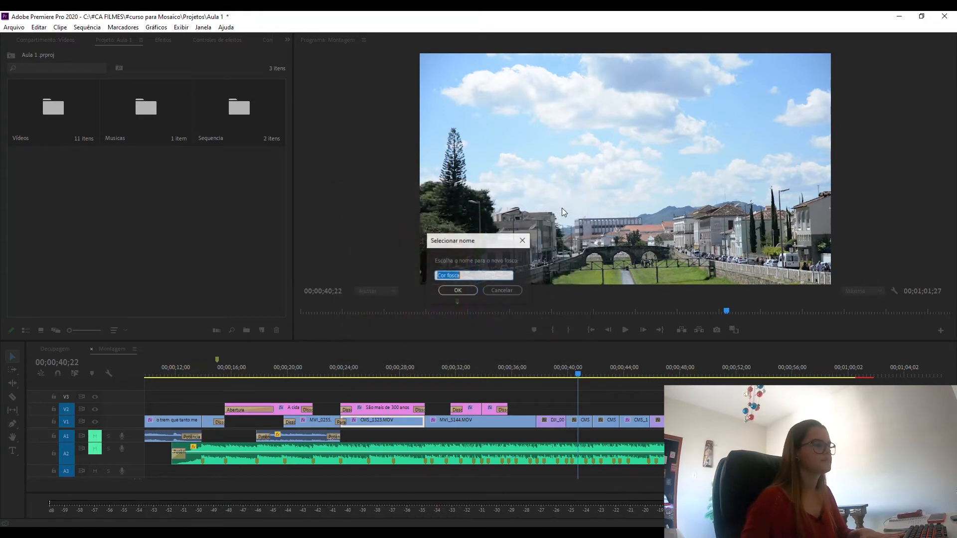
pyautogui.write('Fund')
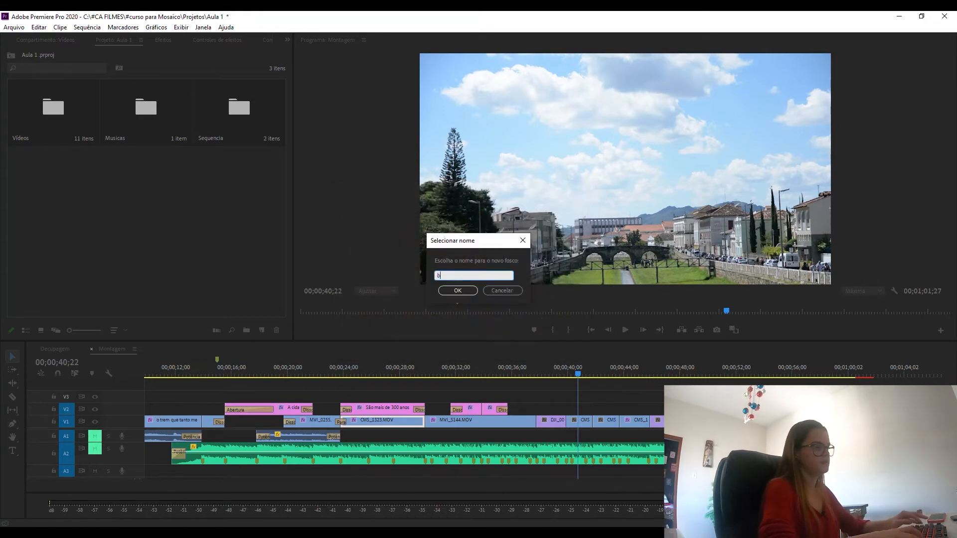
pyautogui.write('o branco')
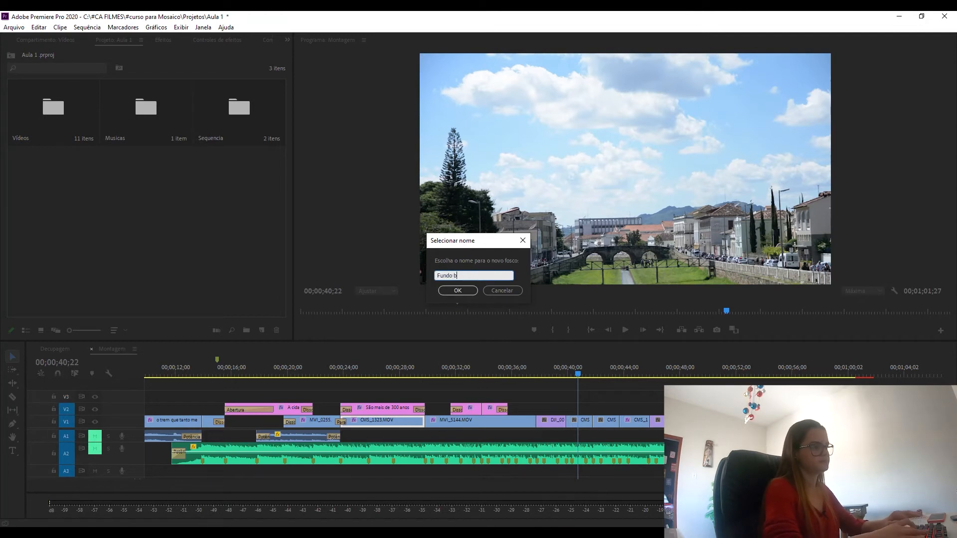
pyautogui.press('Return')
pyautogui.click(269, 263)
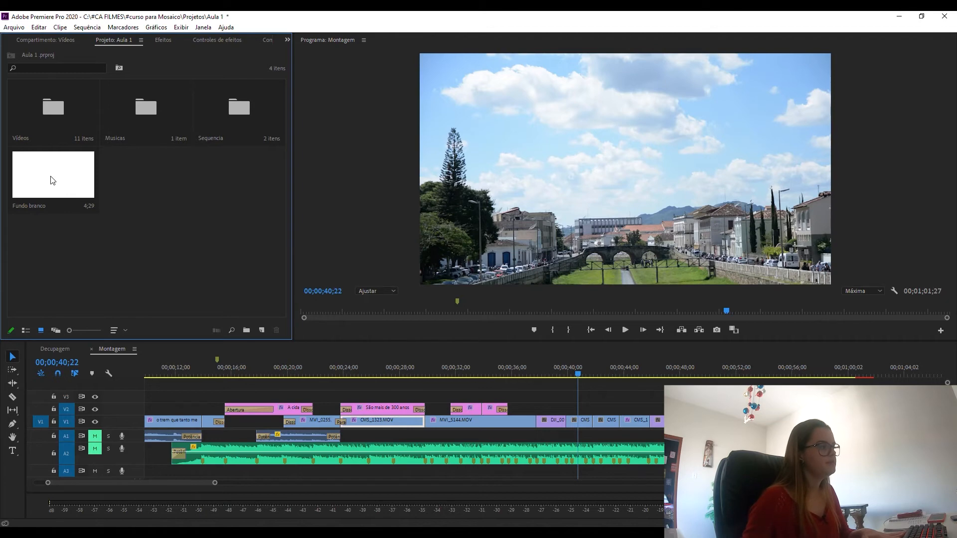
# Step: Try placing Fundo branco on track V2 at about 00;00;40, saving the project and undoing the placement
pyautogui.moveTo(44, 179); pyautogui.dragTo(109, 198)
pyautogui.moveTo(307, 283); pyautogui.dragTo(554, 411)
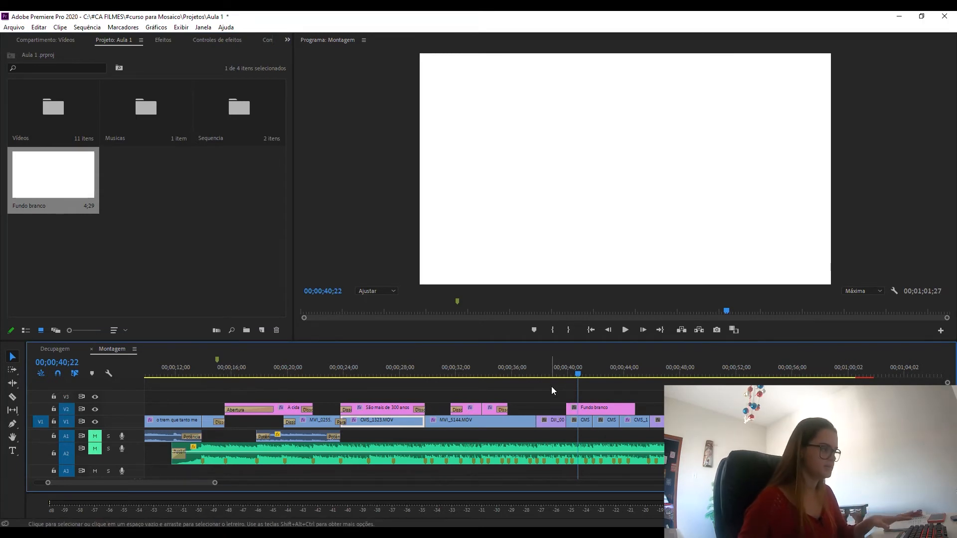
pyautogui.hotkey('ctrl', 's')
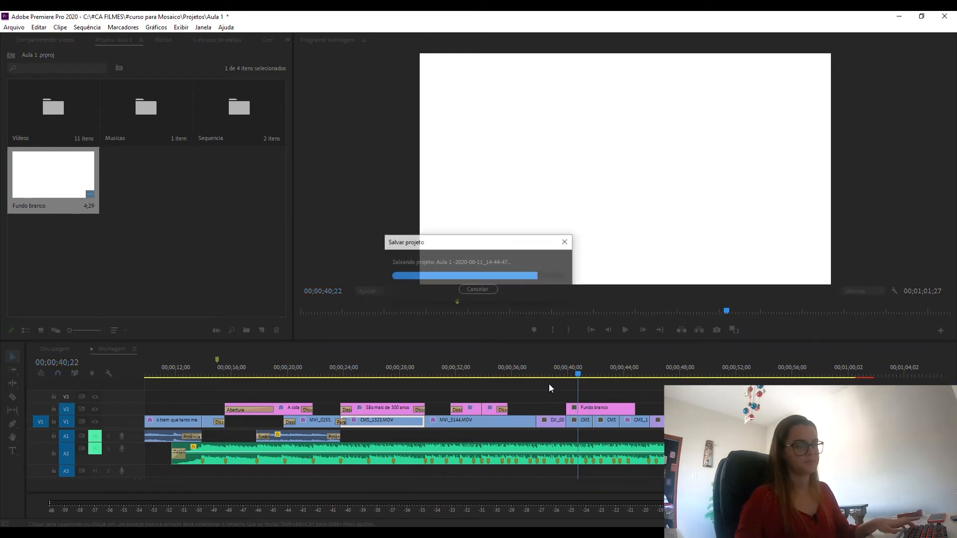
pyautogui.hotkey('ctrl', 'z')
pyautogui.hotkey('ctrl', 's')
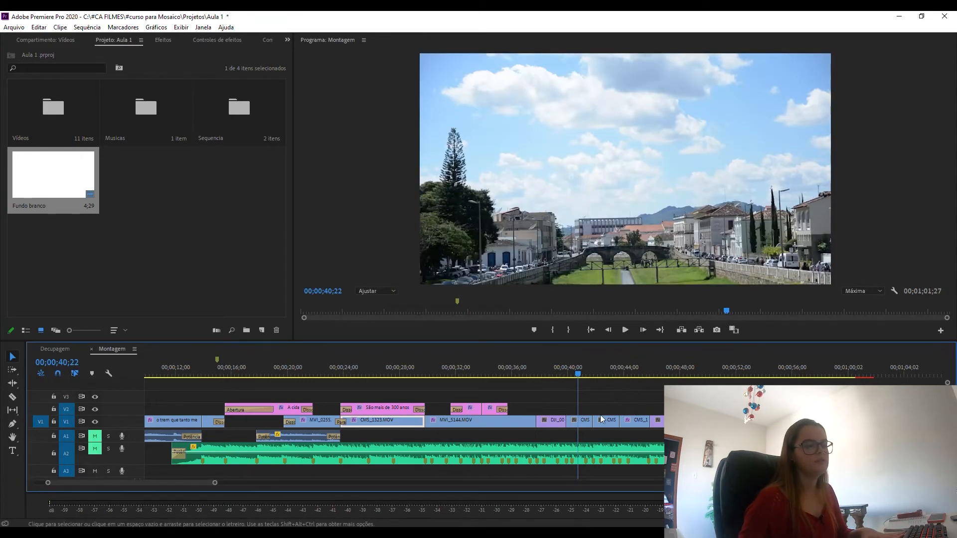
# Step: Move the two CMS clips between about 00;00;40 and 00;00;43 from track V1 up to V2
pyautogui.click(582, 422)
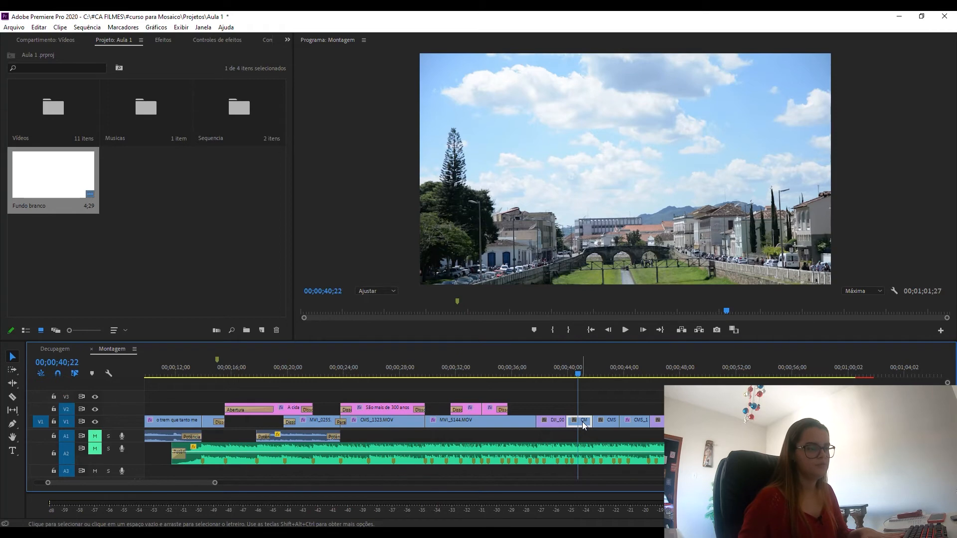
pyautogui.click(600, 373)
pyautogui.moveTo(601, 369); pyautogui.dragTo(613, 369)
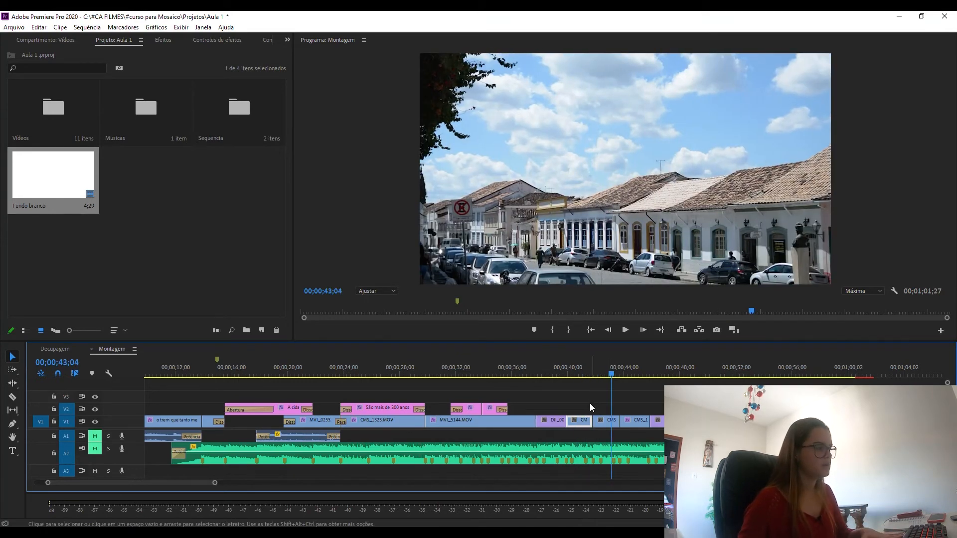
pyautogui.moveTo(579, 406); pyautogui.dragTo(604, 411)
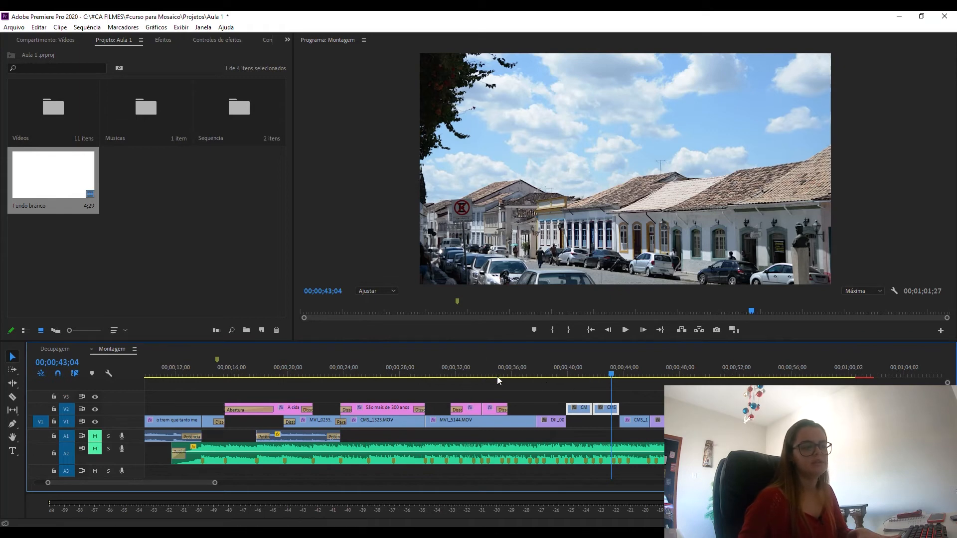
# Step: Place Fundo branco on track V1 beneath the two CMS clips starting at about 00;00;40, trimmed to their combined length
pyautogui.click(587, 368)
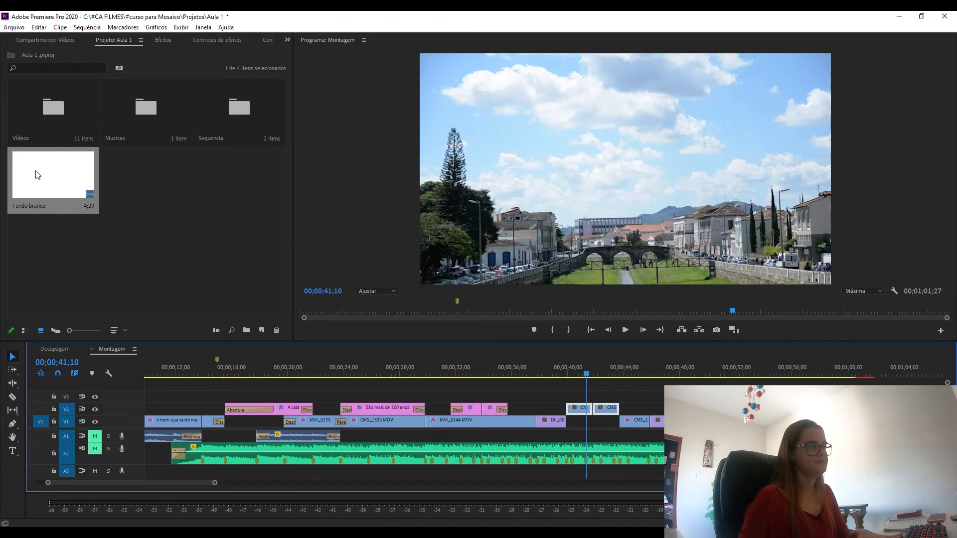
pyautogui.moveTo(40, 173); pyautogui.dragTo(466, 311)
pyautogui.moveTo(563, 359); pyautogui.dragTo(573, 397)
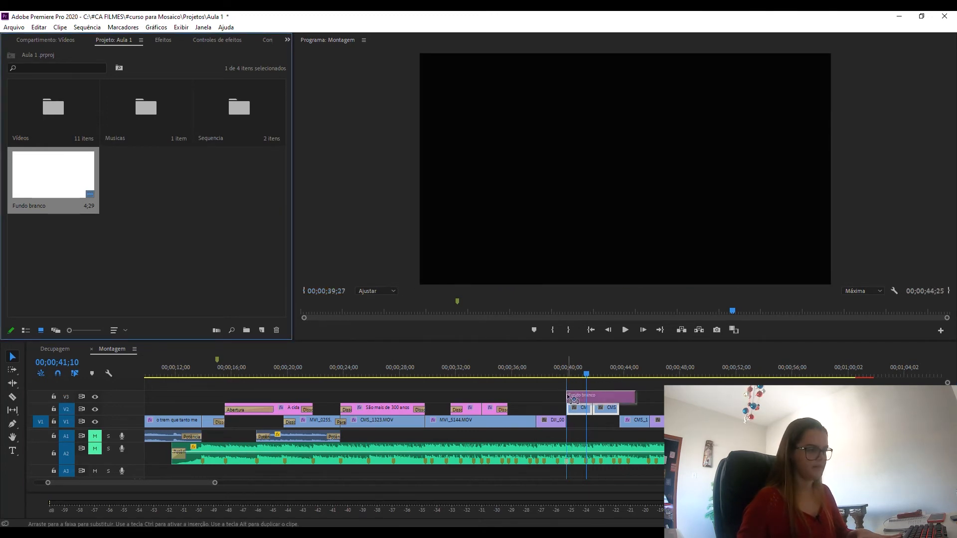
pyautogui.click(609, 395)
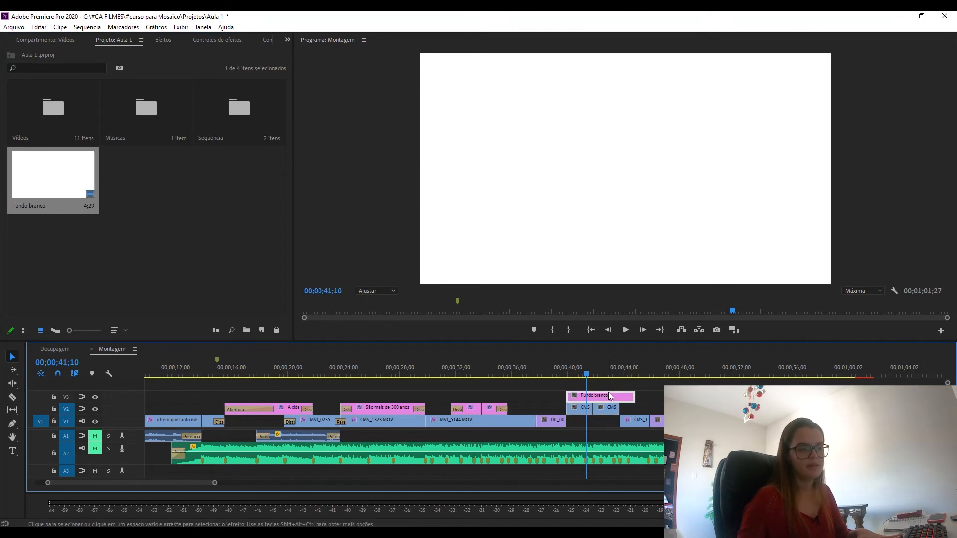
pyautogui.moveTo(634, 396); pyautogui.dragTo(596, 437)
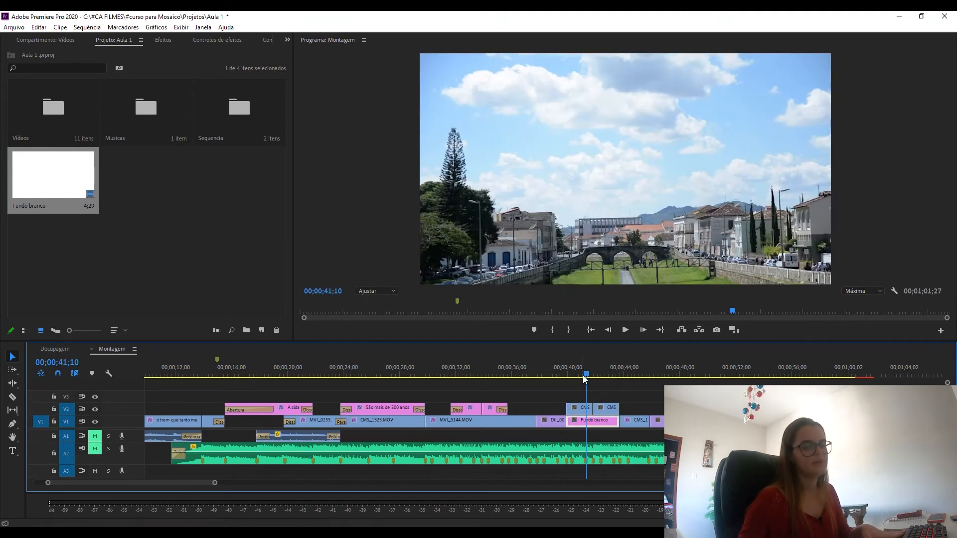
# Step: With the playhead at 00;00;41;08, set the scale of the CMS_1326.MOV clip on track V2 to 50
pyautogui.press('Left')
pyautogui.press('Left')
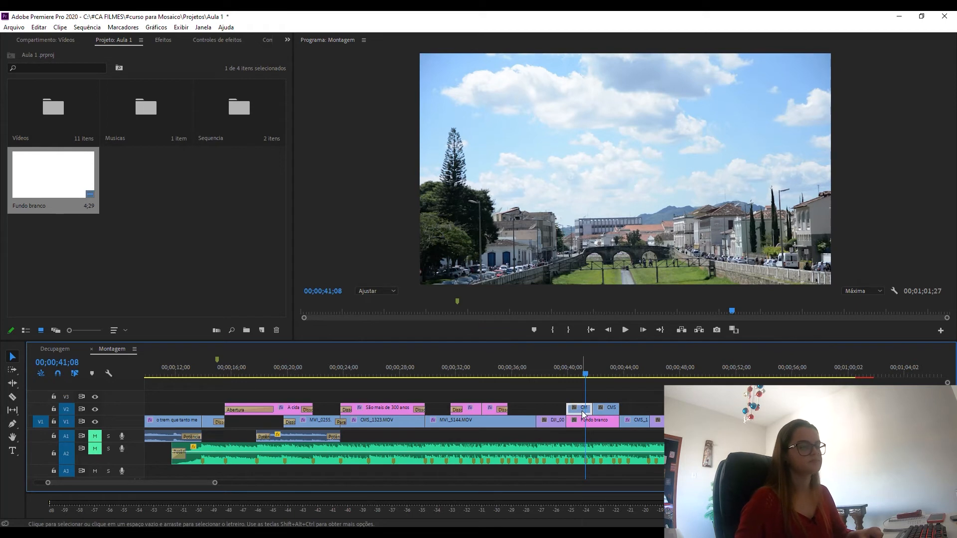
pyautogui.click(581, 411)
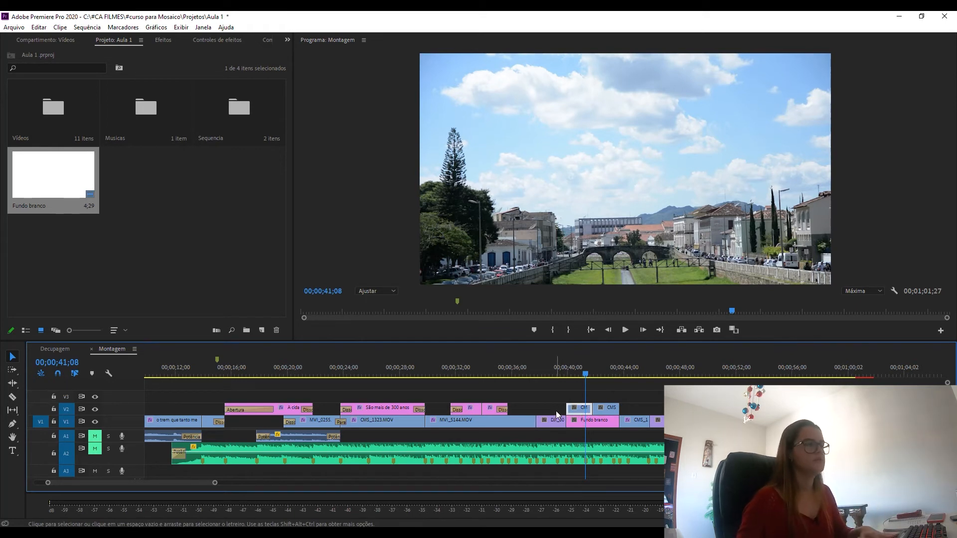
pyautogui.click(215, 40)
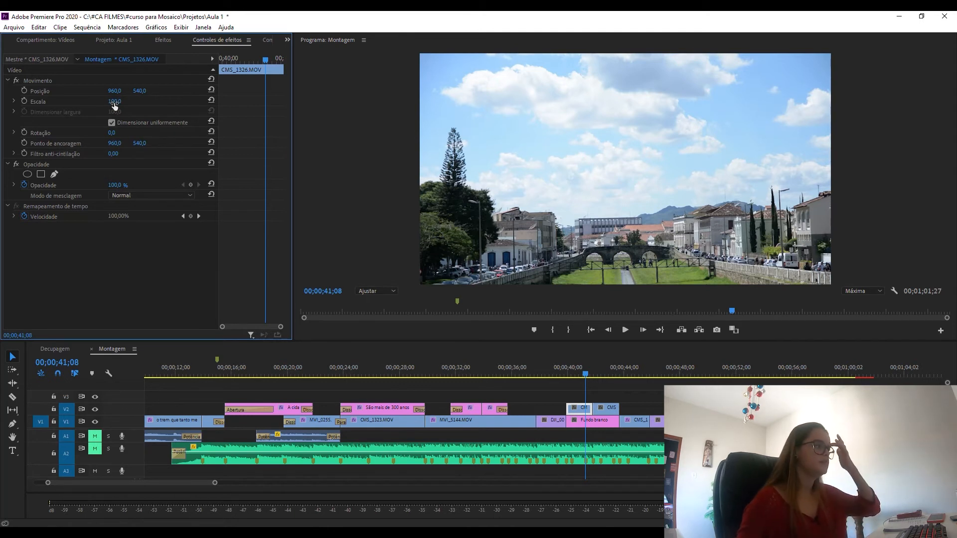
pyautogui.click(114, 102)
pyautogui.write('50')
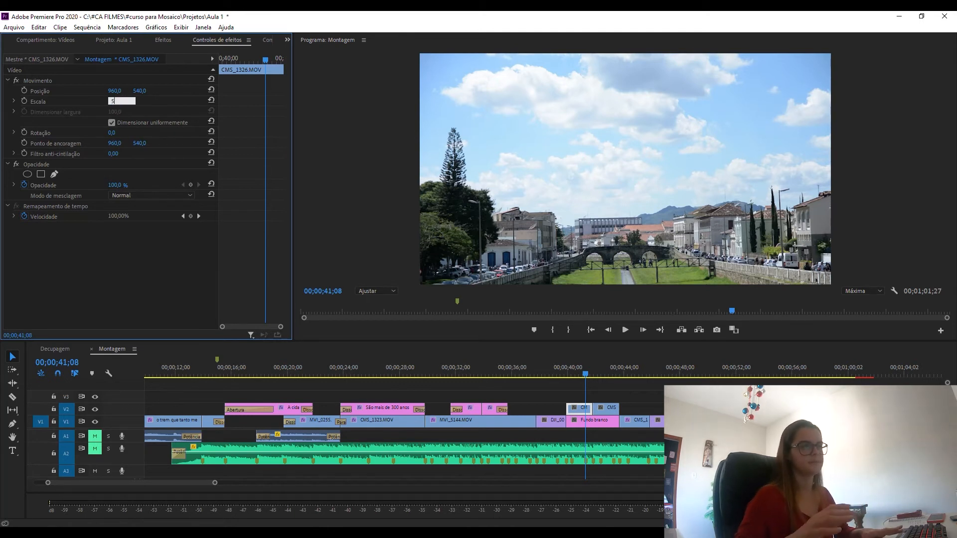
pyautogui.press('Return')
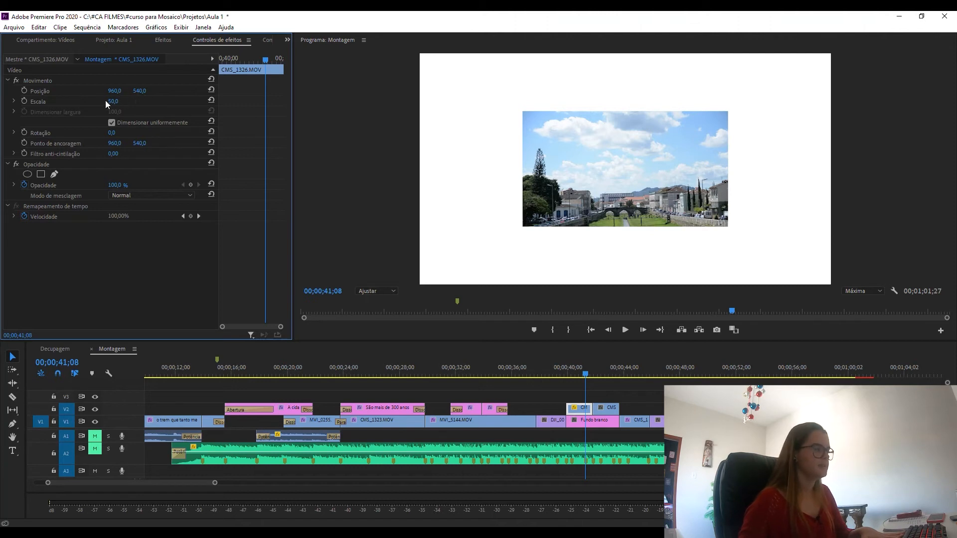
# Step: Position CMS_1326.MOV in the upper-right quarter of the frame at 1440, 269
pyautogui.moveTo(114, 91); pyautogui.dragTo(125, 91)
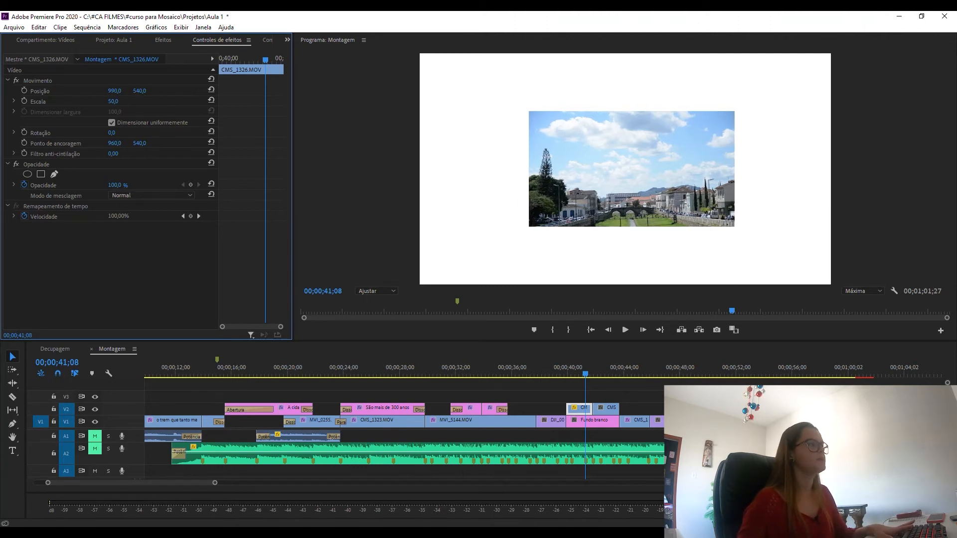
pyautogui.moveTo(124, 90); pyautogui.dragTo(352, 91)
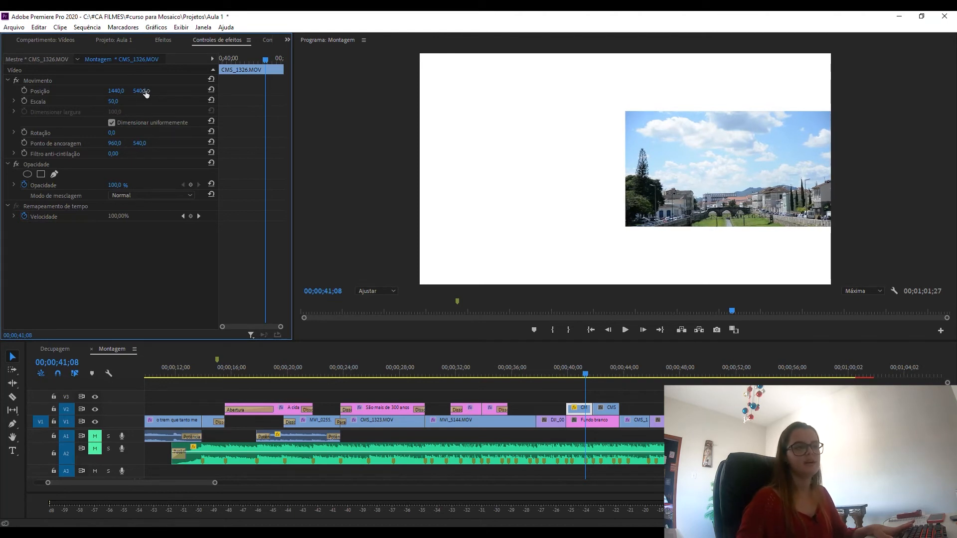
pyautogui.moveTo(140, 91); pyautogui.dragTo(4, 91)
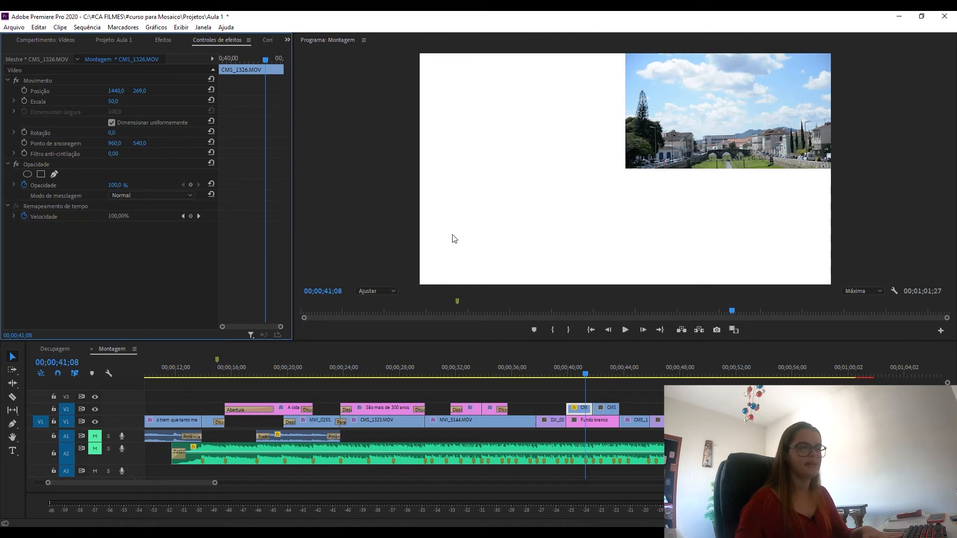
pyautogui.click(586, 397)
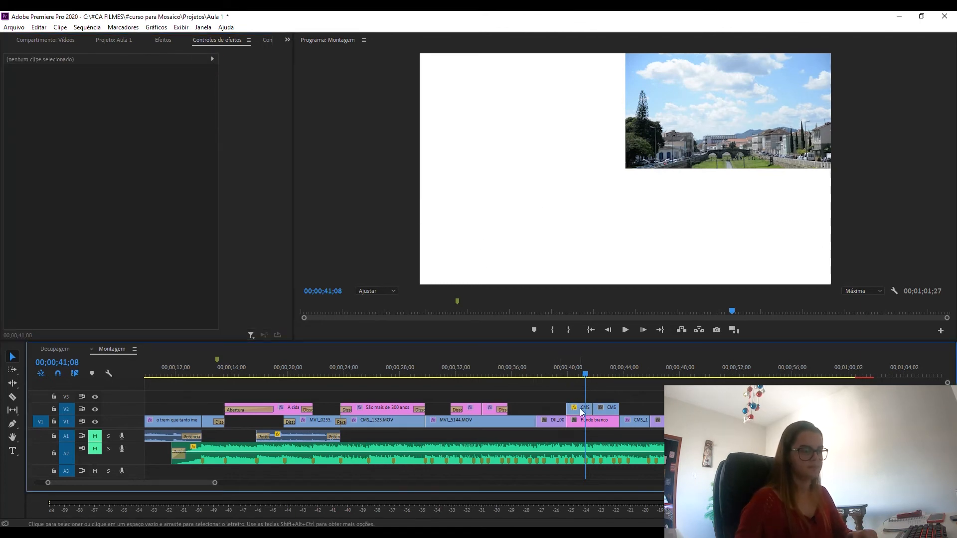
pyautogui.click(581, 411)
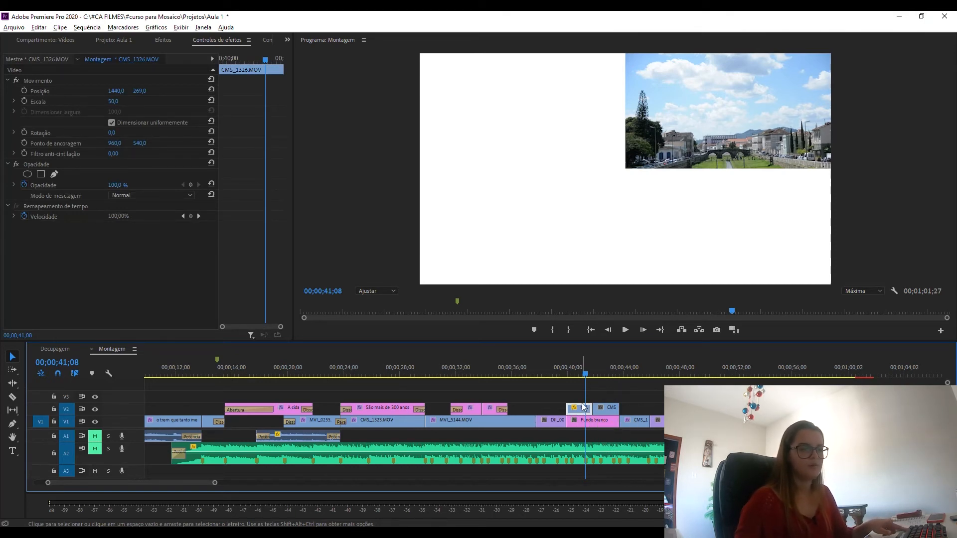
pyautogui.moveTo(585, 409); pyautogui.dragTo(582, 398)
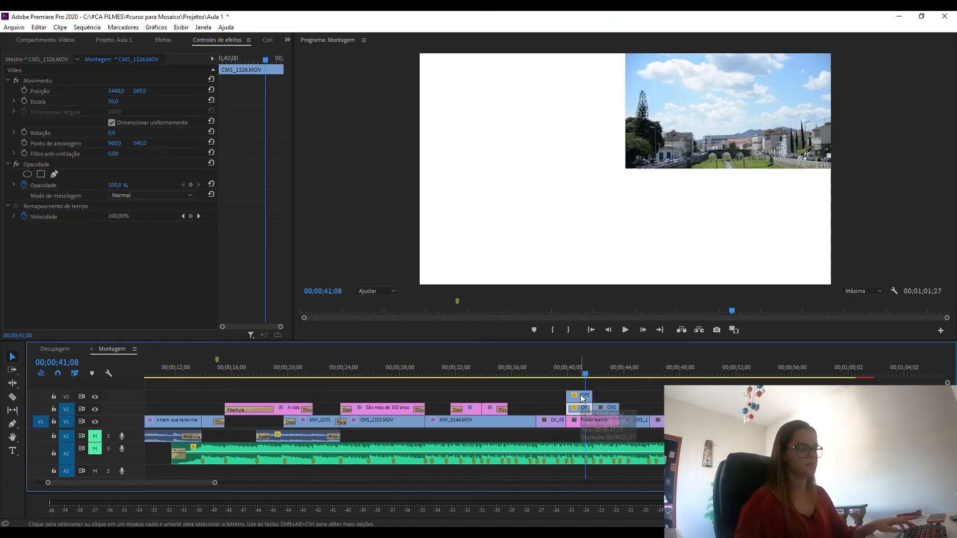
pyautogui.hotkey('ctrl', 'z')
pyautogui.click(548, 402)
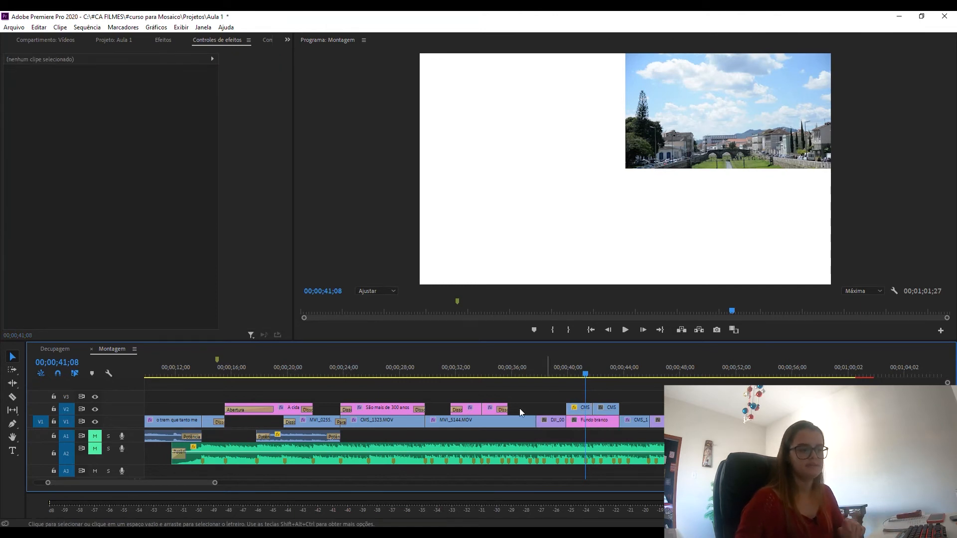
# Step: Duplicate the scaled CMS_1326.MOV clip from track V2 onto track V3 directly above it and select the copy
pyautogui.click(583, 410)
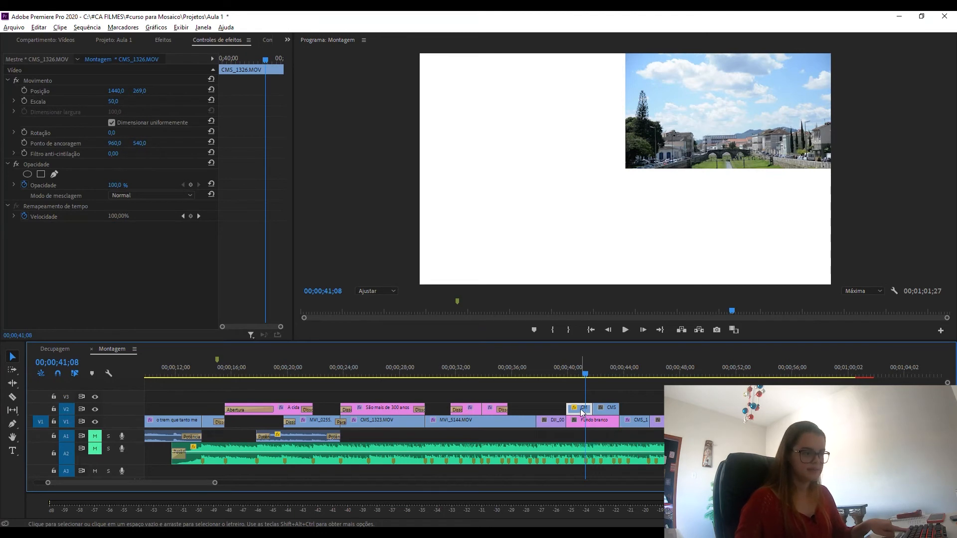
pyautogui.moveTo(581, 412); pyautogui.dragTo(581, 399)
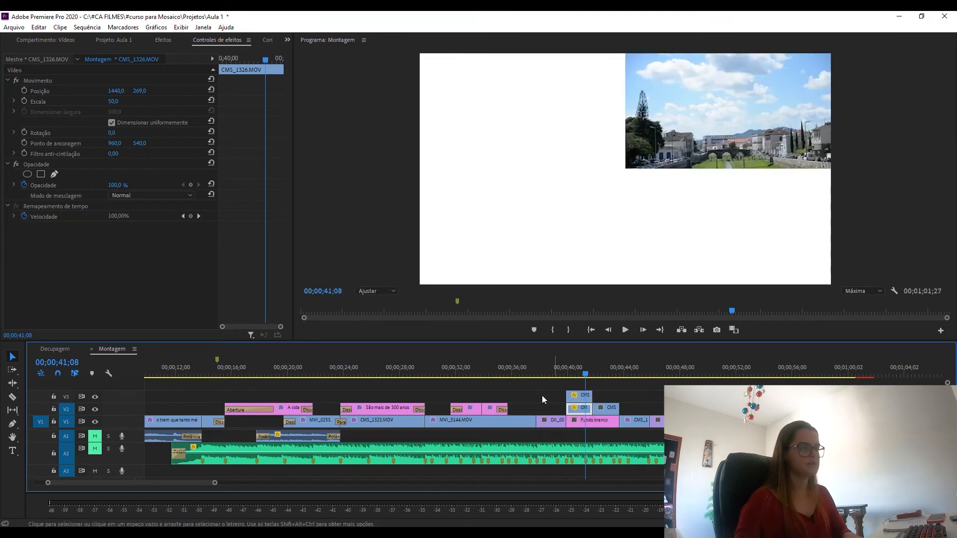
pyautogui.click(546, 399)
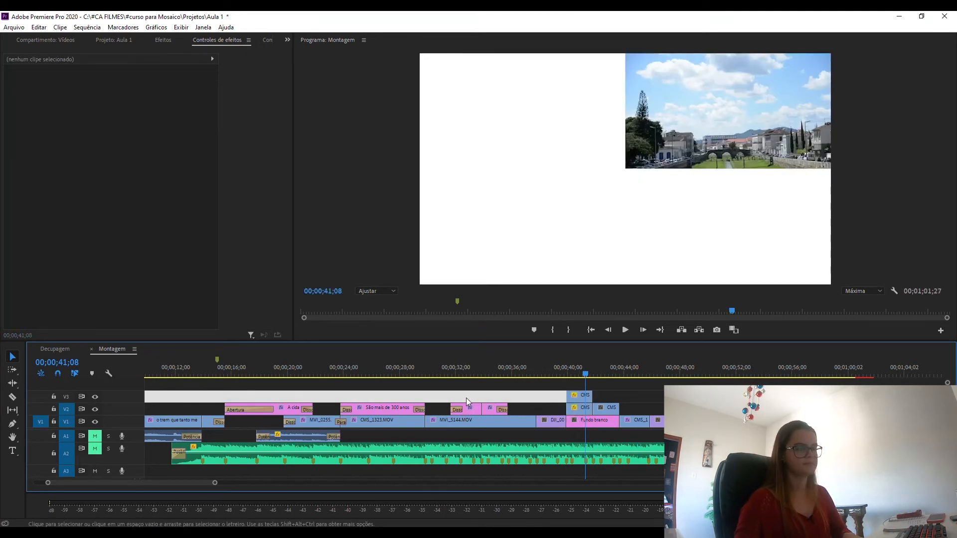
pyautogui.click(584, 399)
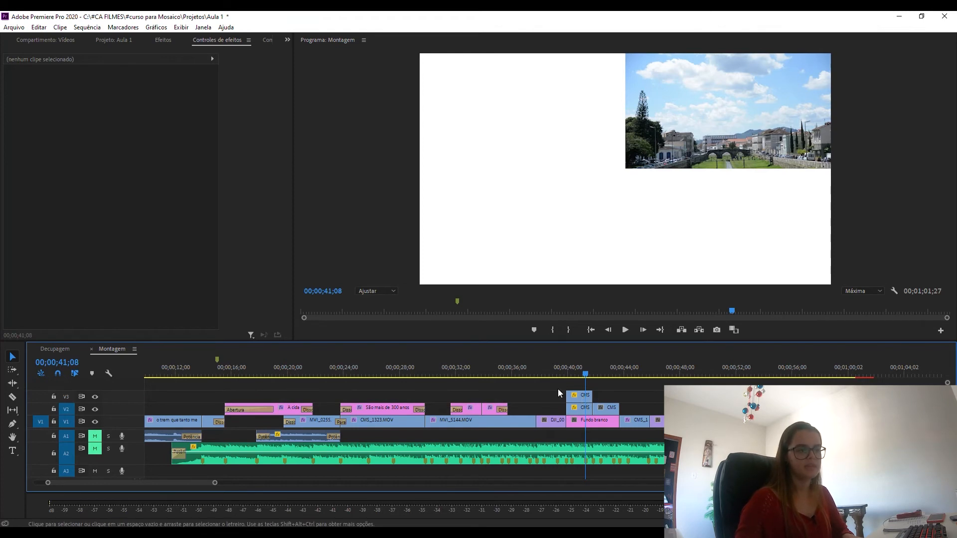
pyautogui.click(584, 399)
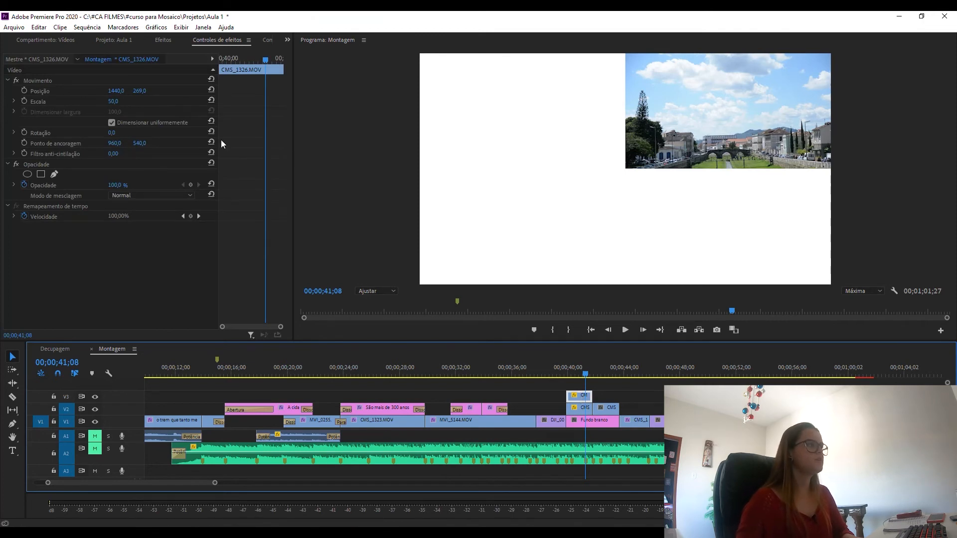
pyautogui.moveTo(117, 91); pyautogui.dragTo(340, 91)
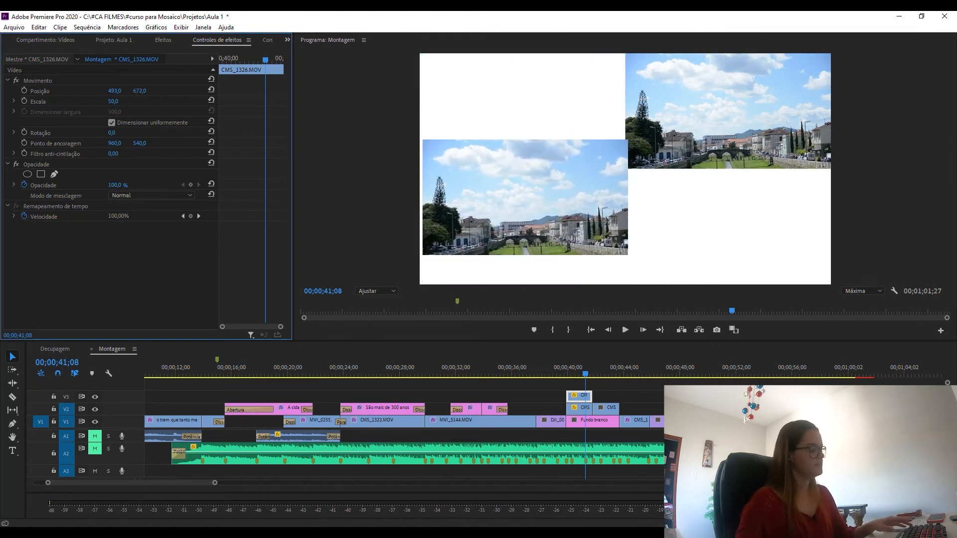
pyautogui.hotkey('ctrl', 'z')
pyautogui.hotkey('ctrl', 'z')
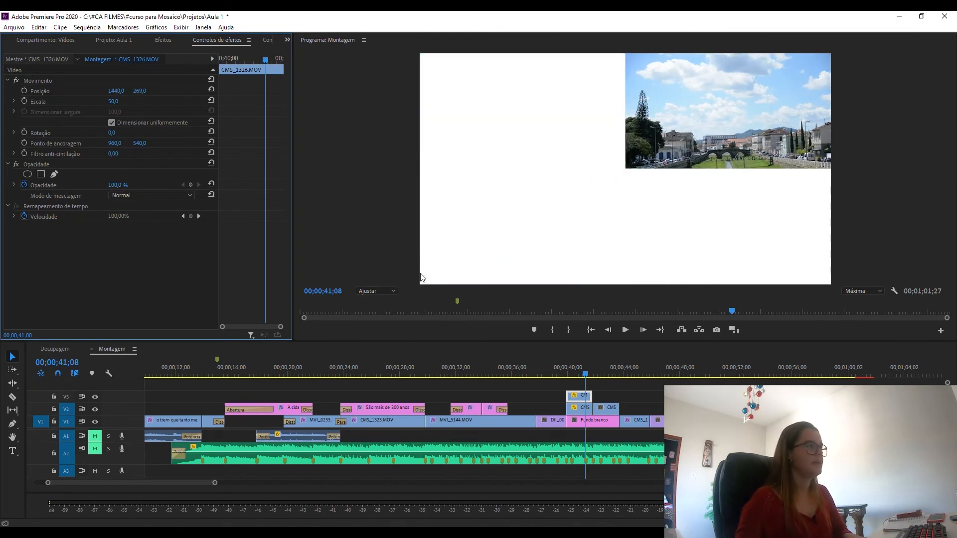
# Step: Move the V3 copy of CMS_1326.MOV to the lower-left quarter of the frame at about 481,2 by 810,6
pyautogui.click(58, 79)
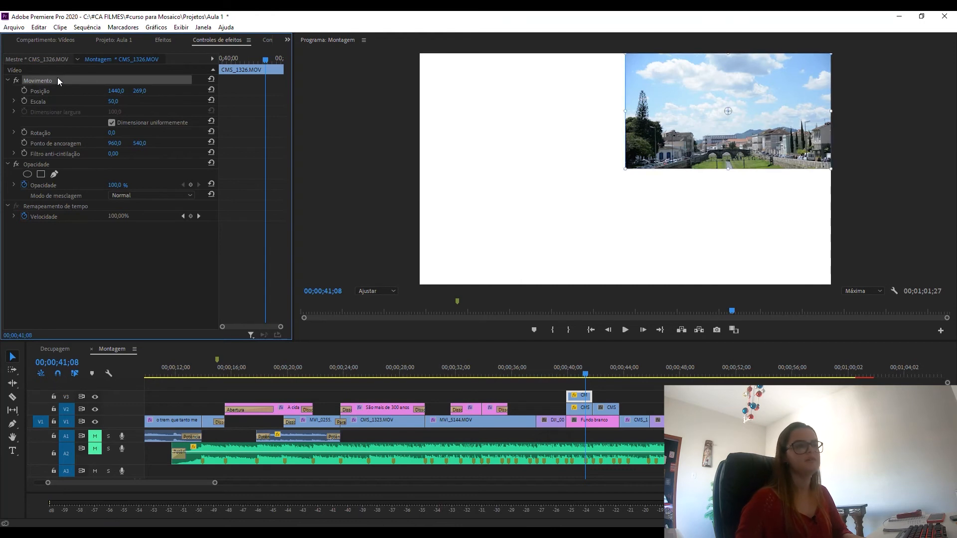
pyautogui.moveTo(687, 115); pyautogui.dragTo(482, 208)
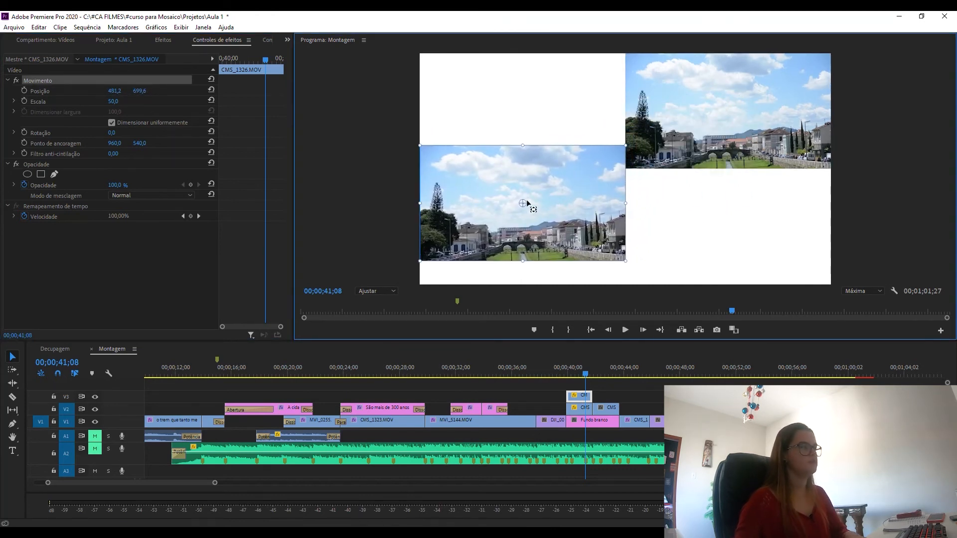
pyautogui.moveTo(140, 90); pyautogui.dragTo(195, 89)
pyautogui.click(667, 397)
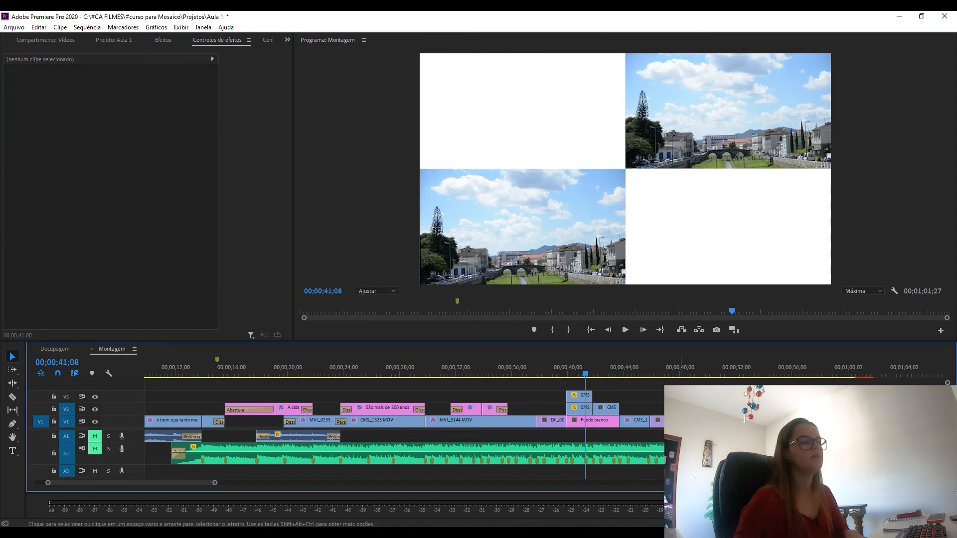
# Step: Nudge the V3 copy slightly left to align with the frame edge and move the playhead to 00;00;40;29
pyautogui.click(578, 396)
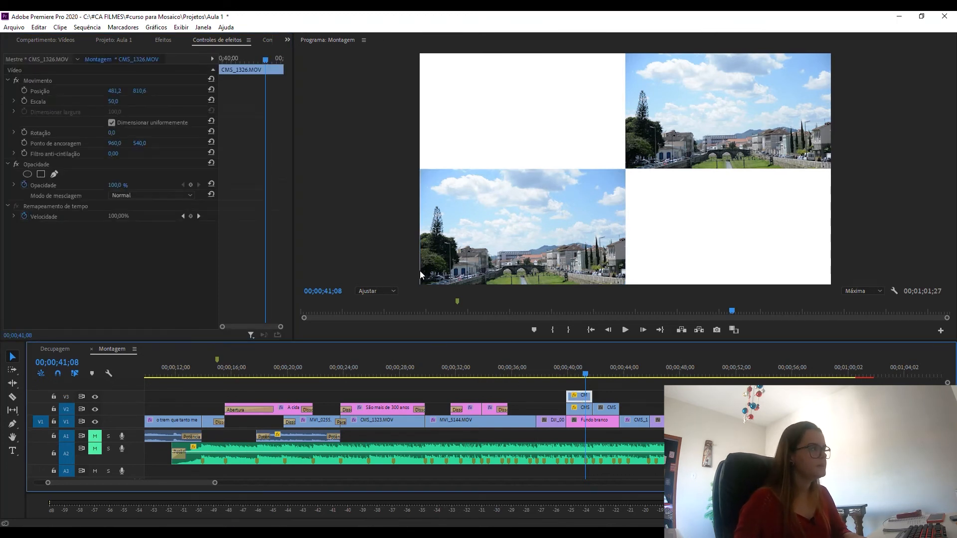
pyautogui.click(135, 91)
pyautogui.click(115, 92)
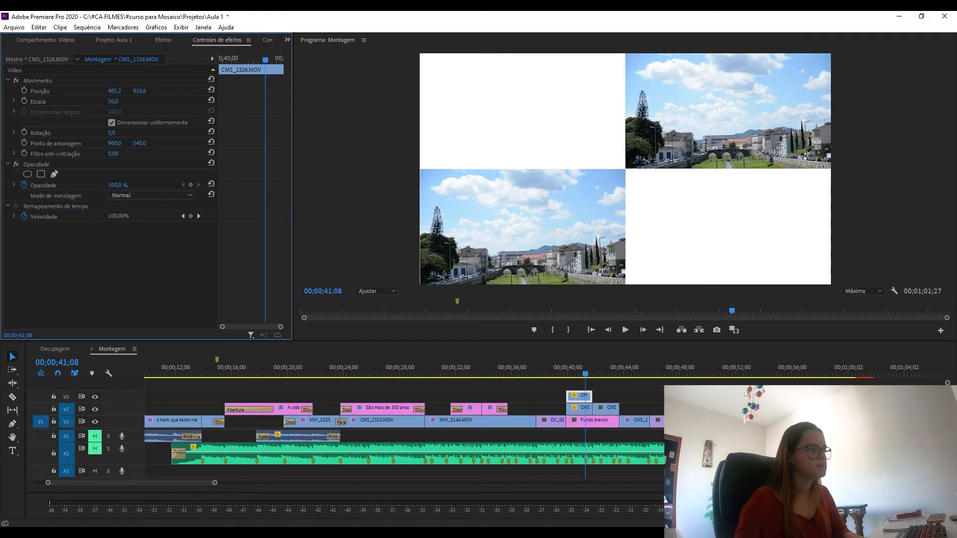
pyautogui.moveTo(114, 93); pyautogui.dragTo(112, 92)
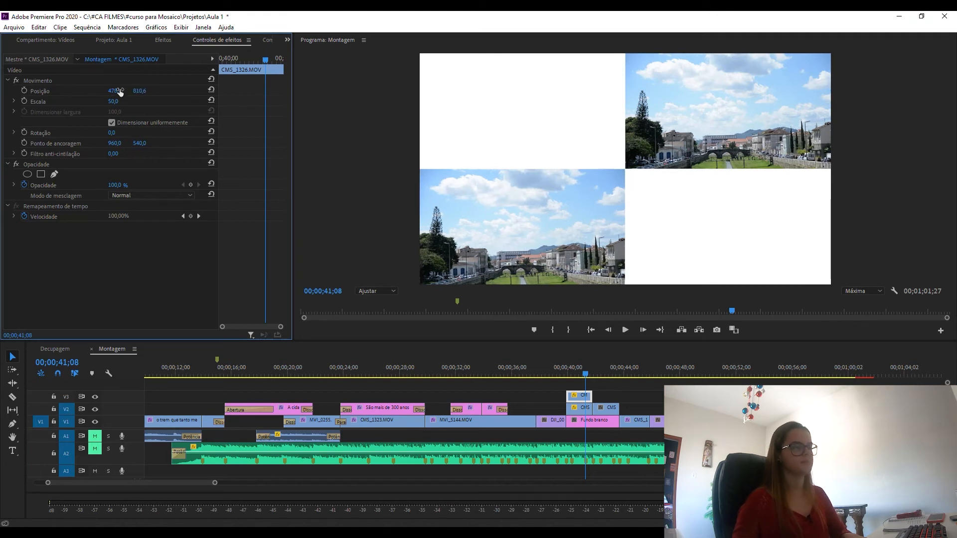
pyautogui.moveTo(582, 370); pyautogui.dragTo(581, 370)
pyautogui.click(540, 409)
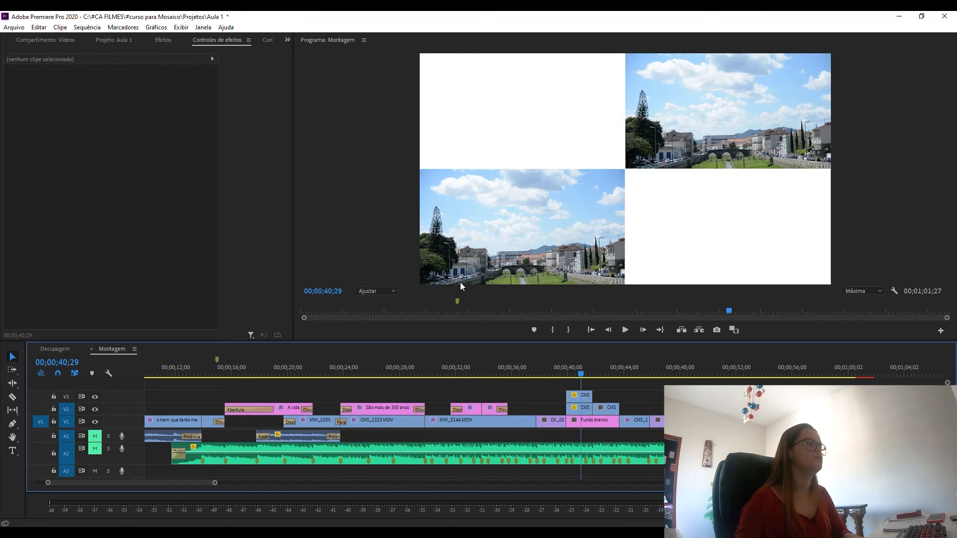
# Step: Find the Preto e branco video effect and apply it to the CMS_1326.MOV copy on track V3
pyautogui.click(163, 40)
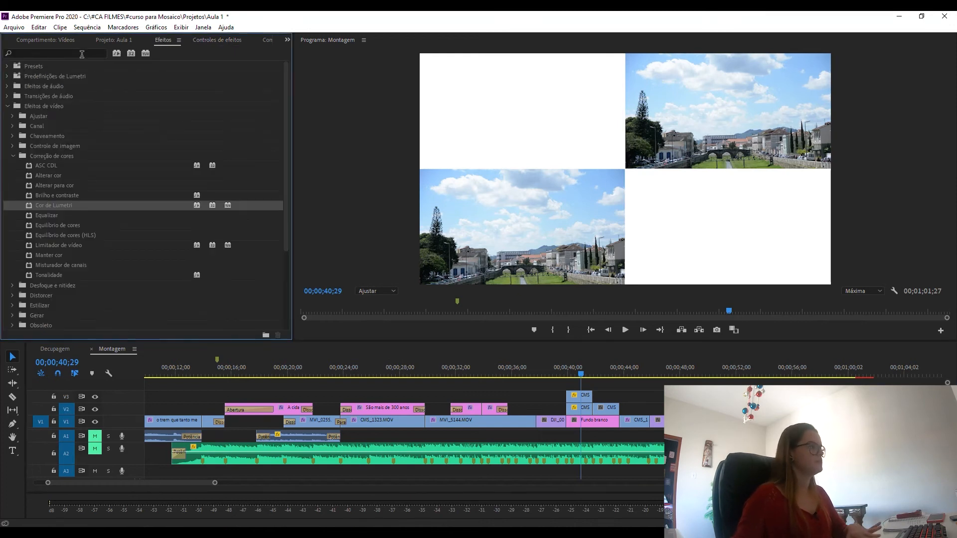
pyautogui.click(82, 54)
pyautogui.write('preto e bran')
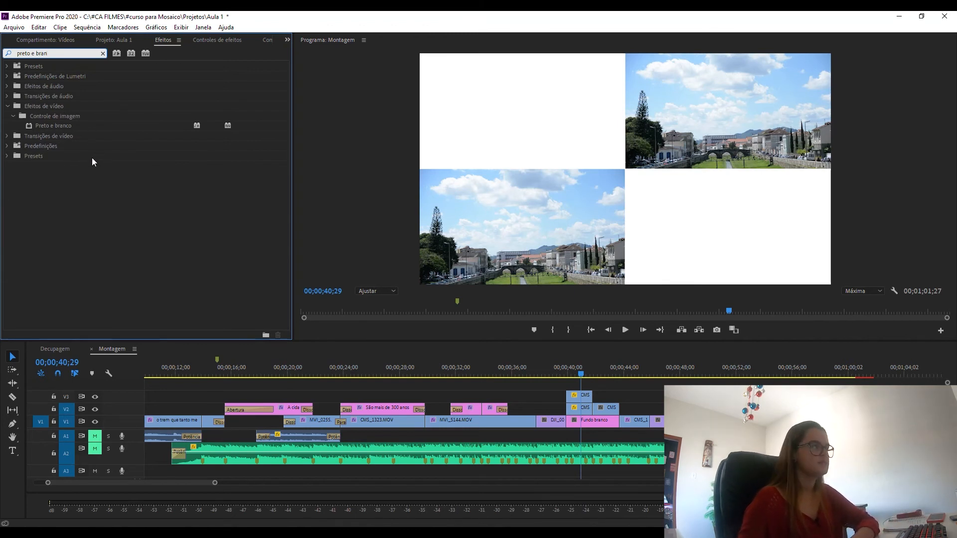
pyautogui.moveTo(55, 124); pyautogui.dragTo(295, 229)
pyautogui.moveTo(526, 379); pyautogui.dragTo(584, 396)
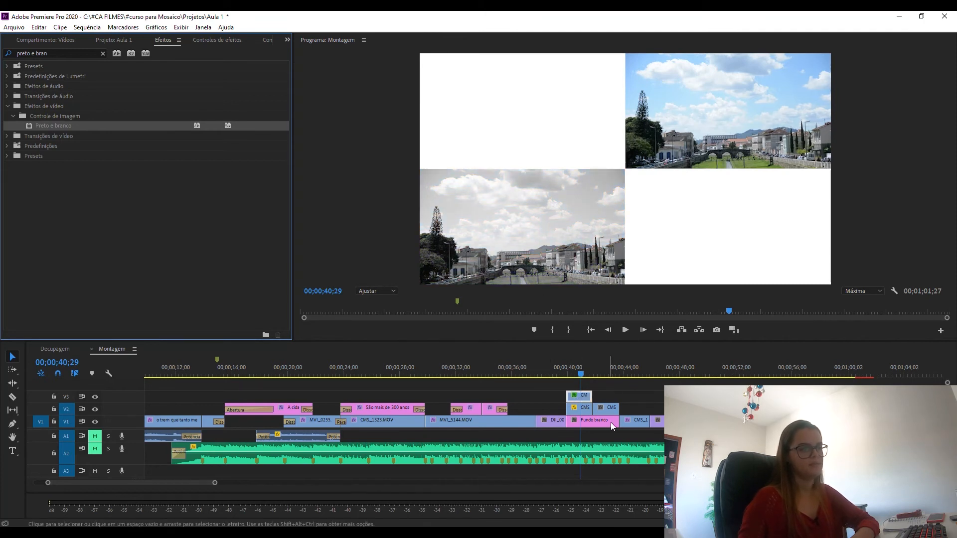
# Step: Scale the CMS_1334.MOV clip on track V2 to 50
pyautogui.click(584, 410)
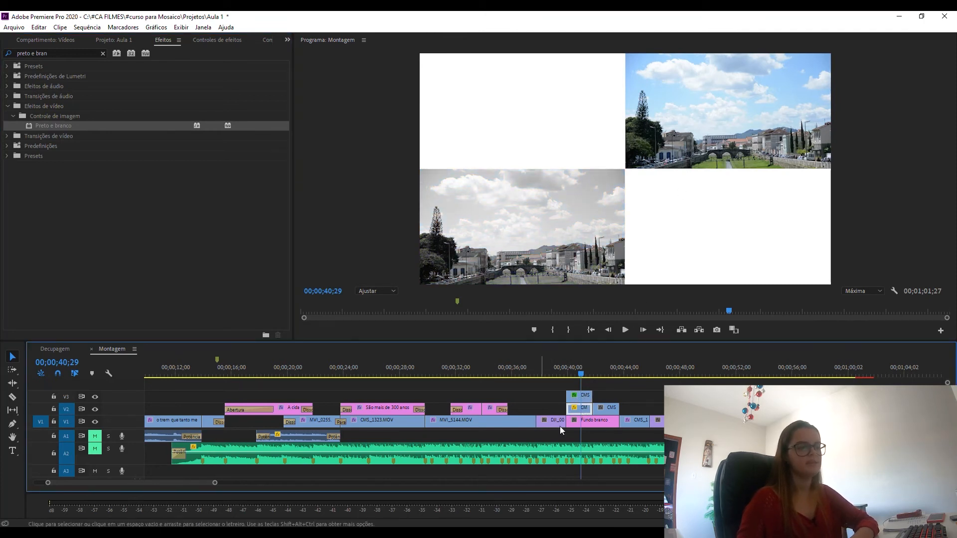
pyautogui.moveTo(562, 371); pyautogui.dragTo(603, 371)
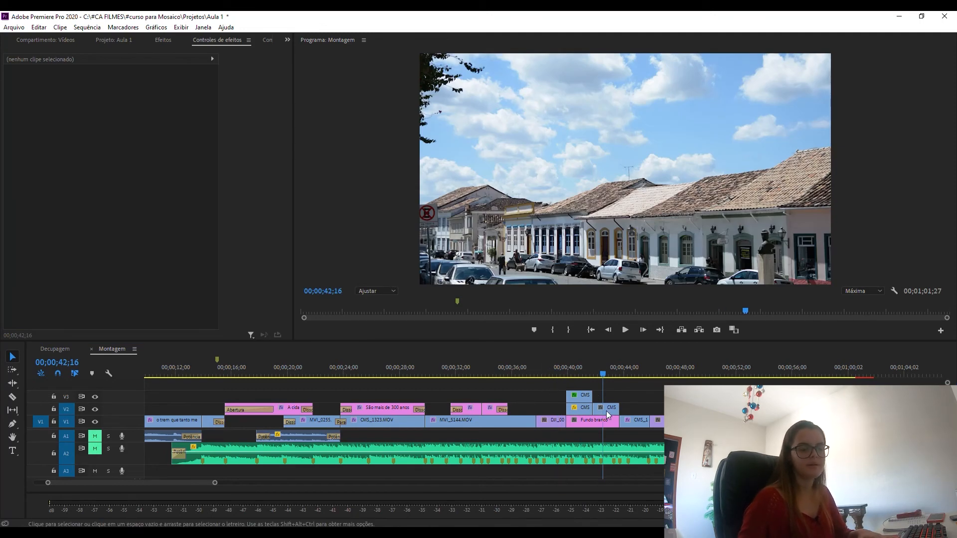
pyautogui.click(585, 371)
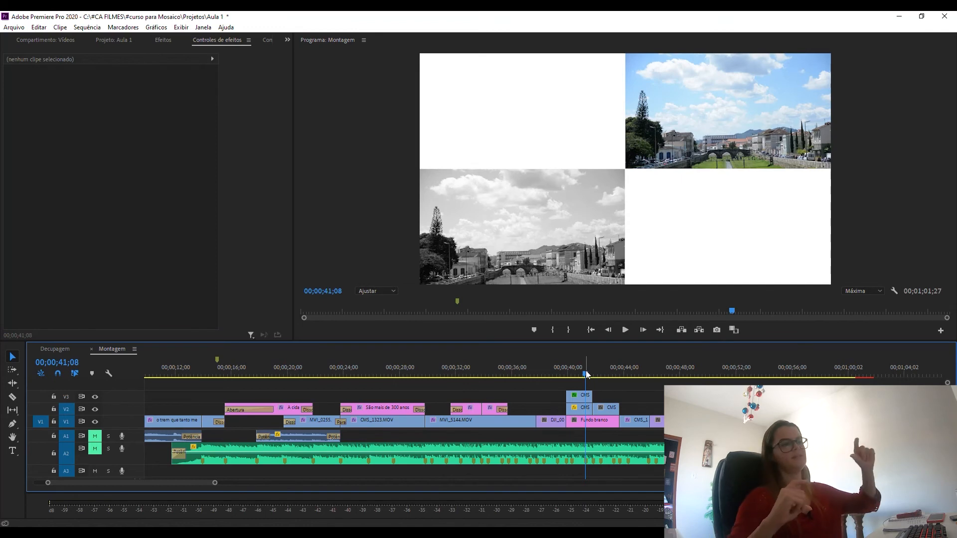
pyautogui.moveTo(617, 373); pyautogui.dragTo(609, 371)
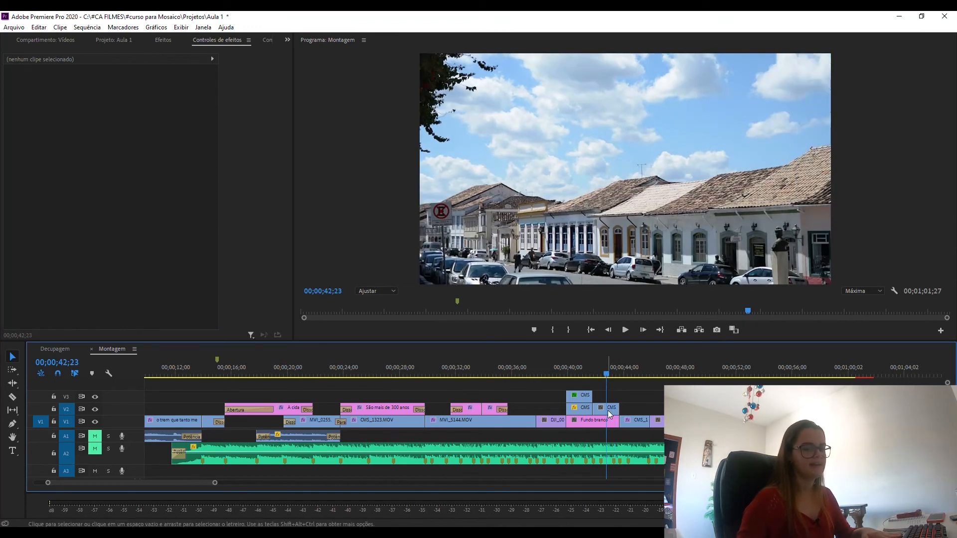
pyautogui.click(610, 410)
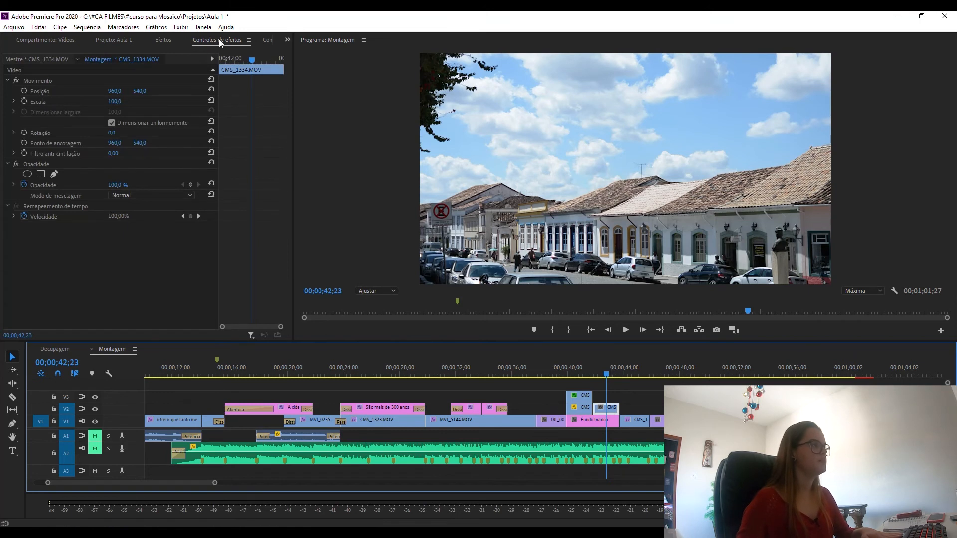
pyautogui.click(120, 101)
pyautogui.write('50')
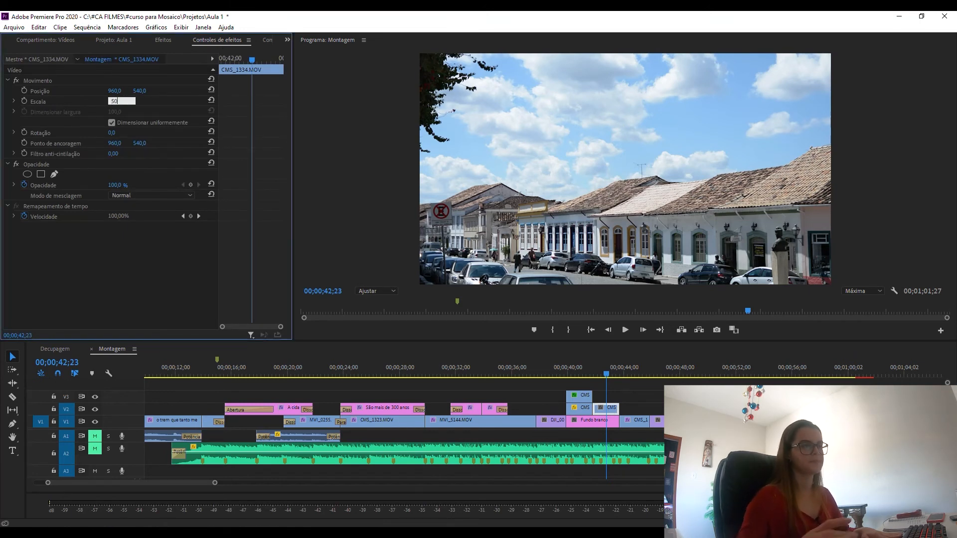
pyautogui.press('Return')
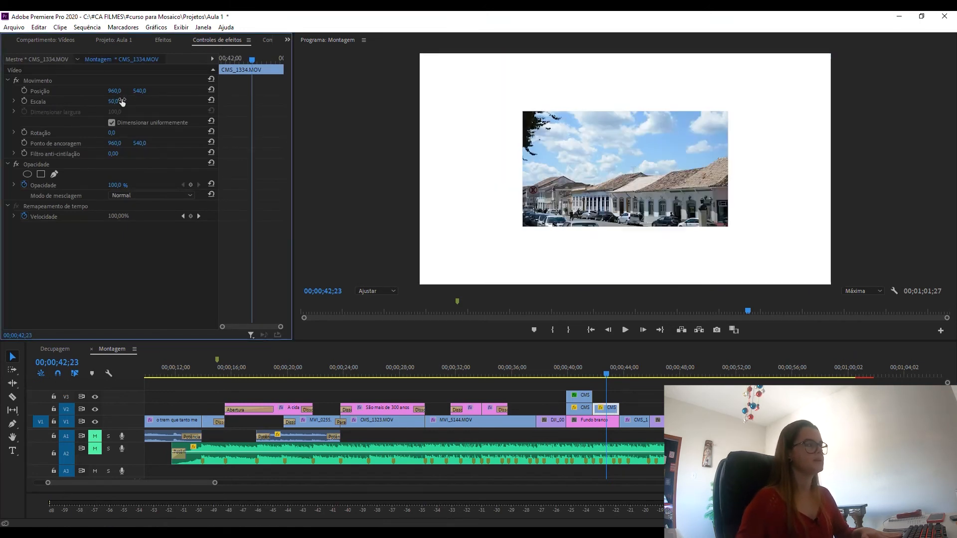
# Step: Duplicate the scaled CMS_1334.MOV clip onto track V3 and move the copy to the frame's upper-left quarter at about 478,3 by 267,7
pyautogui.click(609, 412)
pyautogui.moveTo(609, 410); pyautogui.dragTo(611, 396)
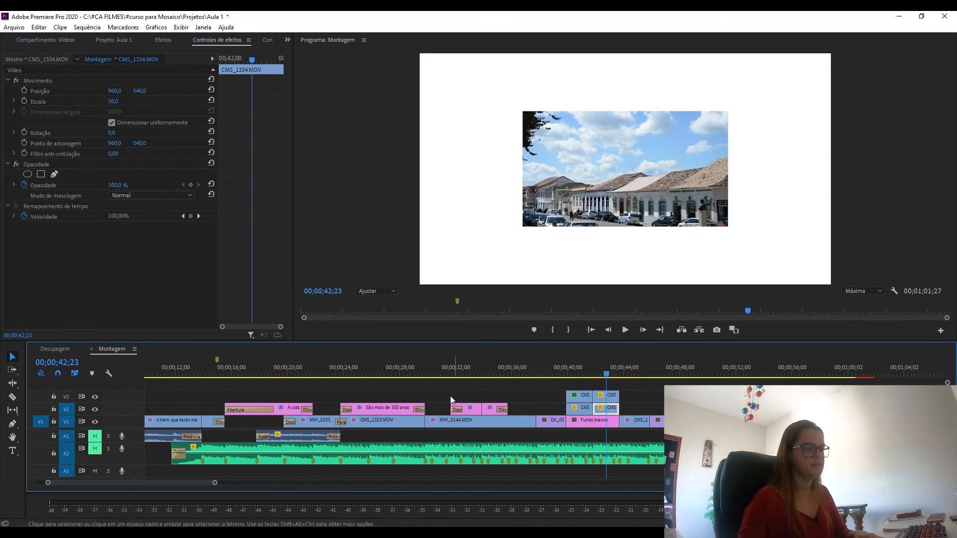
pyautogui.click(610, 397)
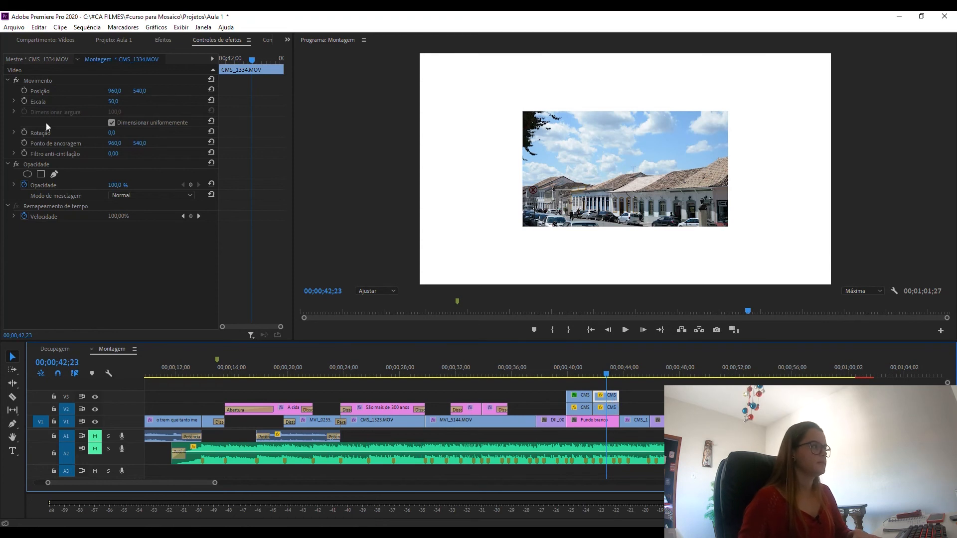
pyautogui.click(61, 79)
pyautogui.moveTo(607, 152); pyautogui.dragTo(498, 94)
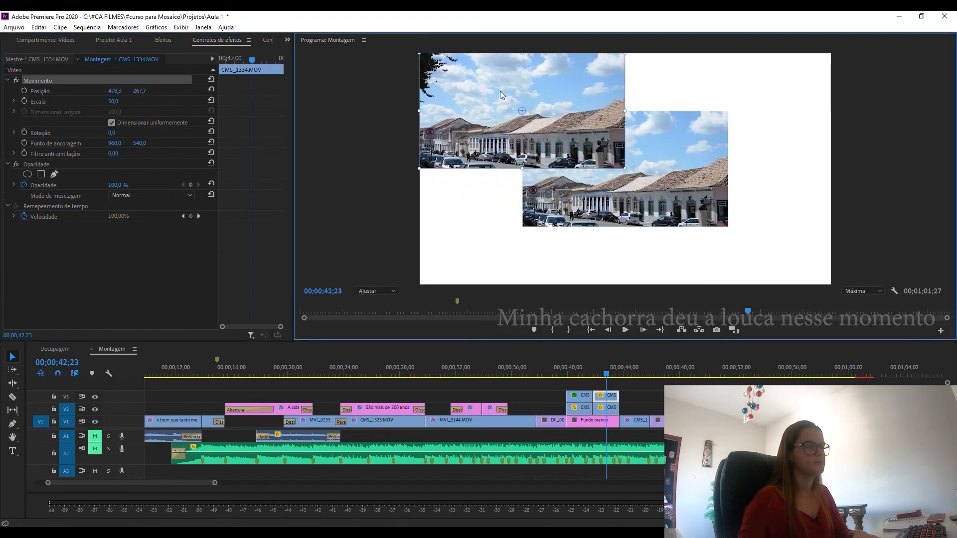
# Step: Move the V2 CMS_1334.MOV clip to the lower-right quarter of the frame at about 1441,7 by 814,7
pyautogui.click(611, 410)
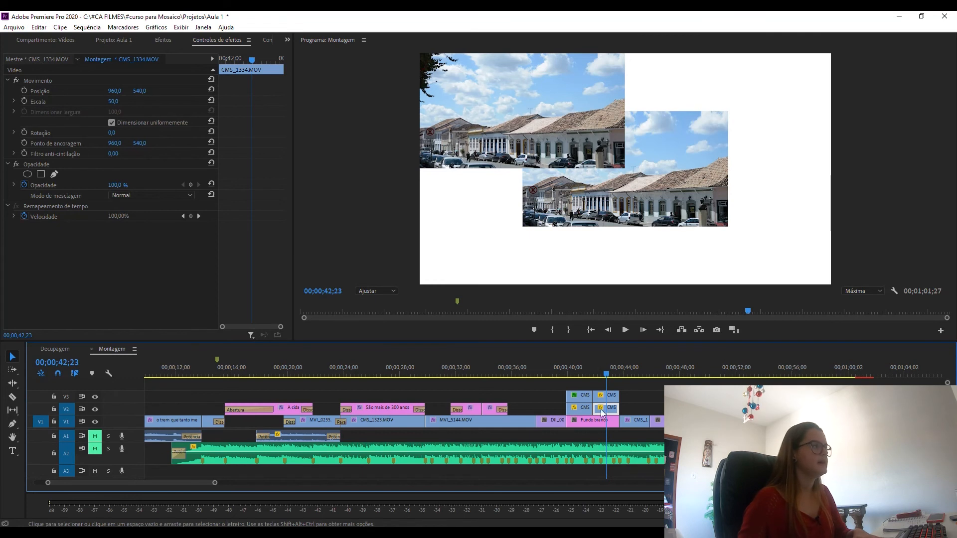
pyautogui.click(53, 82)
pyautogui.moveTo(658, 209); pyautogui.dragTo(760, 266)
pyautogui.click(666, 357)
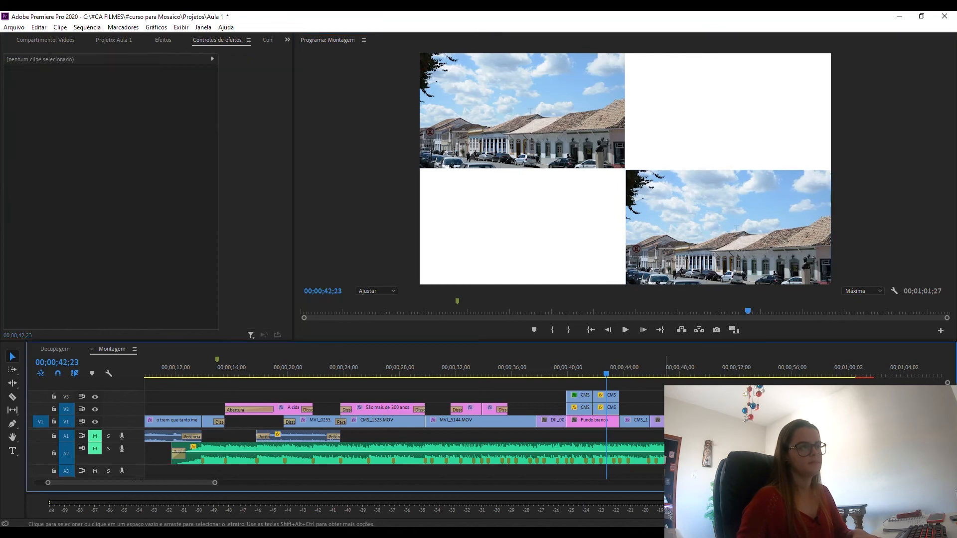
# Step: Nudge the V3 copy of CMS_1334.MOV slightly right and raise the V2 clip to a vertical position of 809,7
pyautogui.click(608, 396)
pyautogui.moveTo(114, 94); pyautogui.dragTo(132, 93)
pyautogui.click(609, 409)
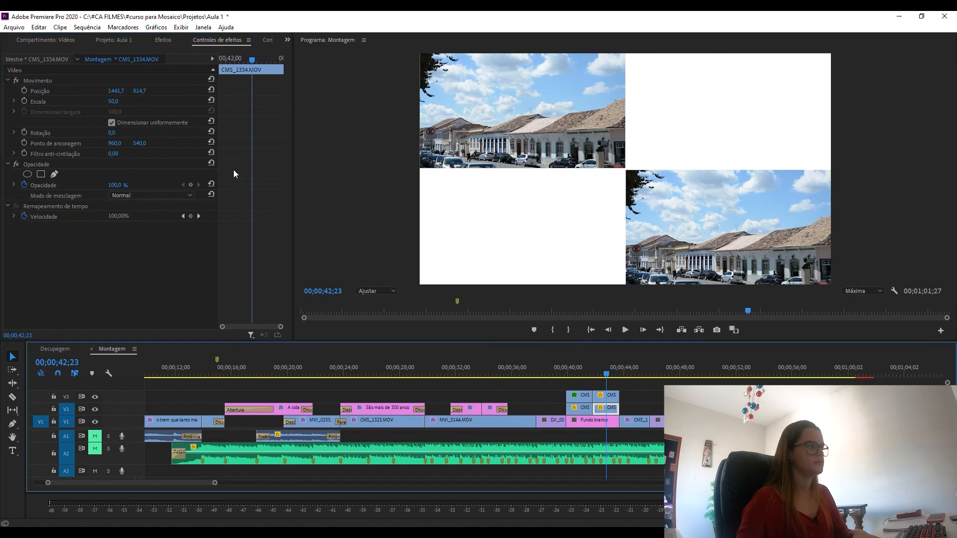
pyautogui.moveTo(137, 93); pyautogui.dragTo(134, 93)
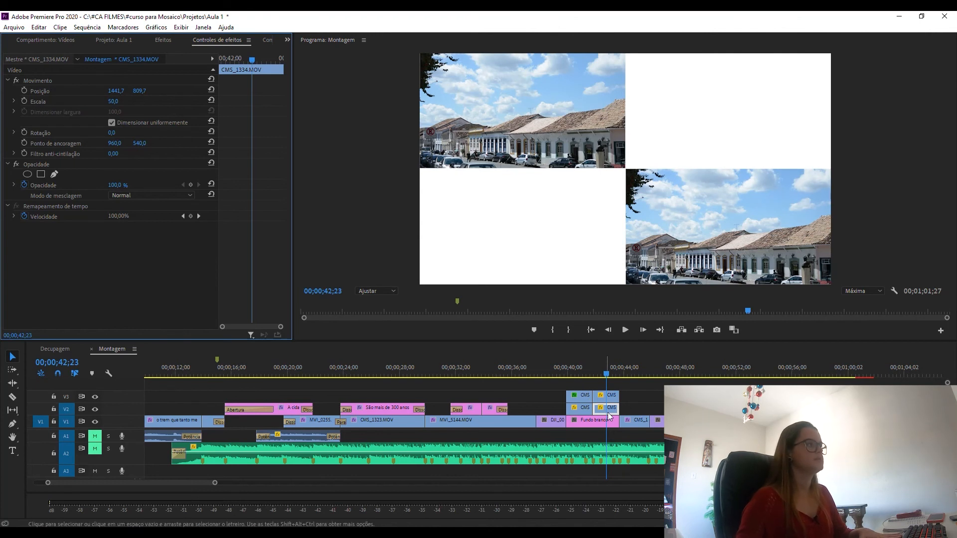
# Step: Apply the Preto e branco video effect to the CMS_1334.MOV clip on track V2
pyautogui.click(162, 40)
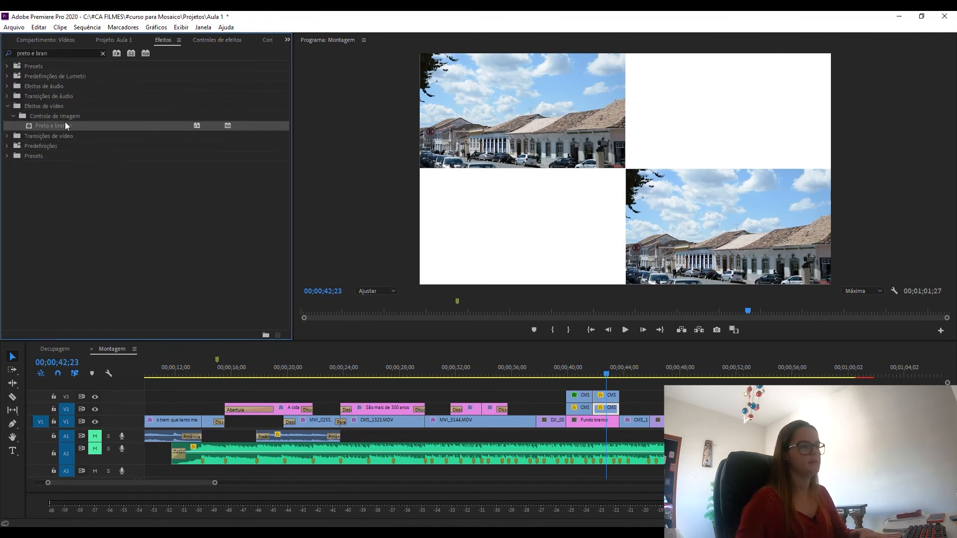
pyautogui.moveTo(572, 389); pyautogui.dragTo(610, 409)
# Step: Unmute audio tracks A1 and A2 and play the sequence from just before the split-screen section to review it
pyautogui.click(553, 373)
pyautogui.press('space')
pyautogui.press('space')
pyautogui.click(95, 437)
pyautogui.click(95, 449)
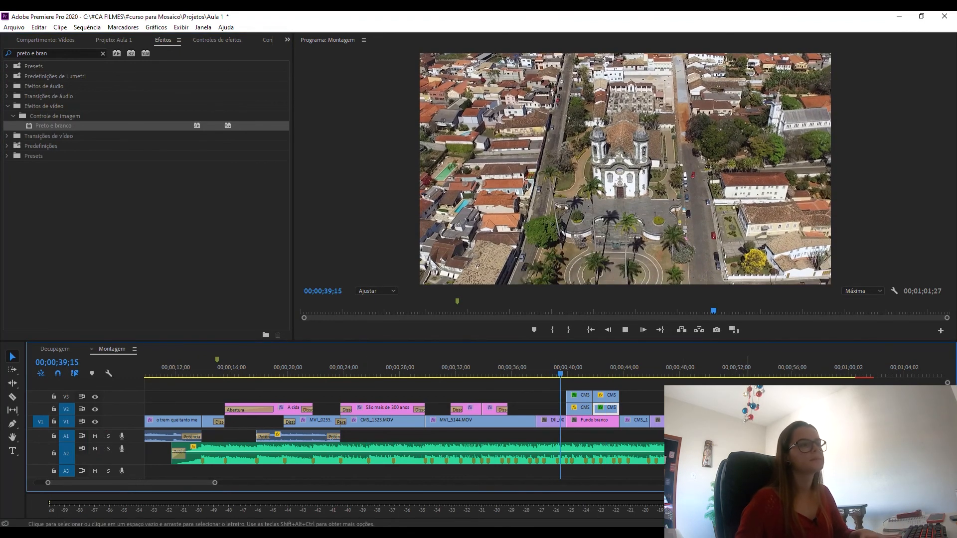
pyautogui.press('space')
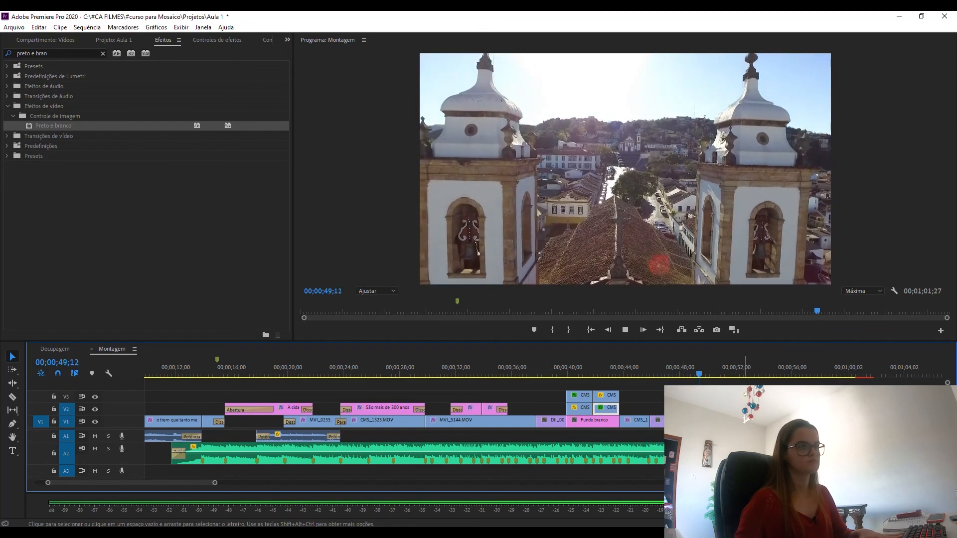
pyautogui.click(702, 366)
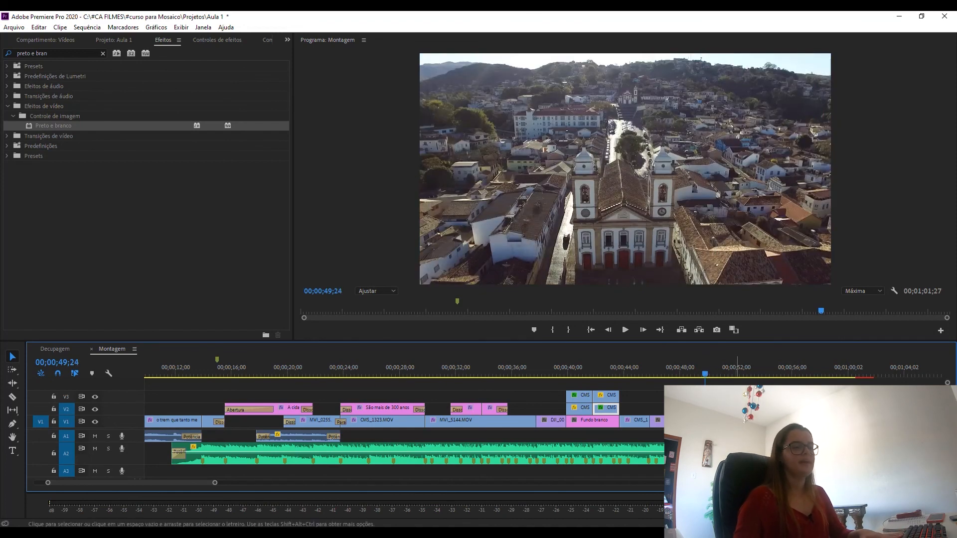
# Step: Find the Zoom cruzado video transition and apply it to the cut between DJI_0080.MOV and DJI_0081.MOV on track V1
pyautogui.click(702, 419)
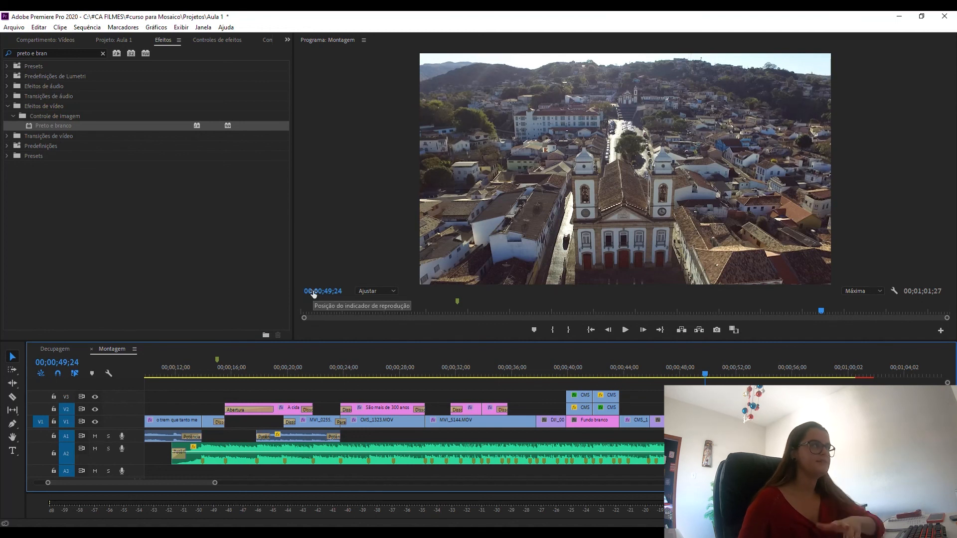
pyautogui.click(102, 53)
pyautogui.write('zoom cru')
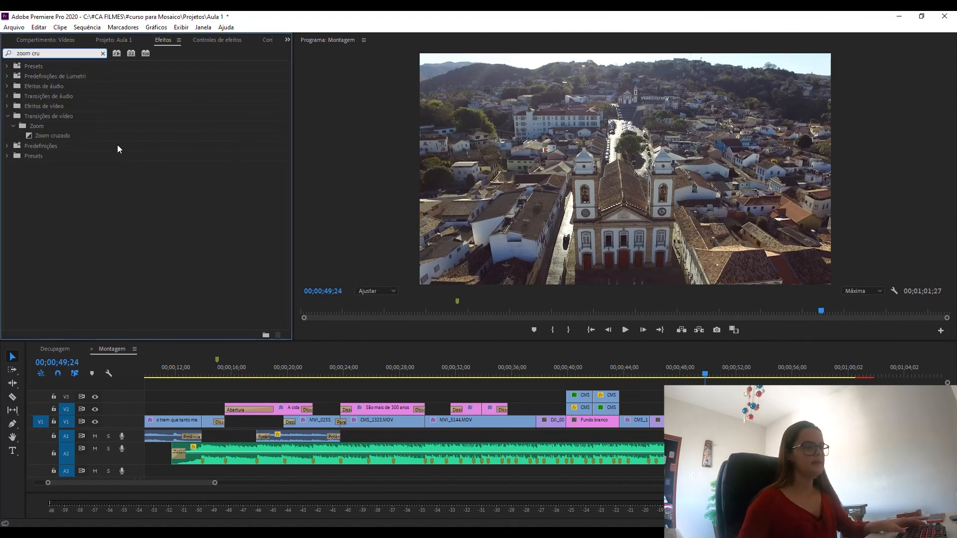
pyautogui.moveTo(699, 373)
pyautogui.mouseDown()
pyautogui.moveTo(714, 378)
pyautogui.moveTo(691, 375)
pyautogui.mouseUp()
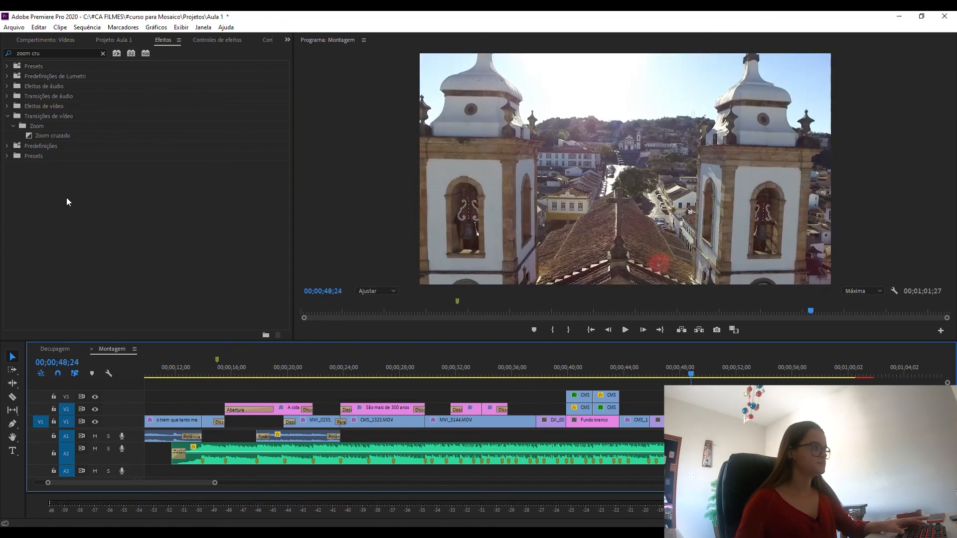
pyautogui.moveTo(60, 137); pyautogui.dragTo(708, 421)
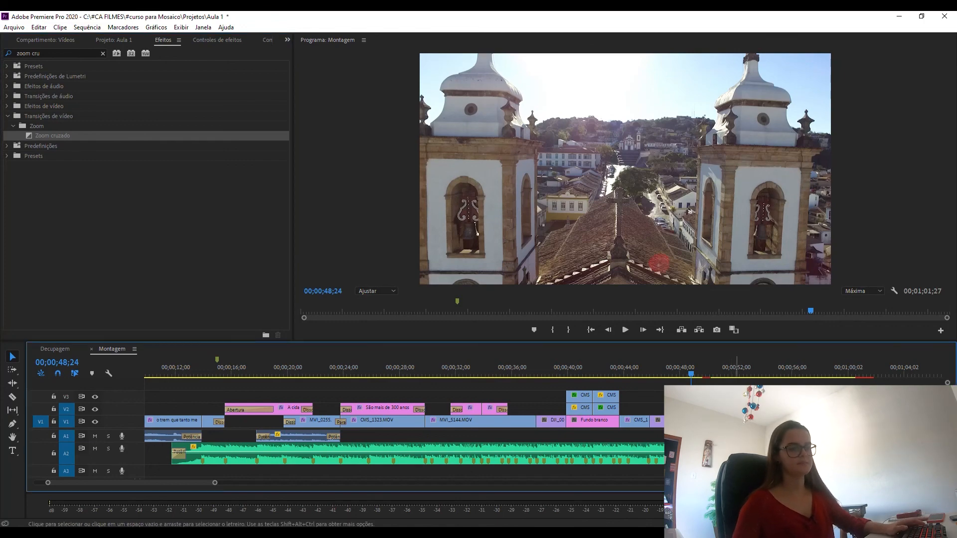
# Step: Mute audio tracks A1 and A2 and play back the Zoom cruzado transition
pyautogui.press('space')
pyautogui.moveTo(691, 371)
pyautogui.mouseDown()
pyautogui.moveTo(711, 379)
pyautogui.moveTo(687, 372)
pyautogui.mouseUp()
pyautogui.press('space')
pyautogui.press('space')
pyautogui.click(95, 450)
pyautogui.click(94, 436)
pyautogui.press('space')
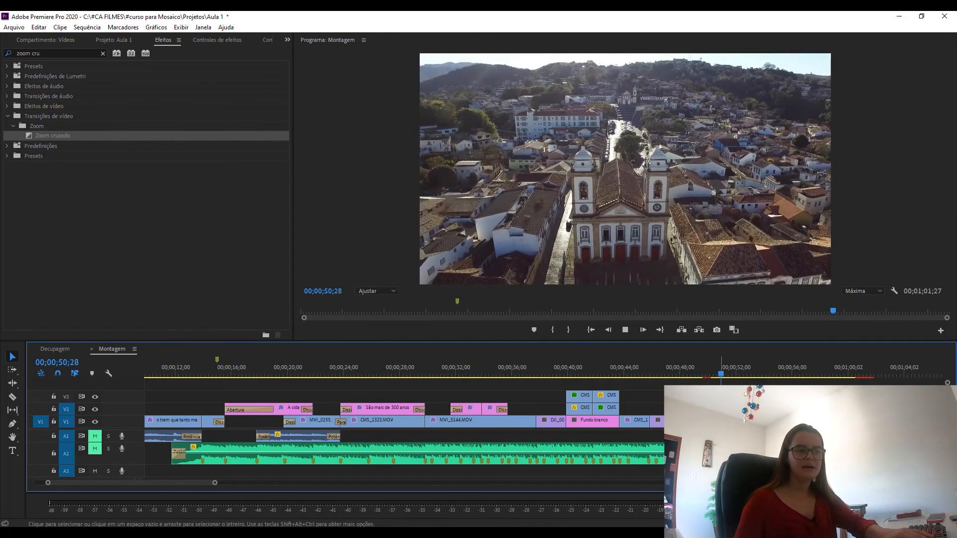
pyautogui.press('space')
# Step: Scrub through the cut between DJI_0080.MOV and DJI_0081.MOV to examine the transition and the overall sequence layout
pyautogui.press('-')
pyautogui.moveTo(505, 374); pyautogui.dragTo(495, 374)
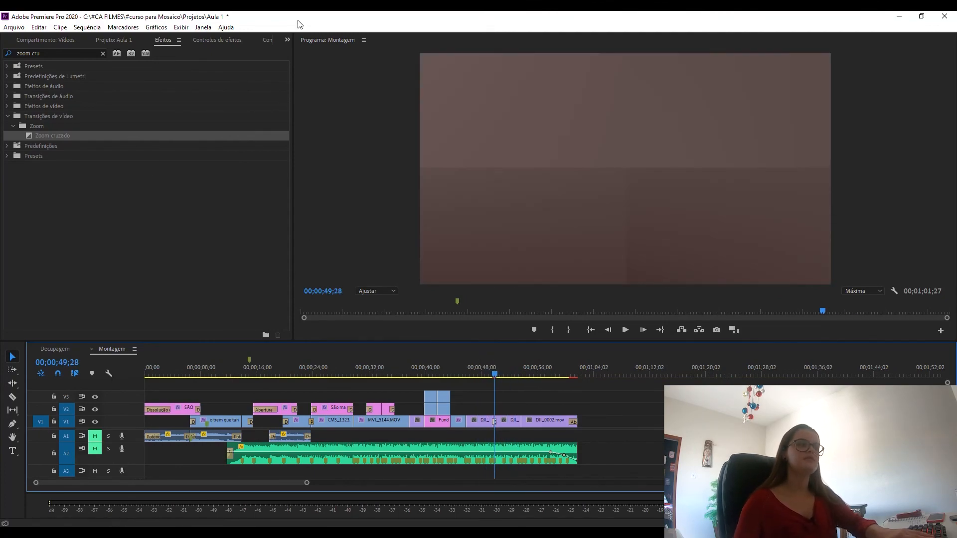
pyautogui.moveTo(496, 376); pyautogui.dragTo(519, 378)
pyautogui.press('-')
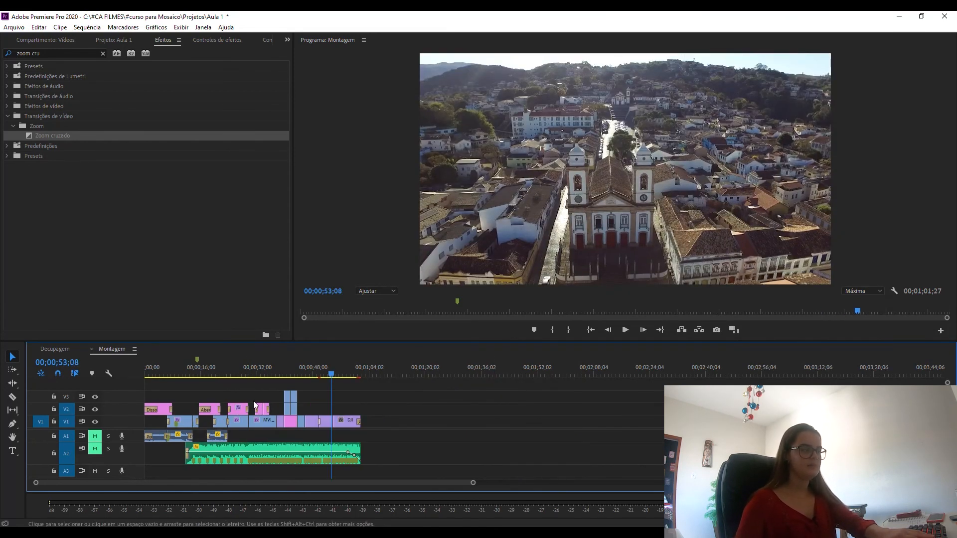
pyautogui.press('-')
pyautogui.press('=')
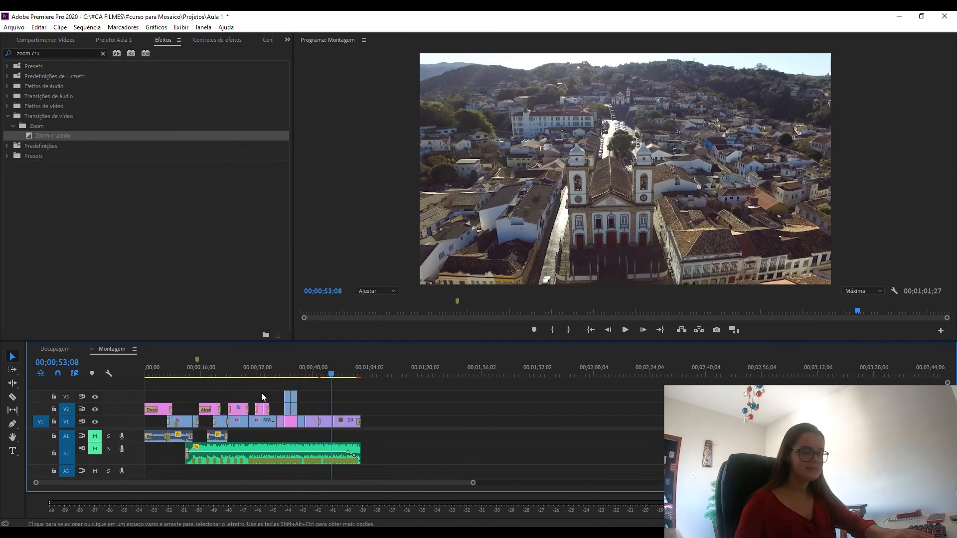
pyautogui.press('=')
pyautogui.press('=')
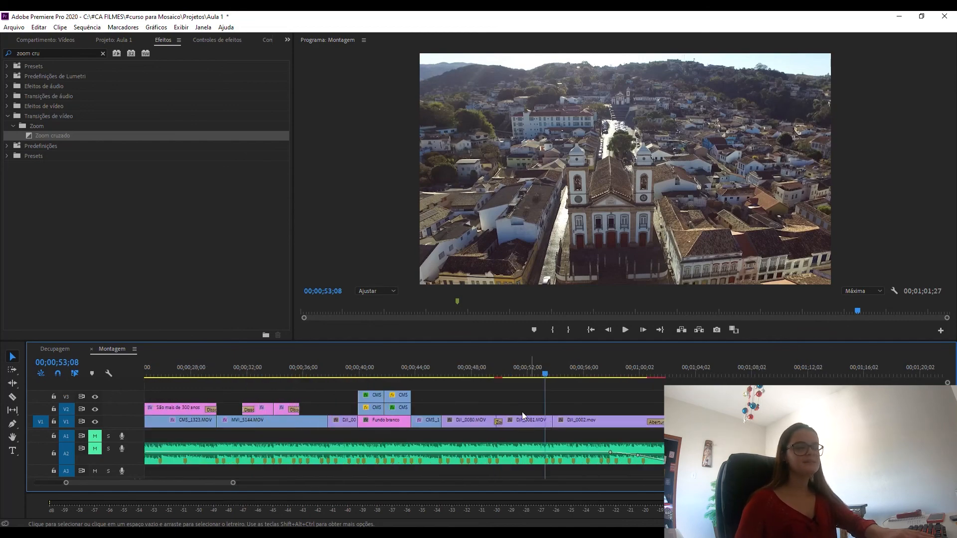
pyautogui.click(496, 370)
pyautogui.moveTo(495, 370)
pyautogui.mouseDown()
pyautogui.moveTo(499, 385)
pyautogui.moveTo(491, 385)
pyautogui.mouseUp()
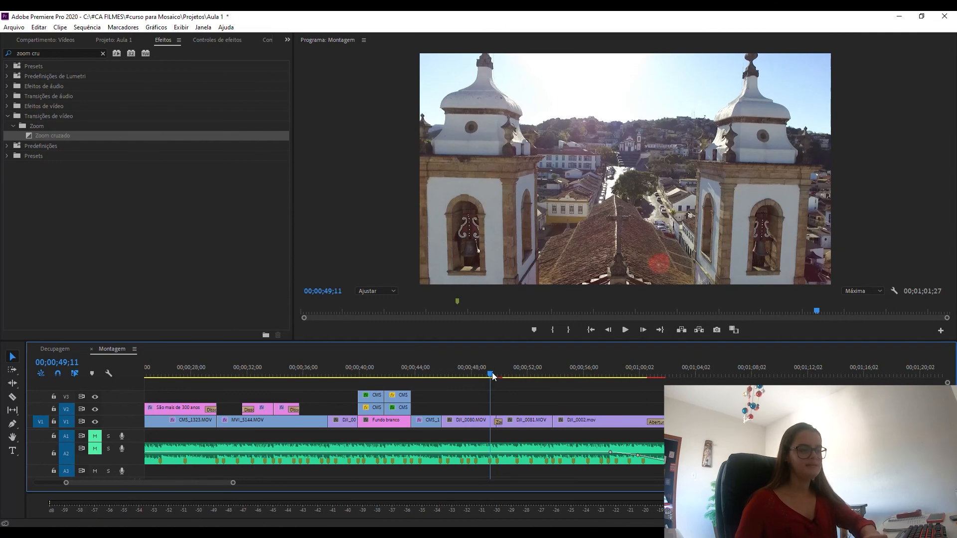
pyautogui.click(499, 374)
pyautogui.moveTo(503, 376); pyautogui.dragTo(515, 379)
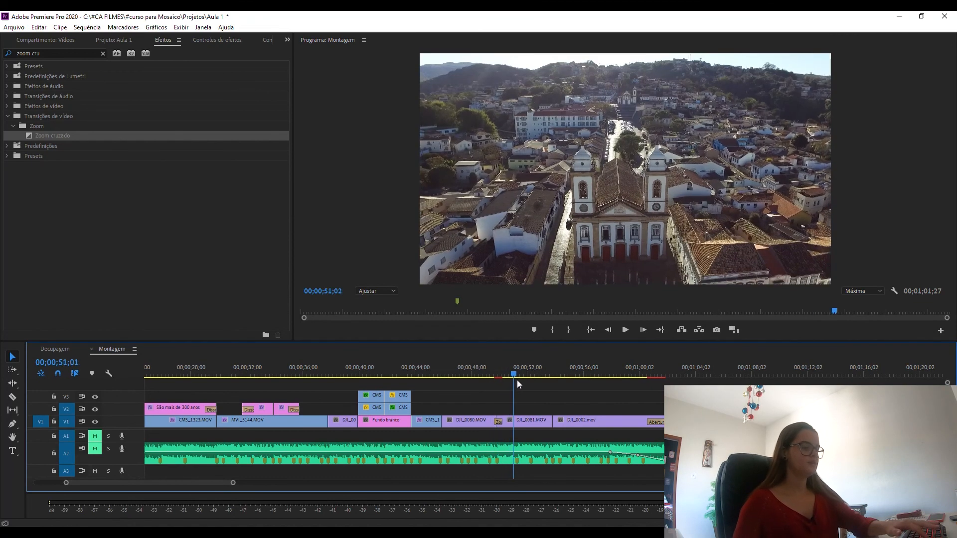
pyautogui.press('-')
pyautogui.press('-')
pyautogui.press('-')
pyautogui.press('-')
pyautogui.press('=')
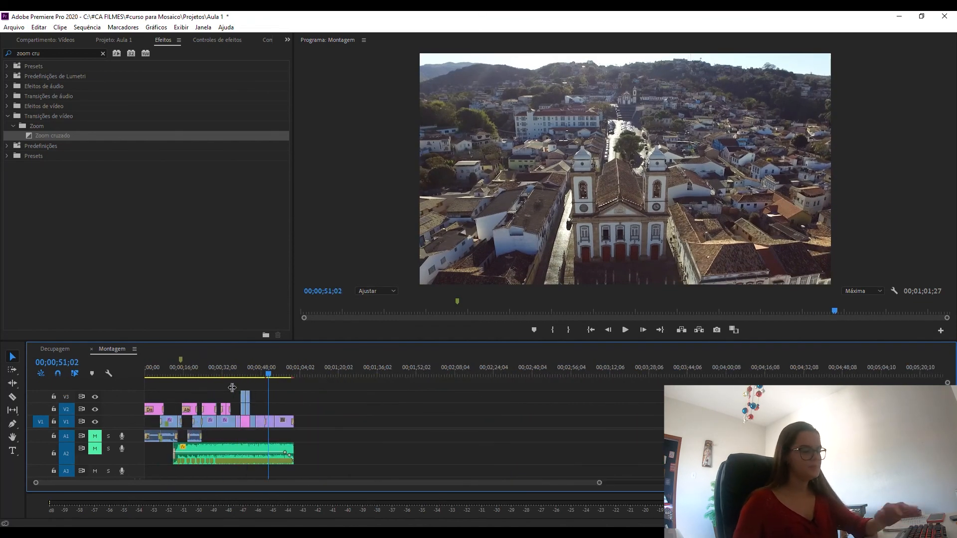